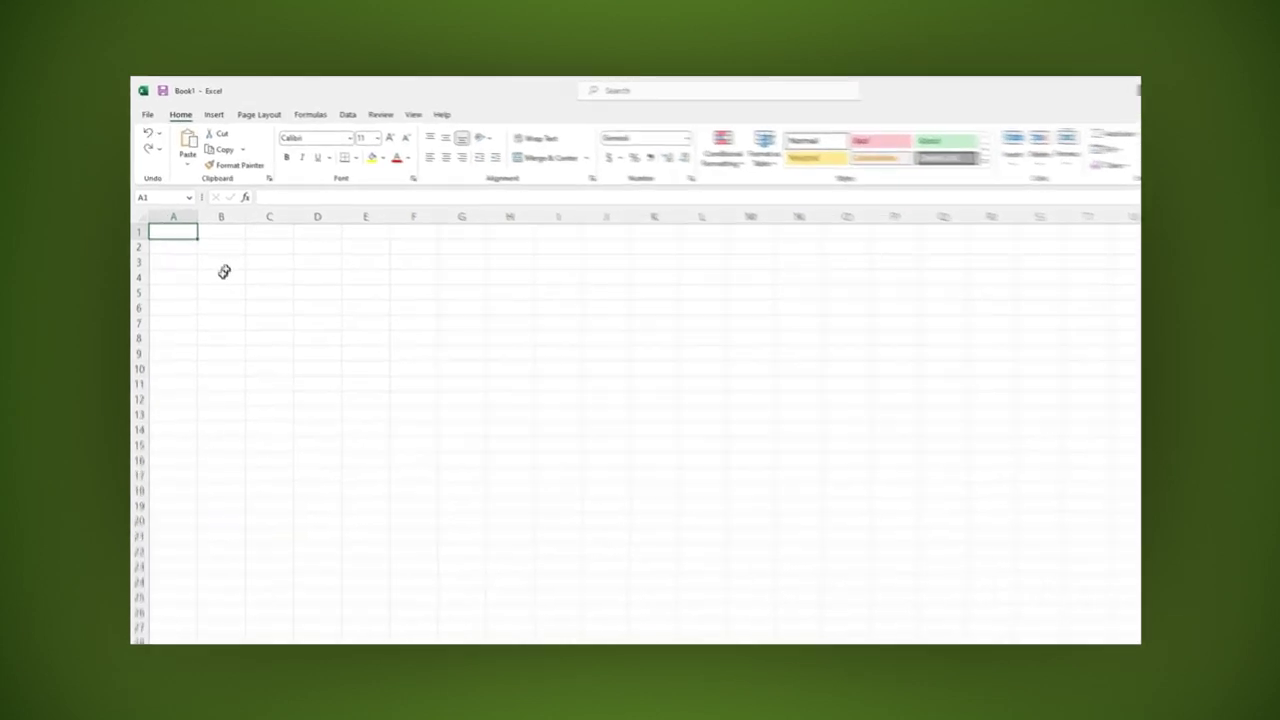
- Enter the labels Product, Price, Amount, Subtotal and Date in B4, B6, B8, B10 and B12, and narrow column C
click(218, 246)
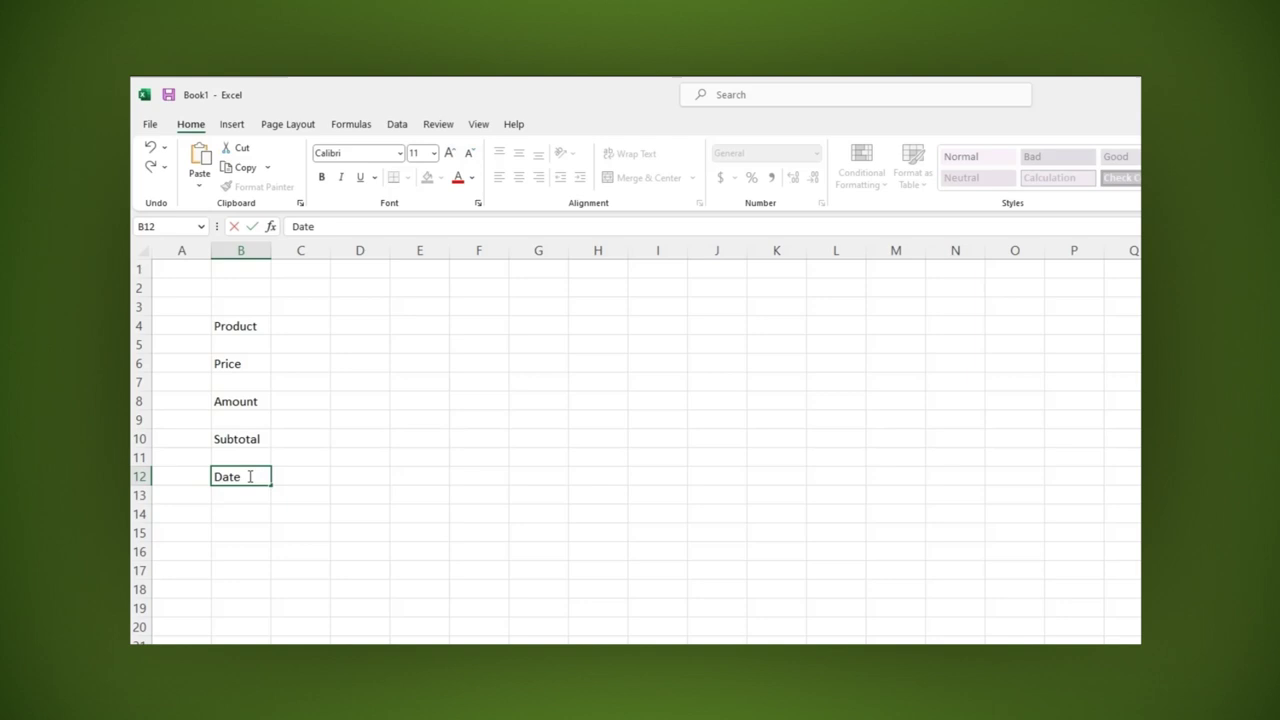
click(313, 248)
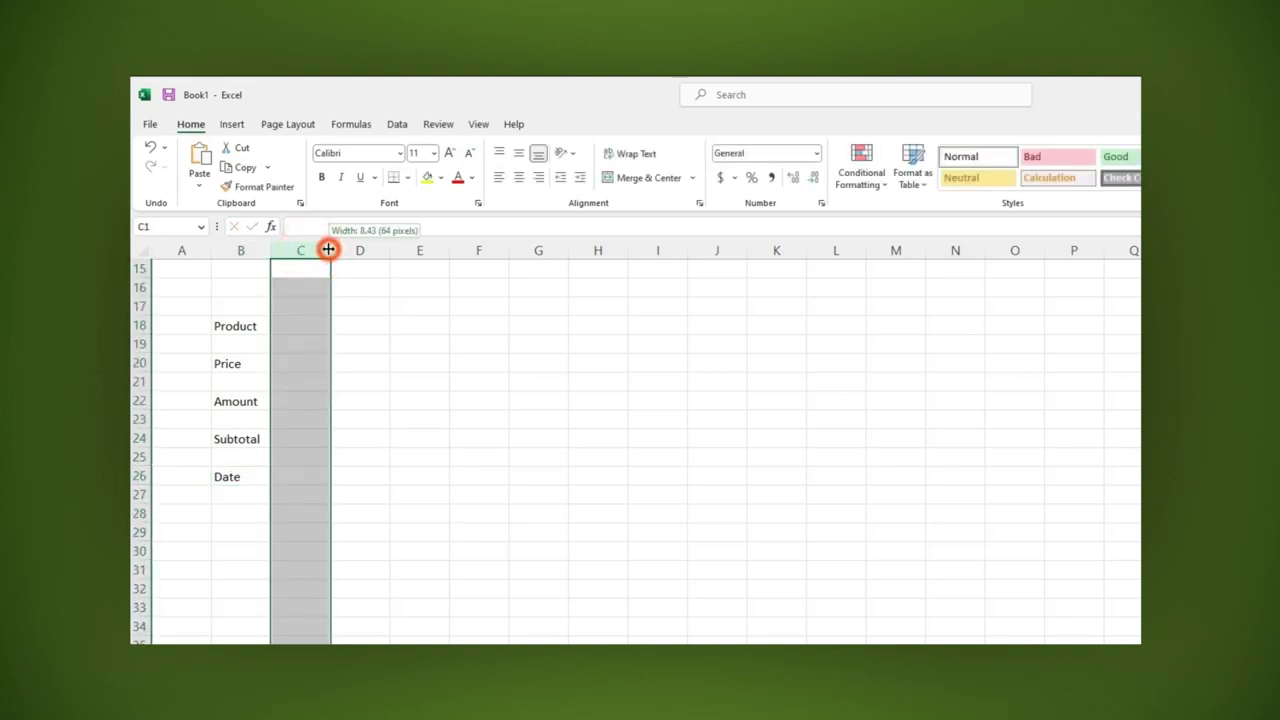
drag(329, 249, 314, 250)
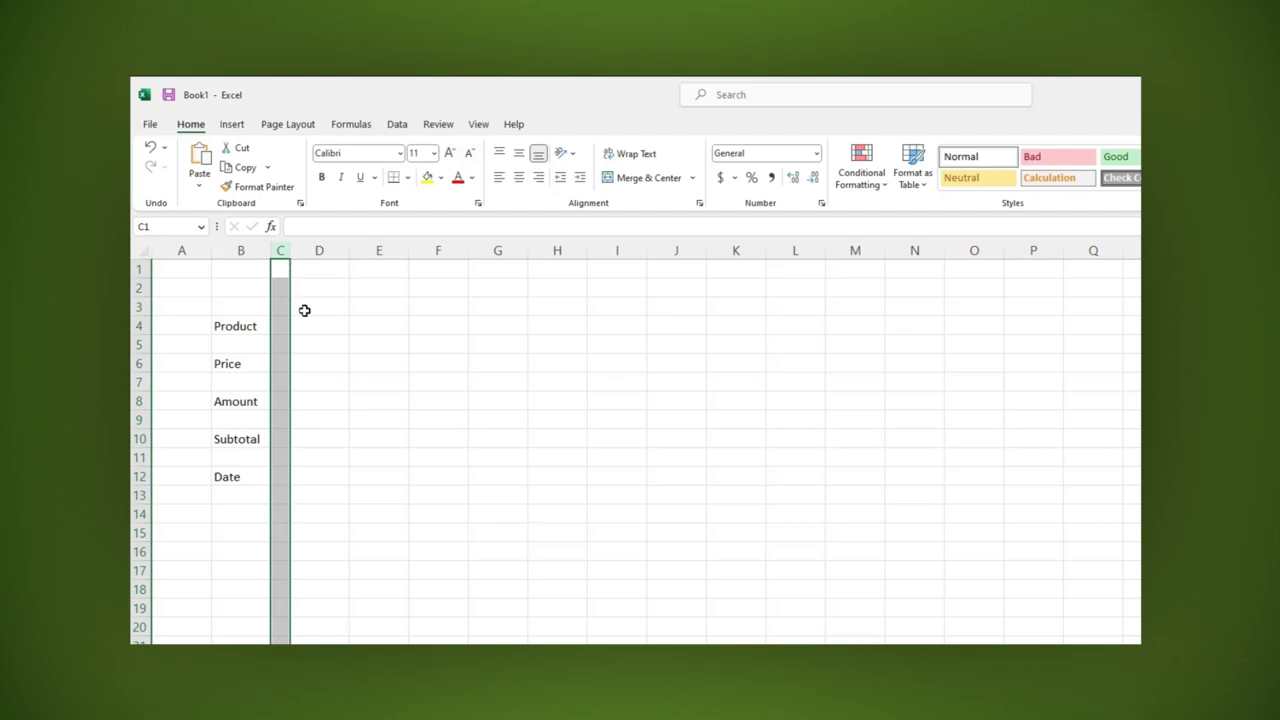
- Apply outside borders to the separate input cells D4, D6, D8, D10 and D12
click(310, 326)
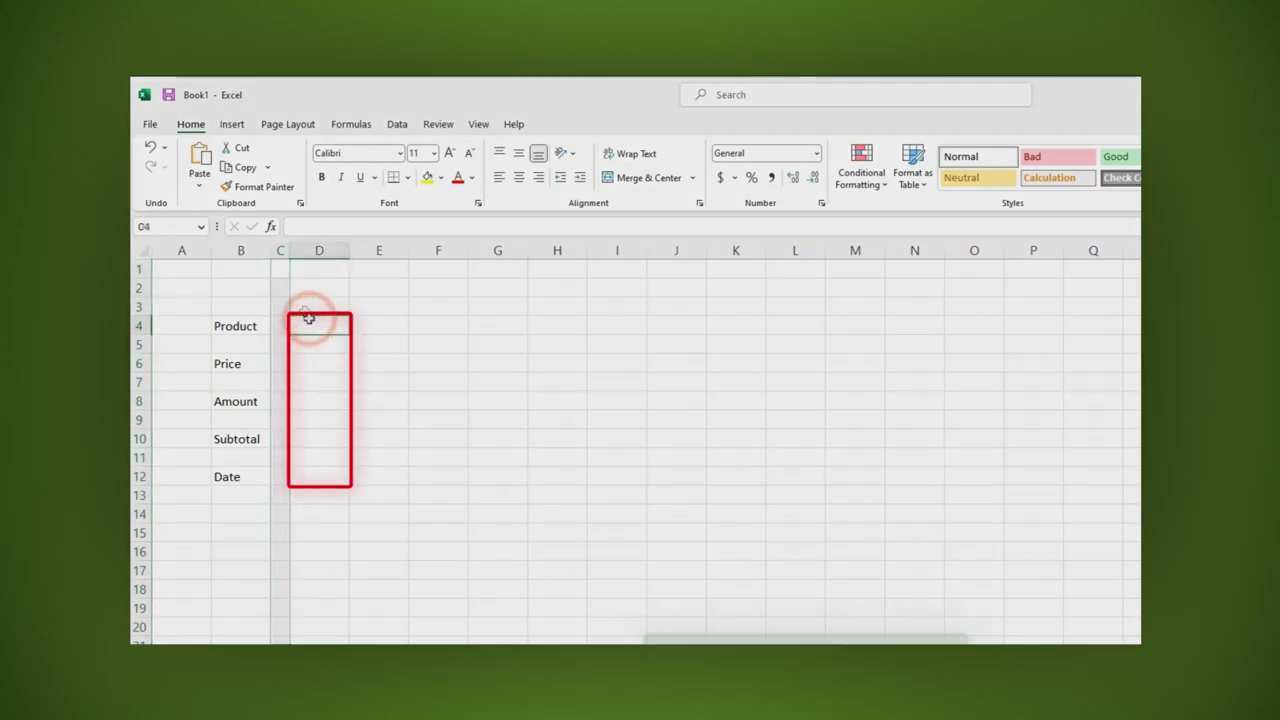
ctrl+click(310, 364)
ctrl+click(311, 401)
ctrl+click(314, 439)
ctrl+click(313, 478)
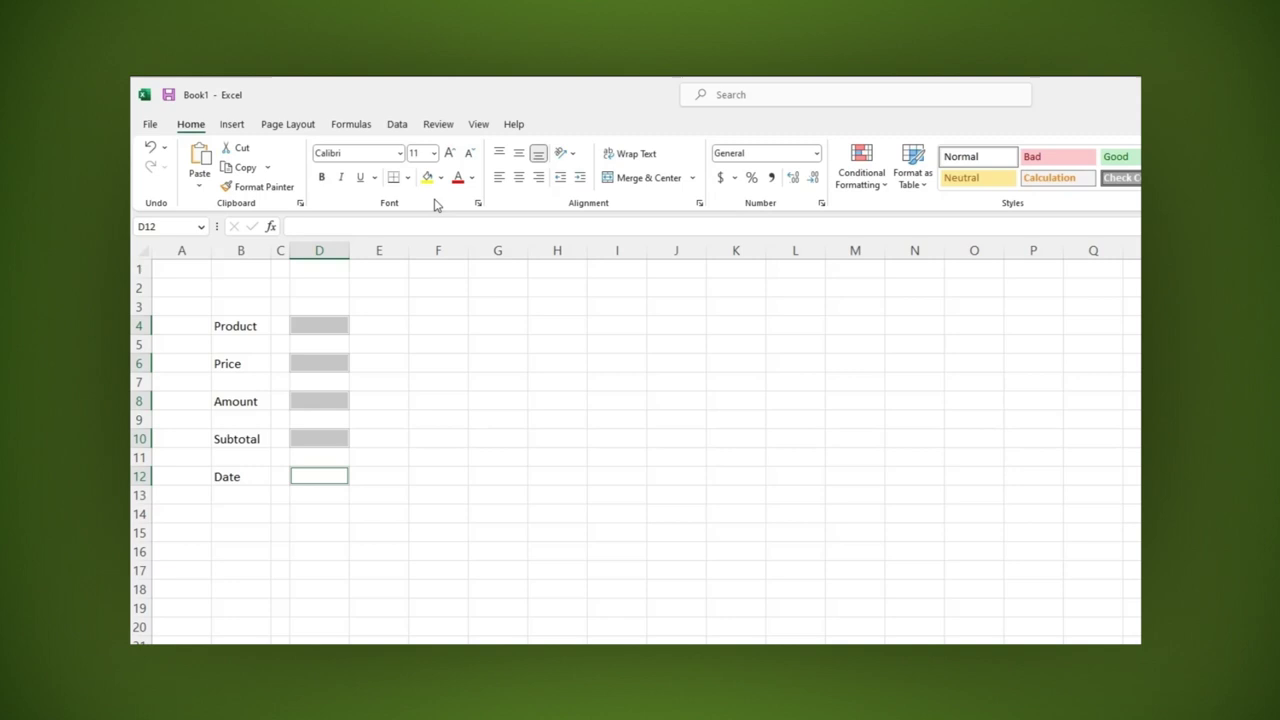
click(407, 179)
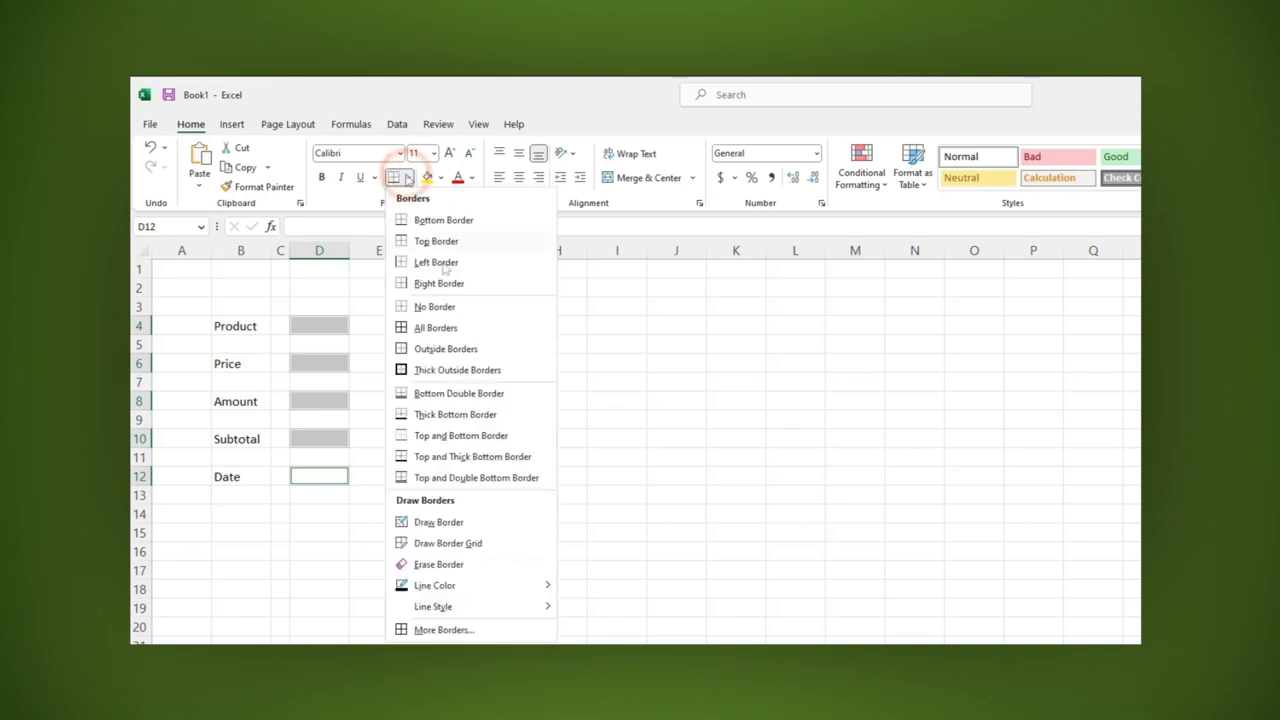
click(466, 349)
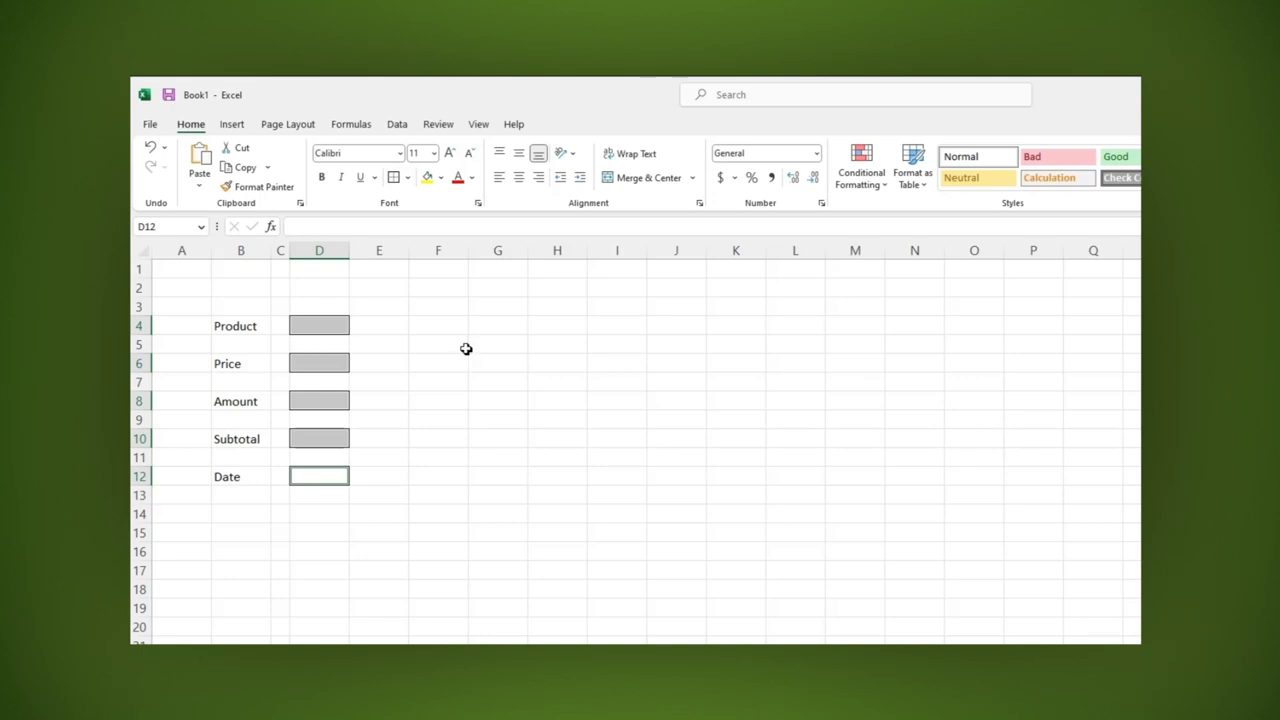
click(437, 494)
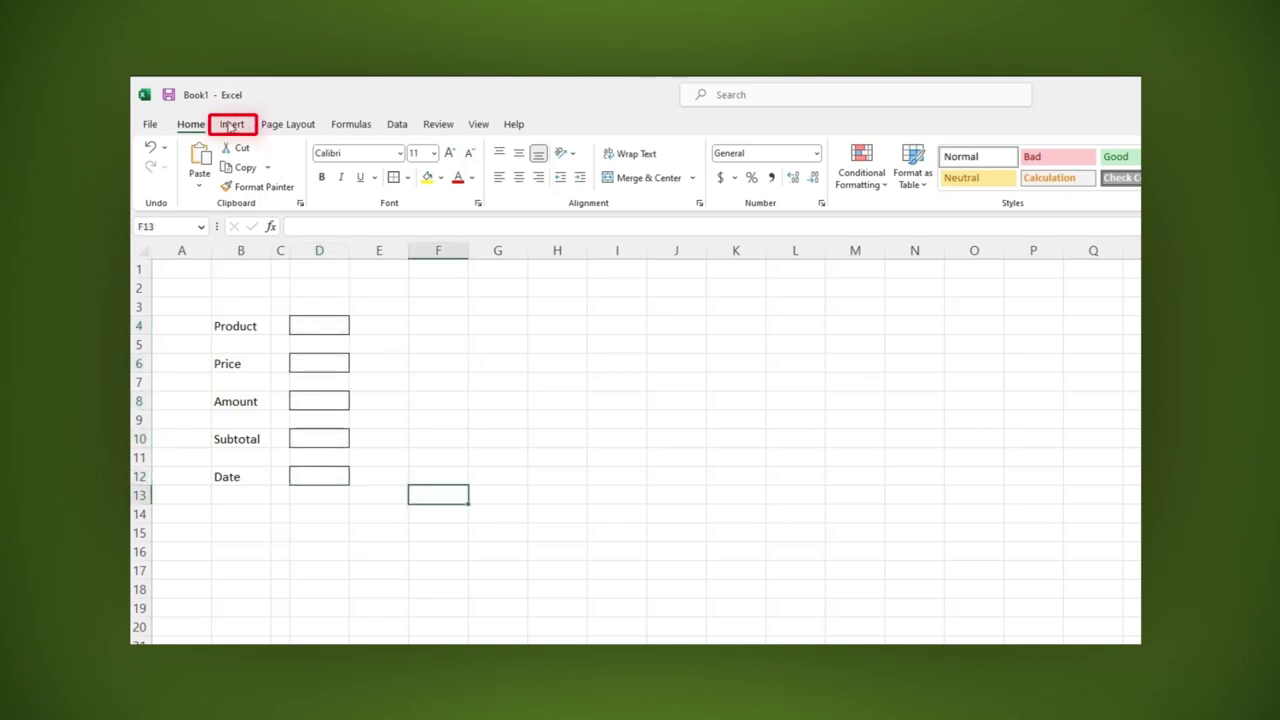
- Draw a rectangle framing the whole form, from column A to E down to row 17, and give it no fill
click(232, 124)
click(350, 165)
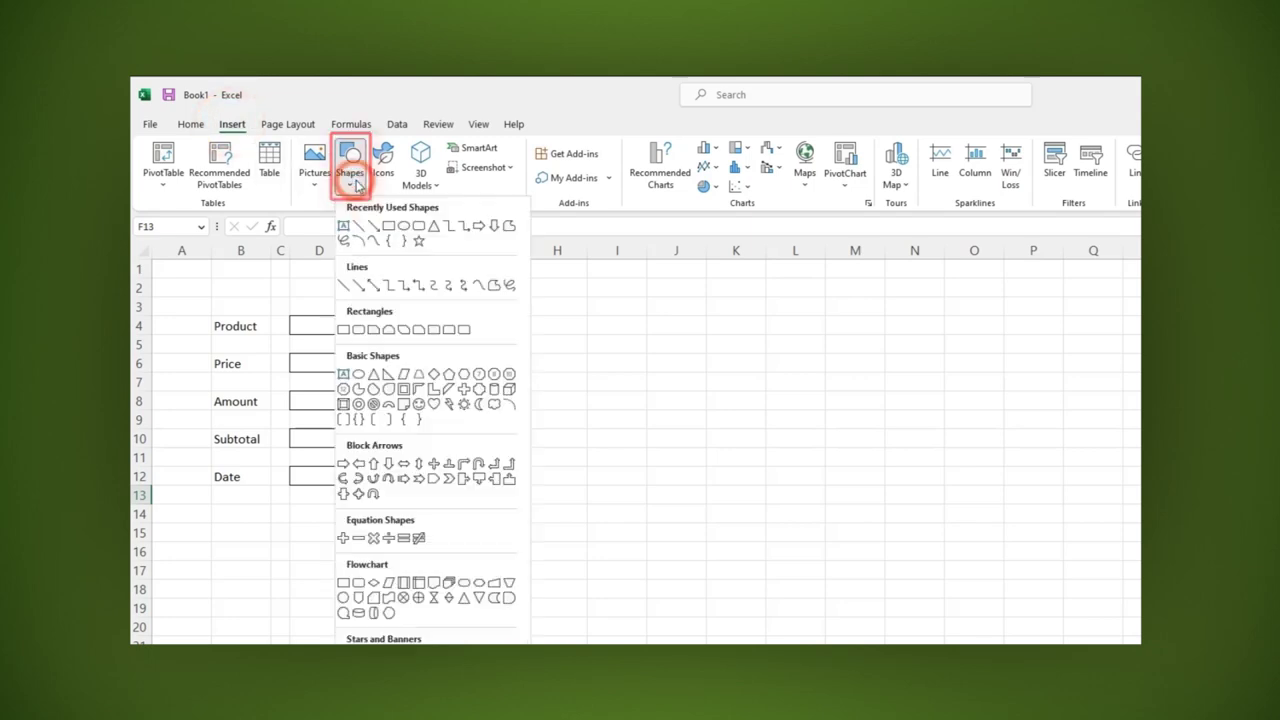
click(389, 226)
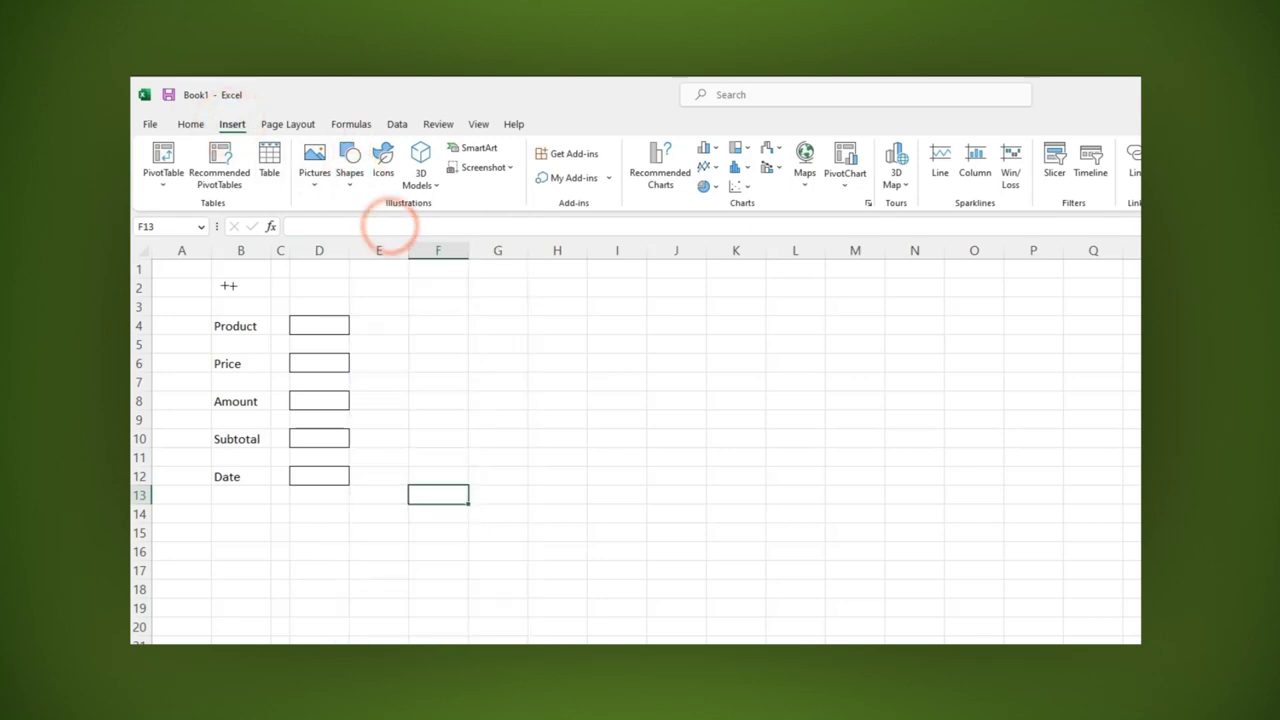
mouse_move(167, 278)
mouse_down()
mouse_move(414, 457)
mouse_move(417, 573)
mouse_up()
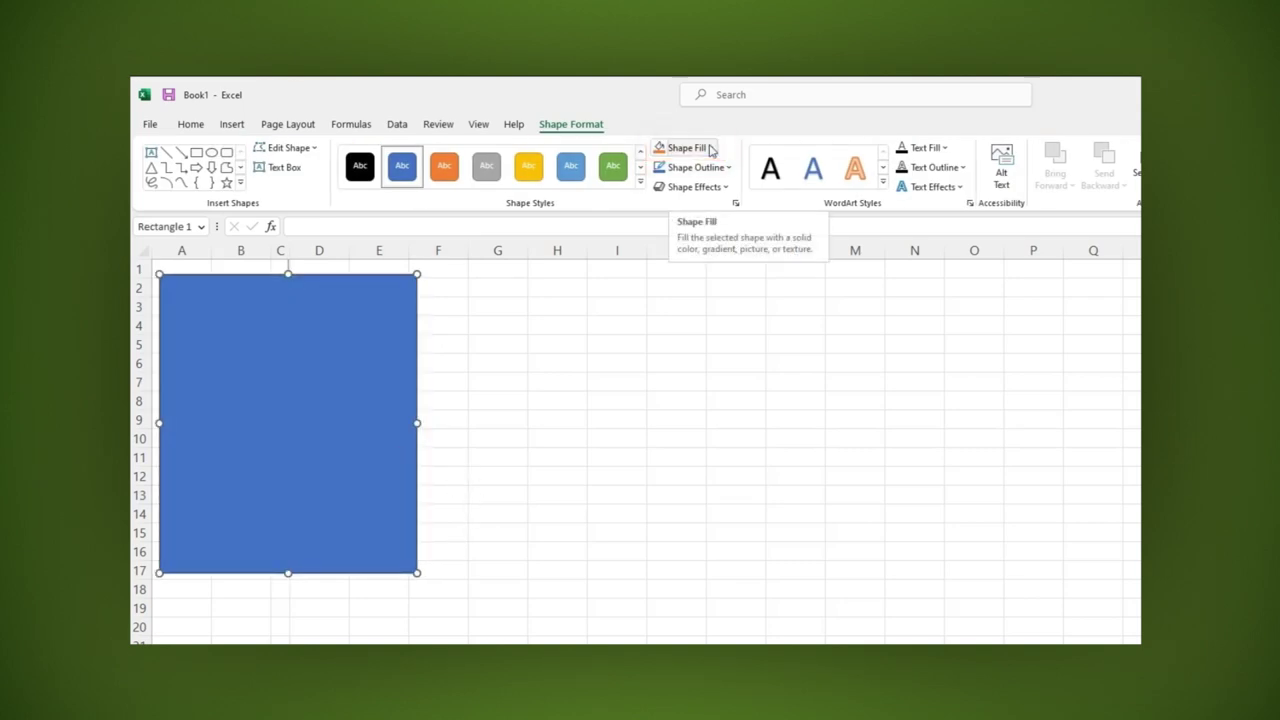
click(710, 148)
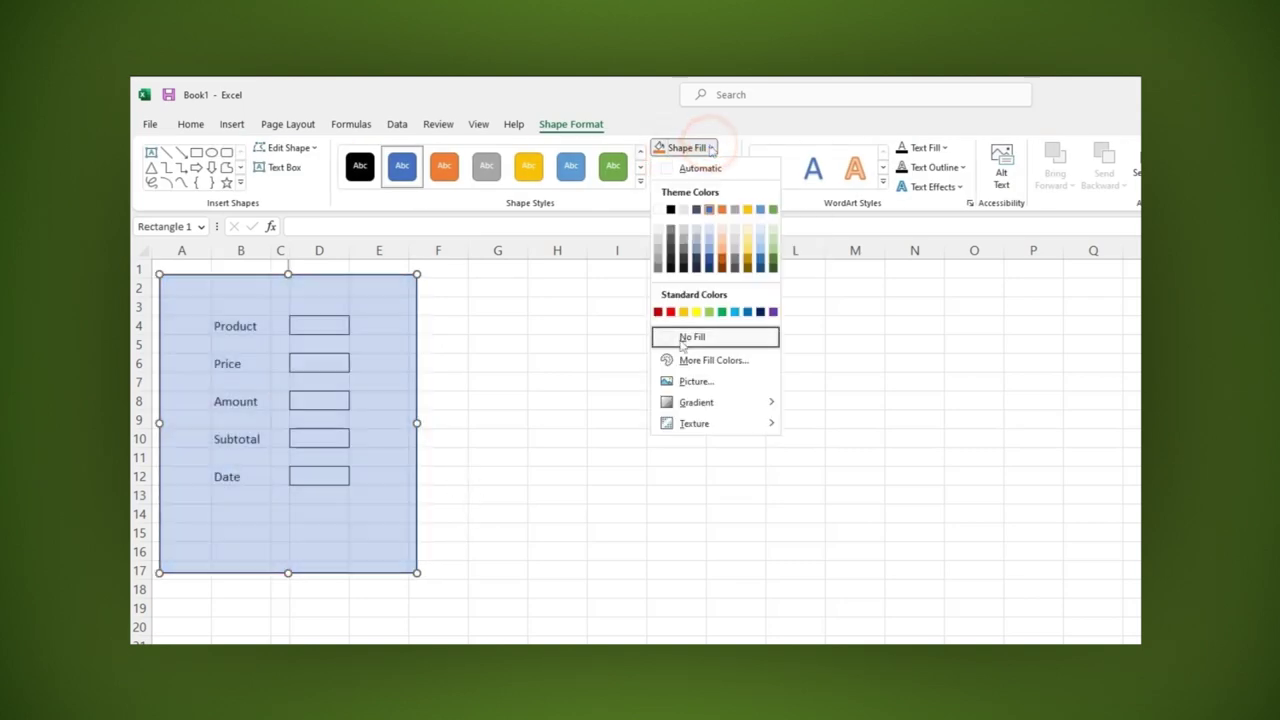
click(677, 340)
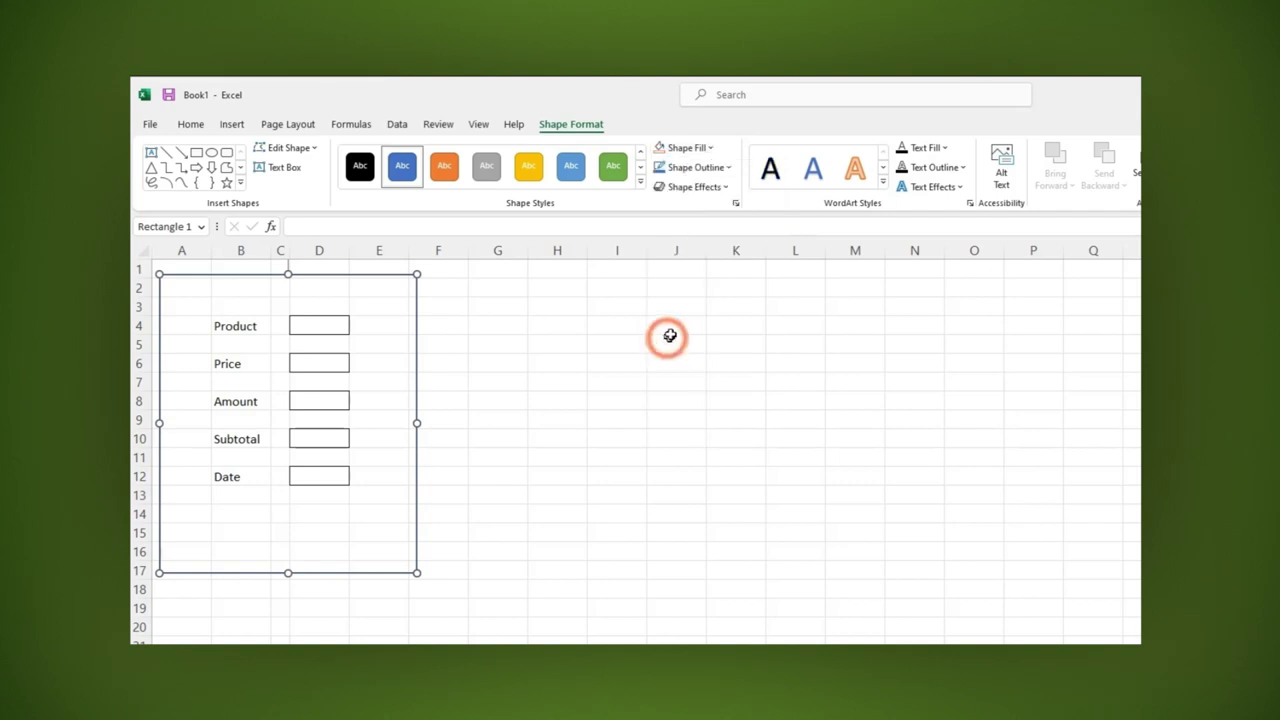
- Set the outline weight of the form's frame rectangle to 4½ pt
click(730, 168)
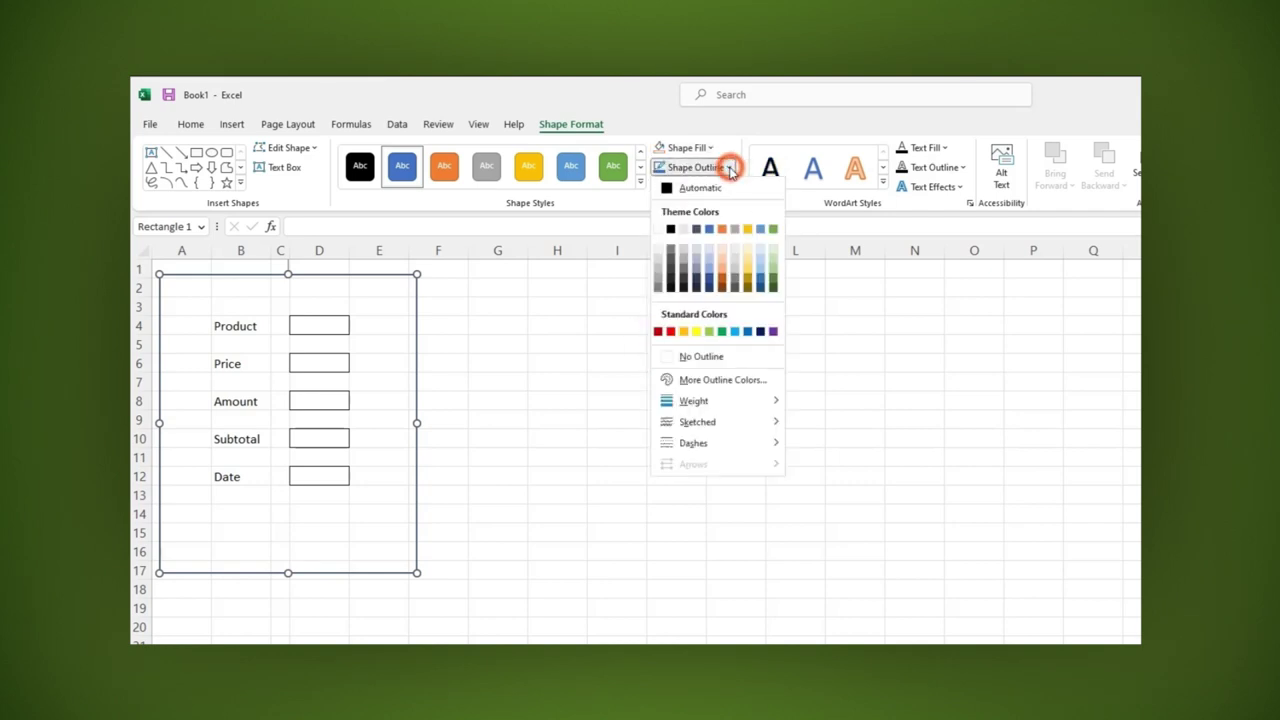
mouse_move(760, 400)
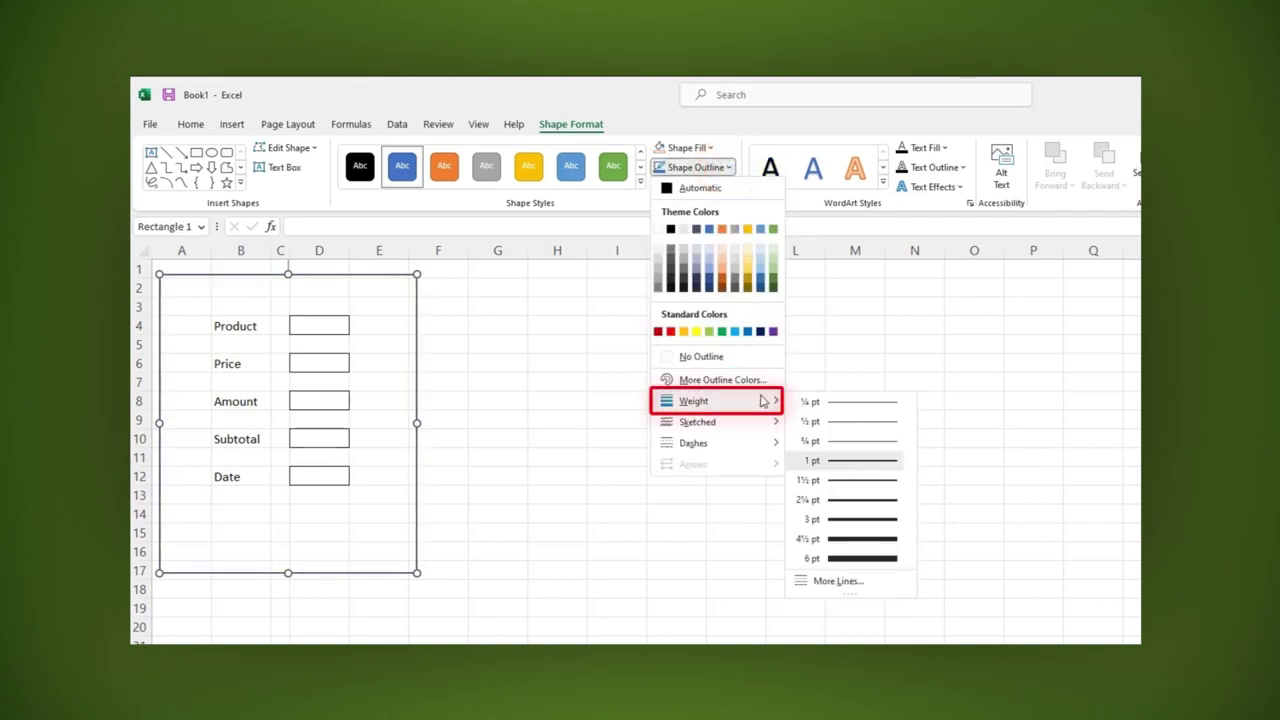
click(857, 538)
click(853, 531)
- Create three small orange rectangle buttons inside the frame, one beside the Date field and two side by side below it
click(231, 124)
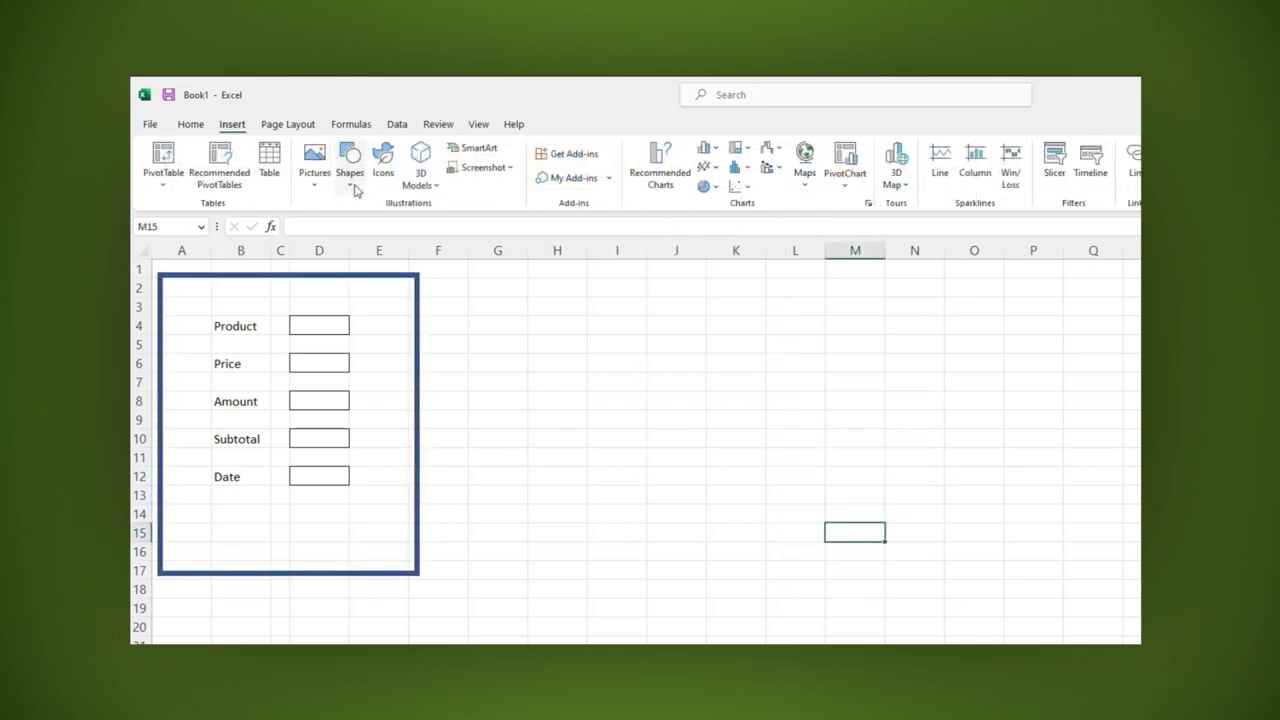
click(355, 190)
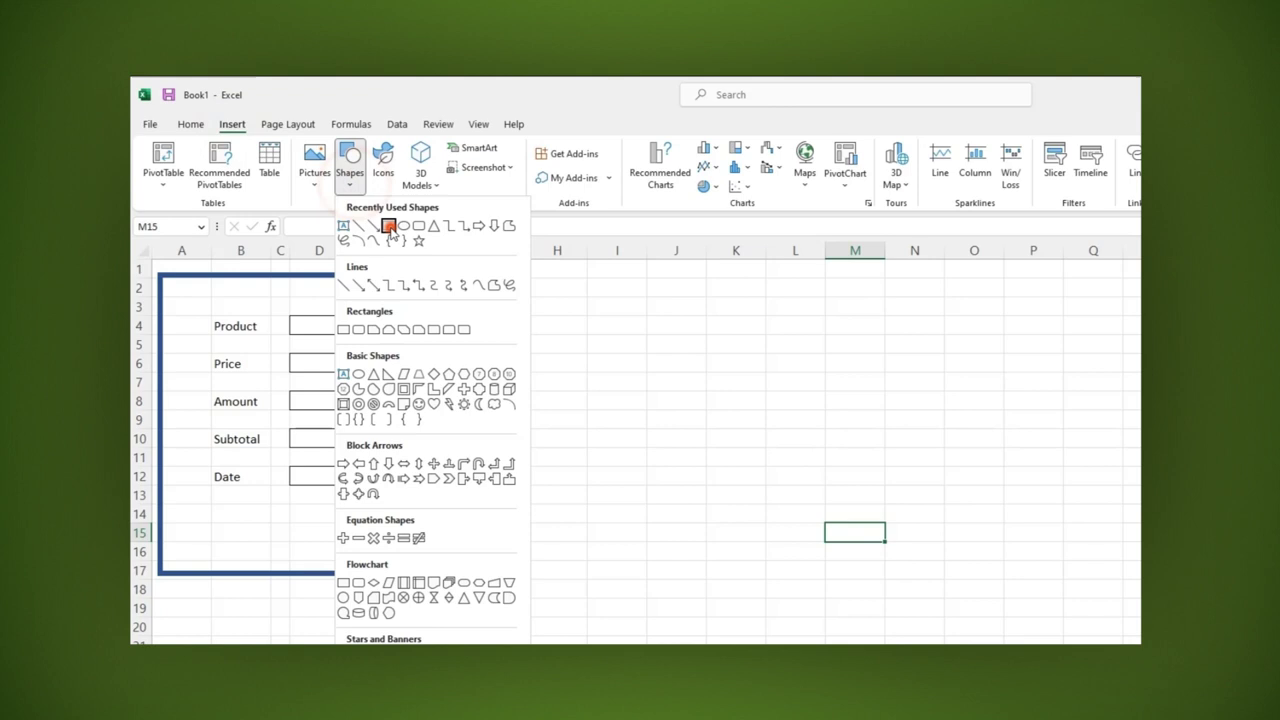
click(390, 227)
drag(202, 517, 258, 542)
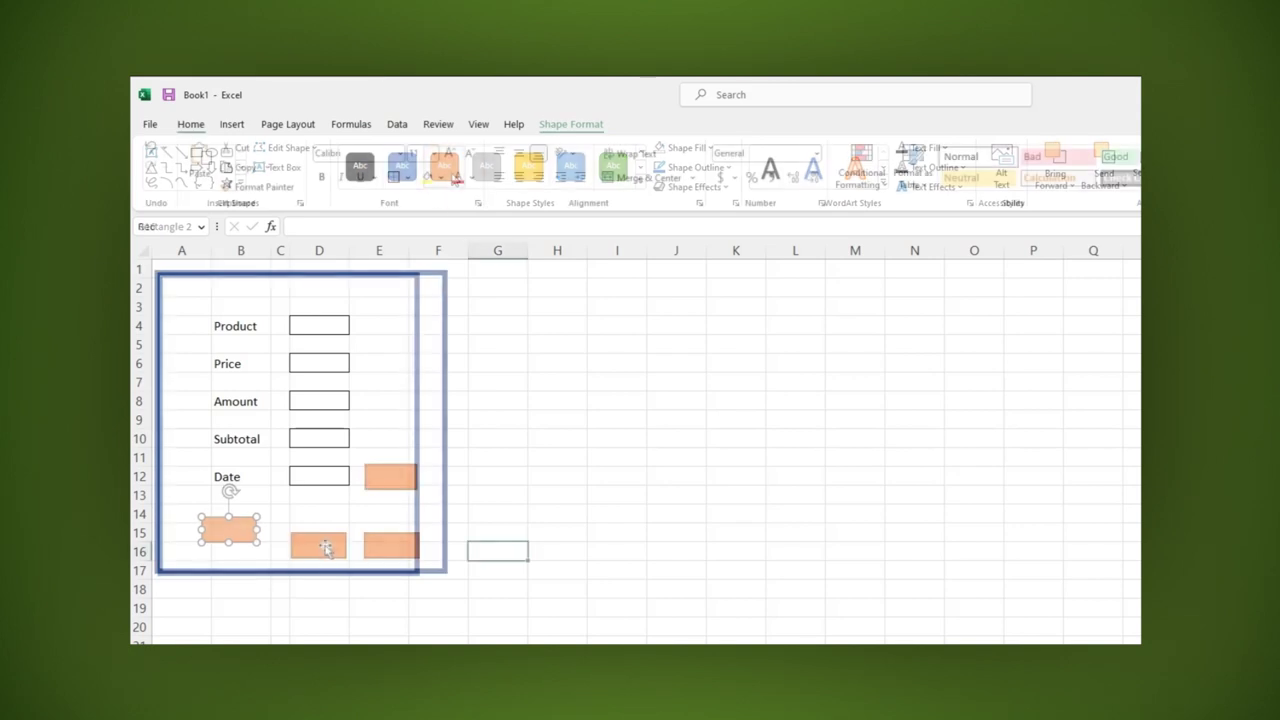
- Label the button beside the Date field "Today" and the two lower buttons "Clear" and "Save"
right_click(384, 480)
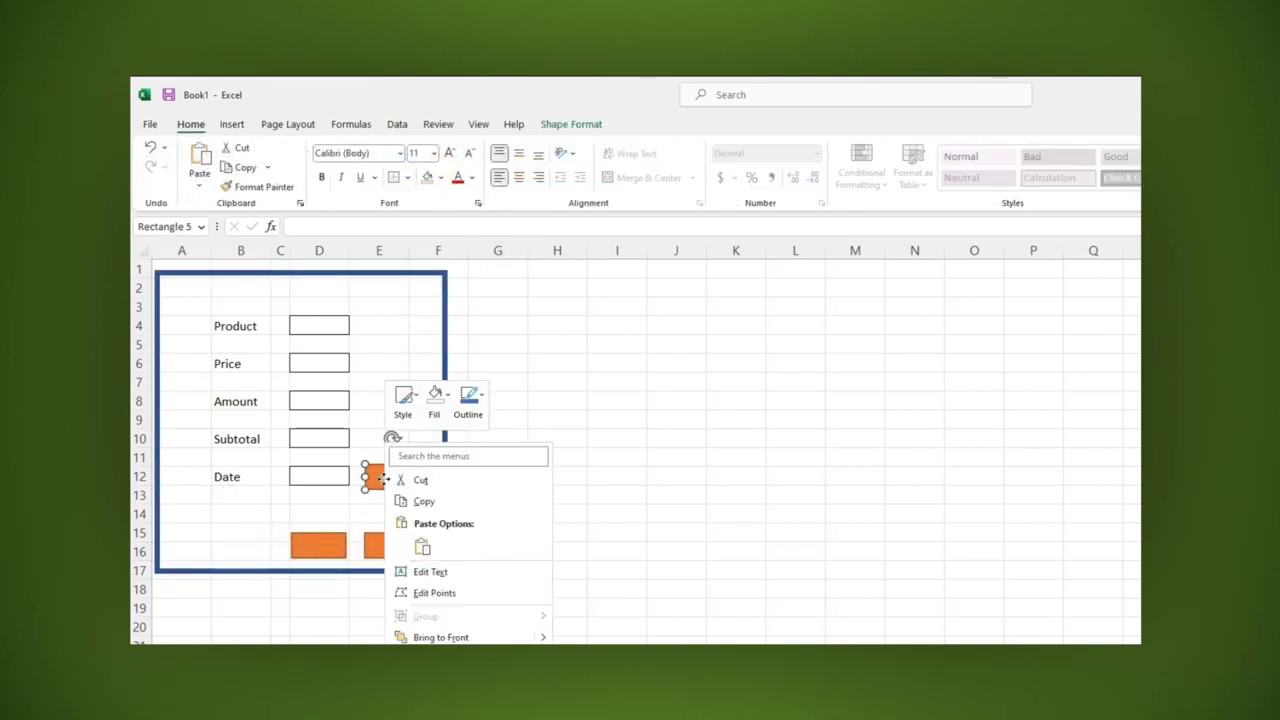
click(425, 571)
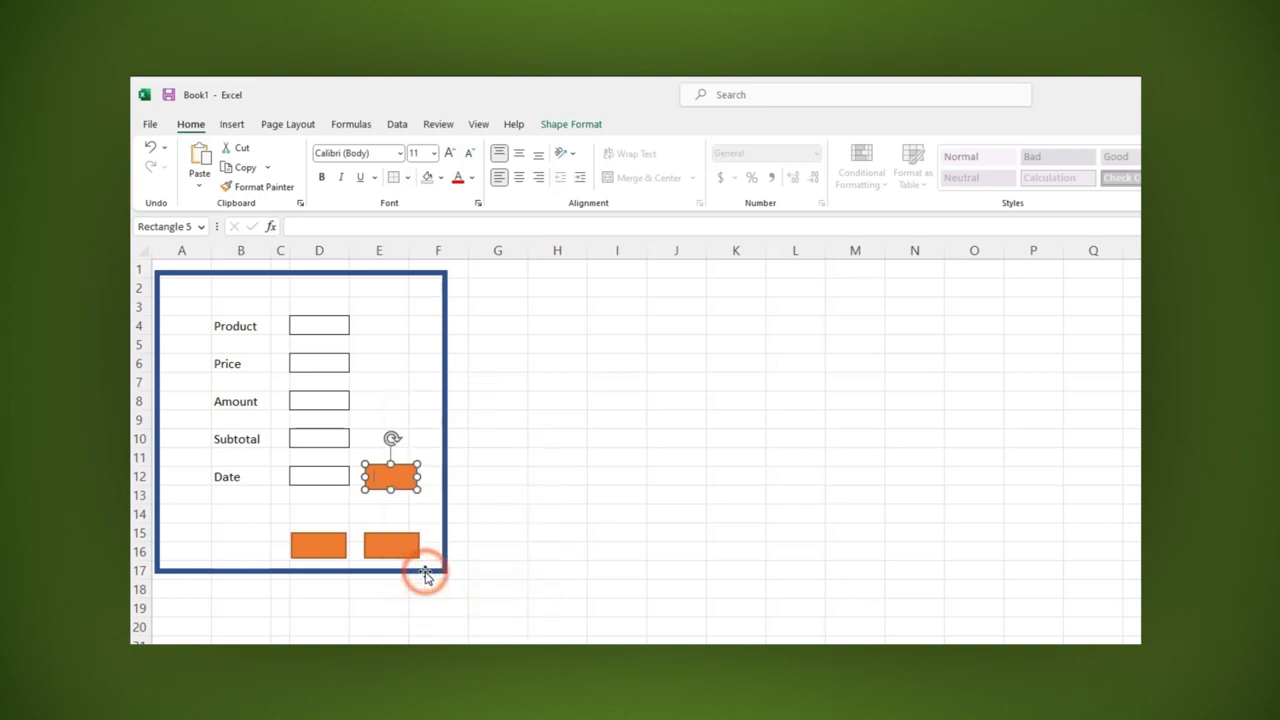
click(515, 587)
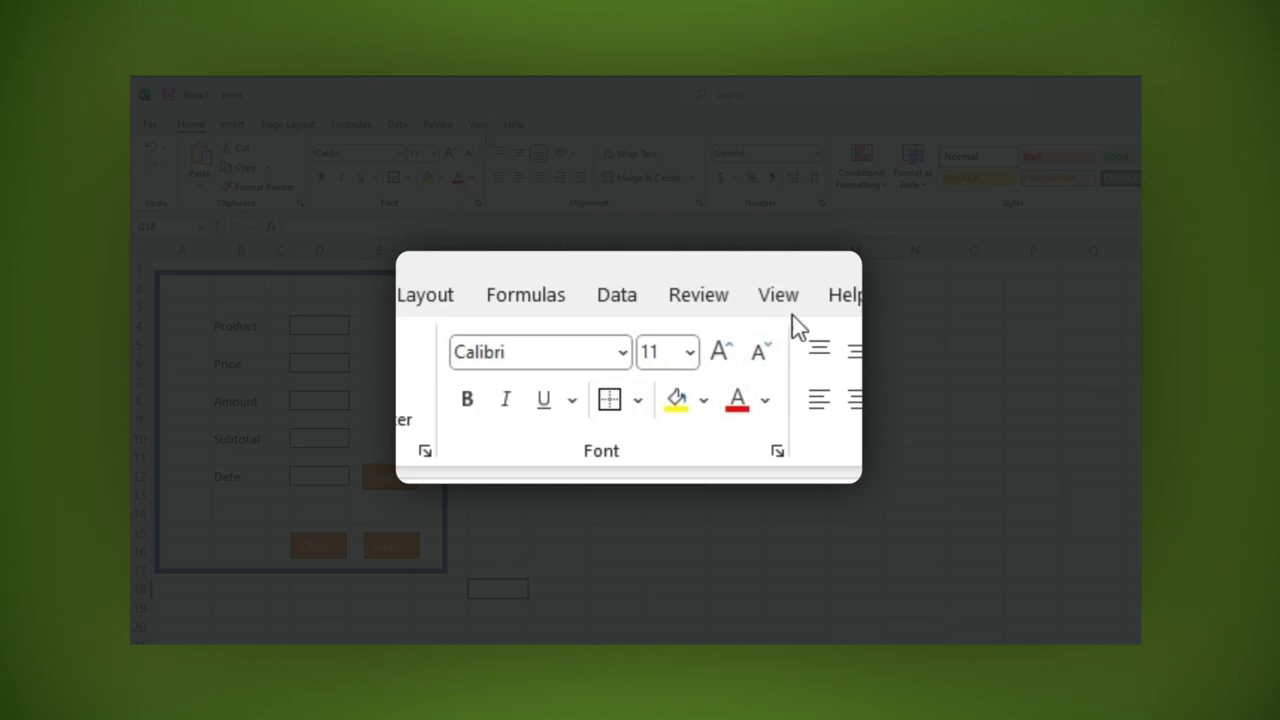
- Hide the worksheet gridlines around the form
click(777, 297)
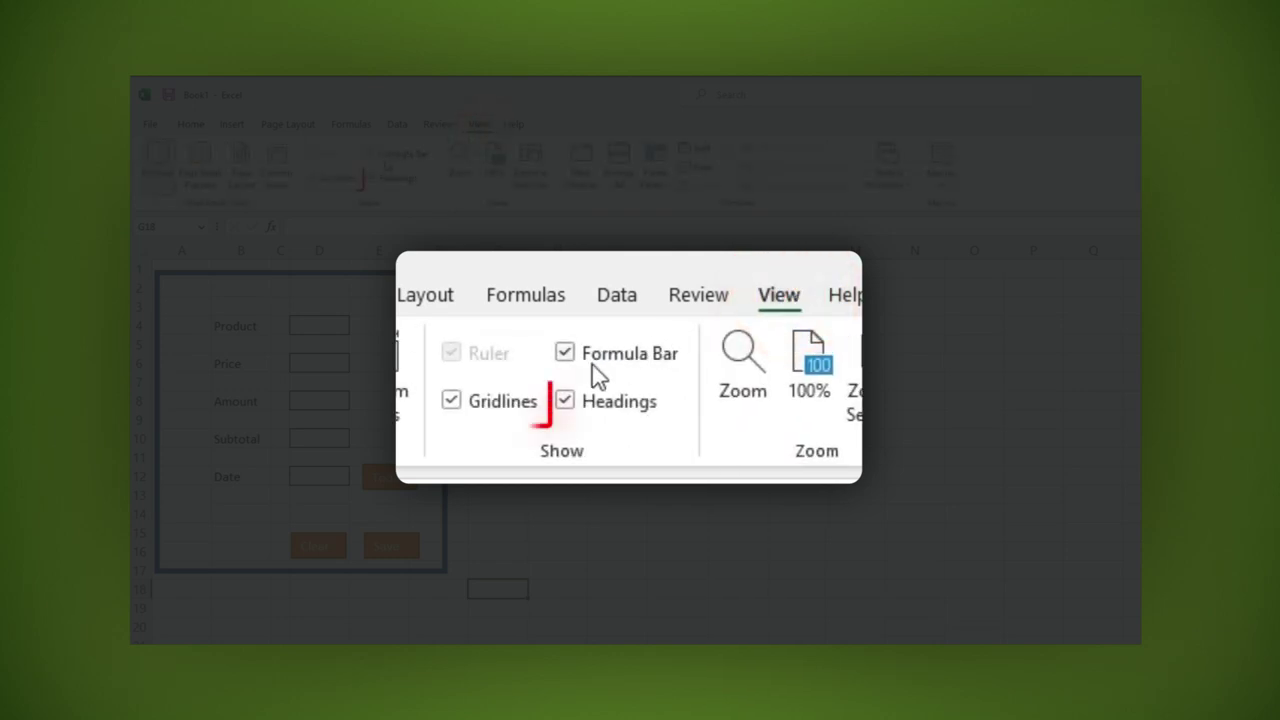
click(453, 402)
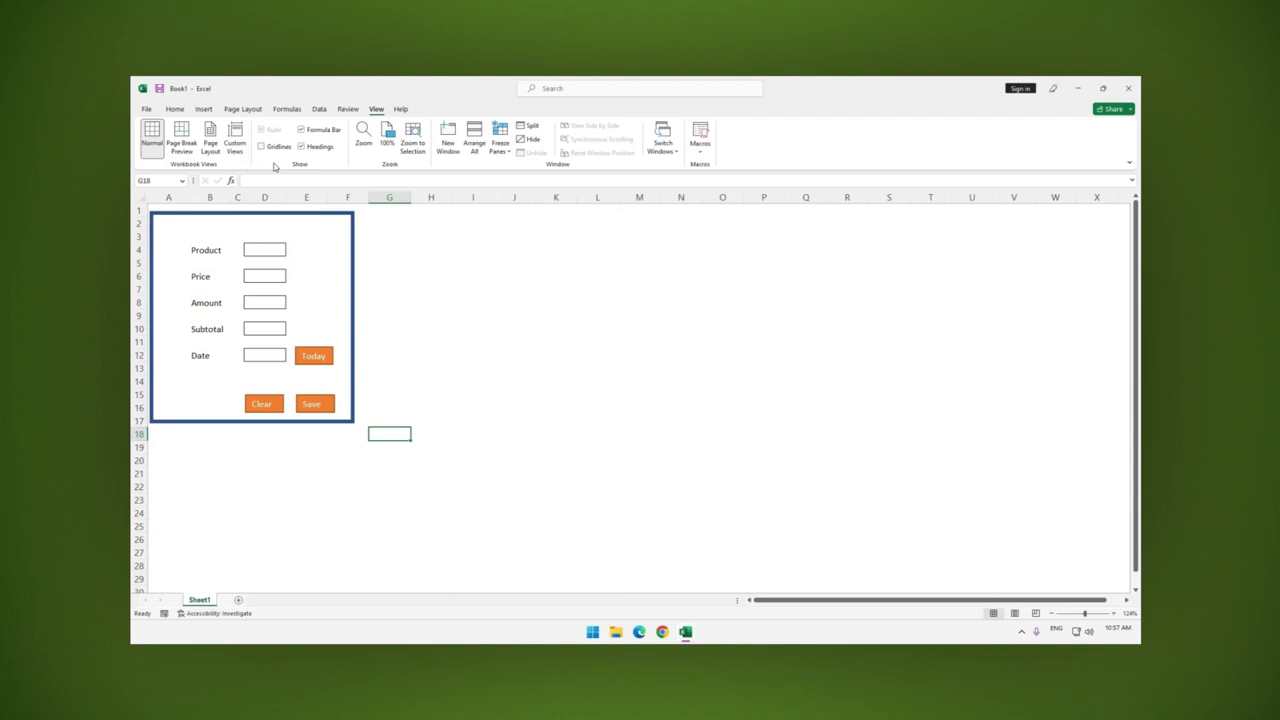
click(277, 248)
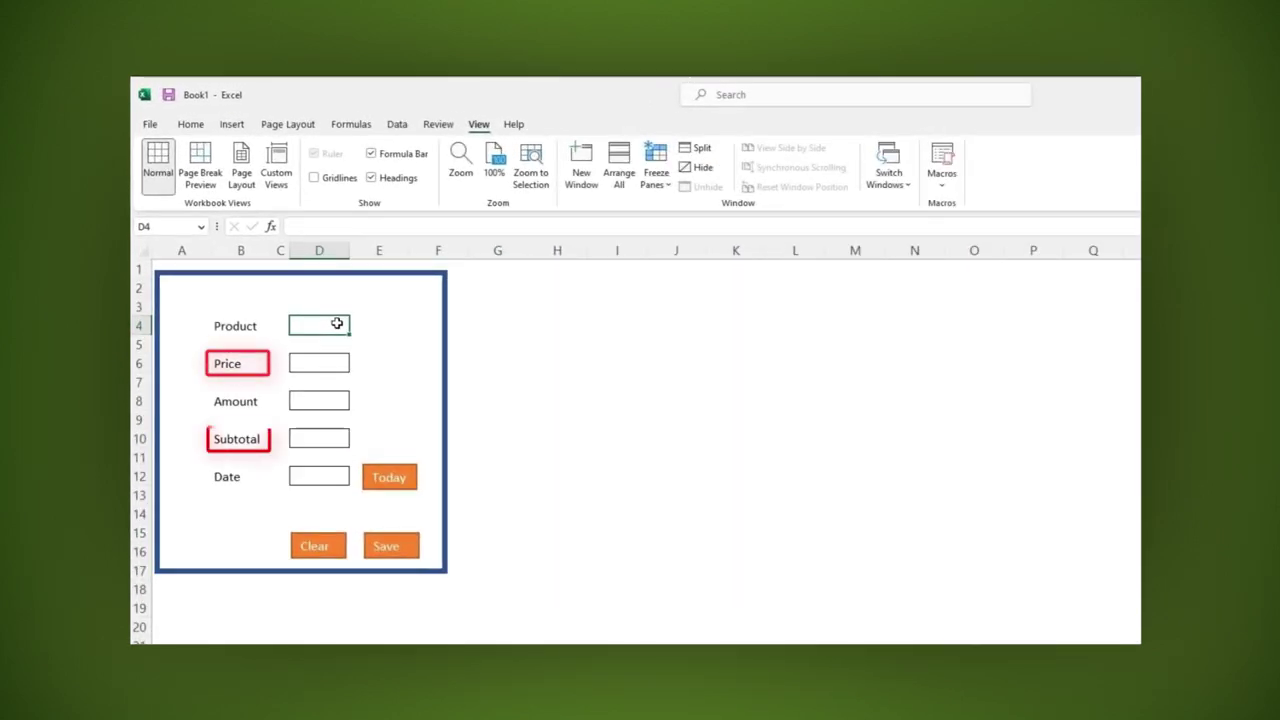
- Set data validation on the Price and Subtotal input cells, D6 and D10, to allow Decimal values
click(323, 360)
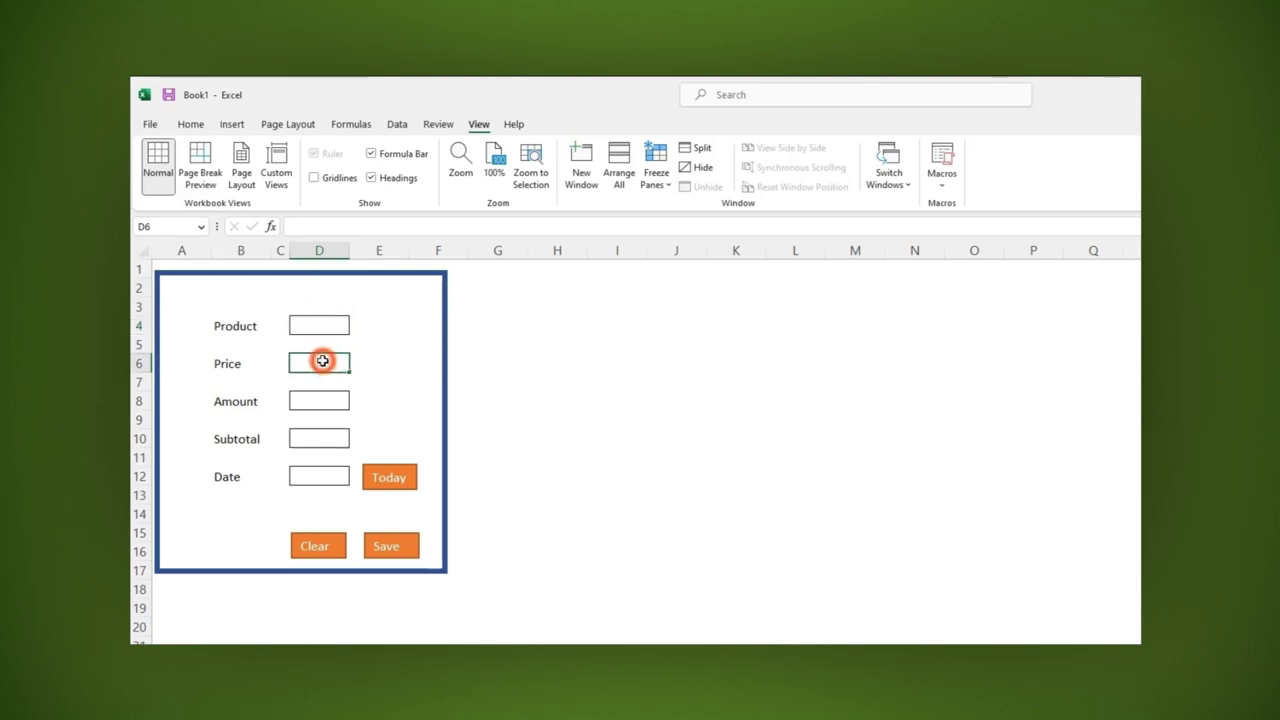
ctrl+click(327, 435)
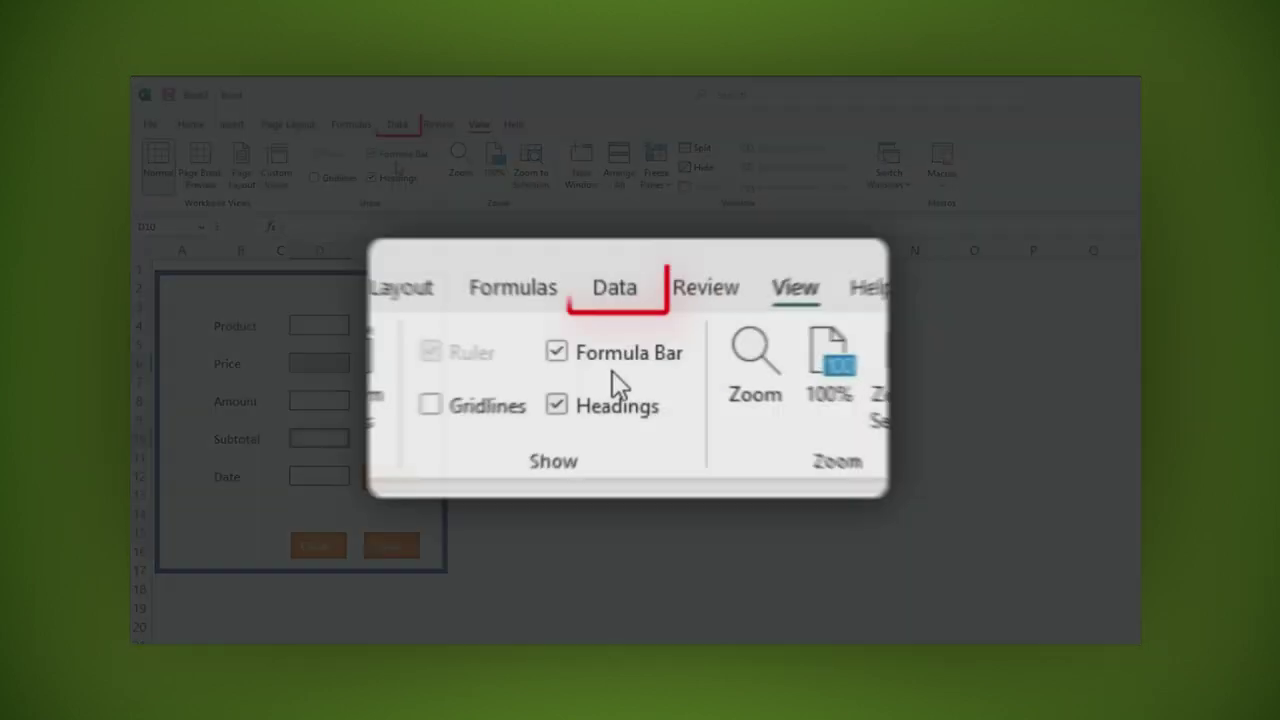
click(397, 124)
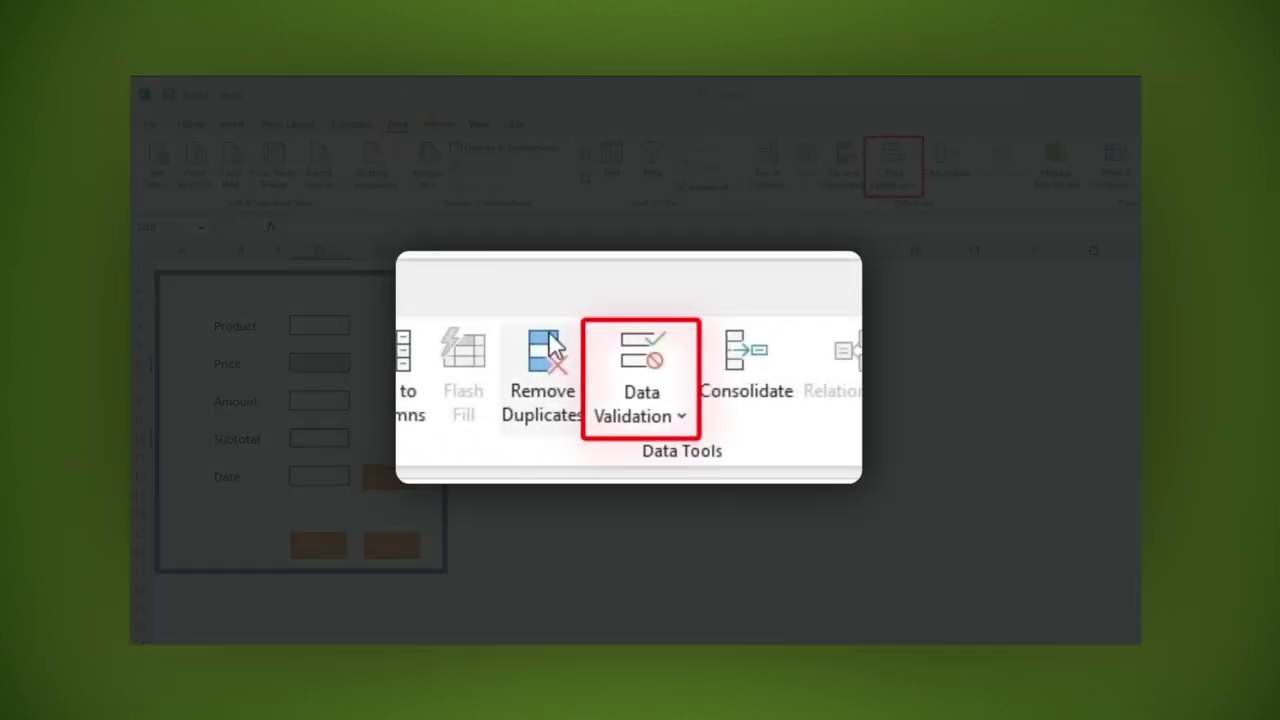
click(898, 156)
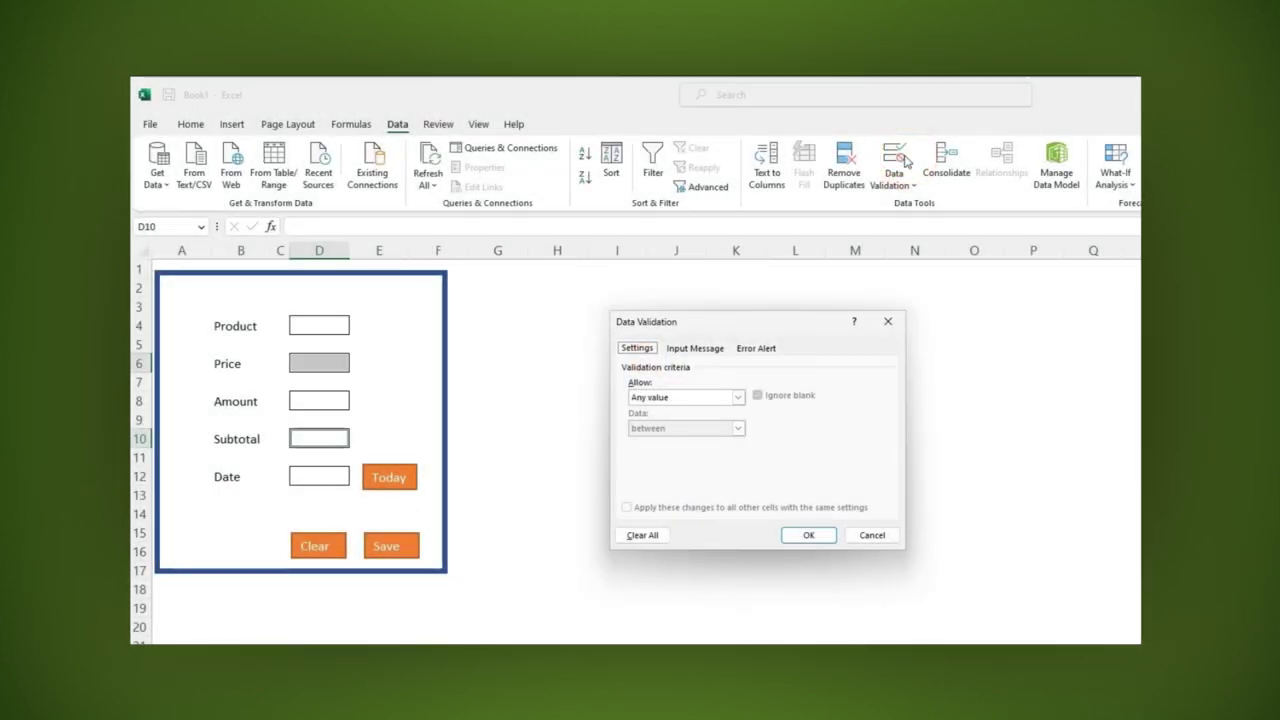
click(739, 398)
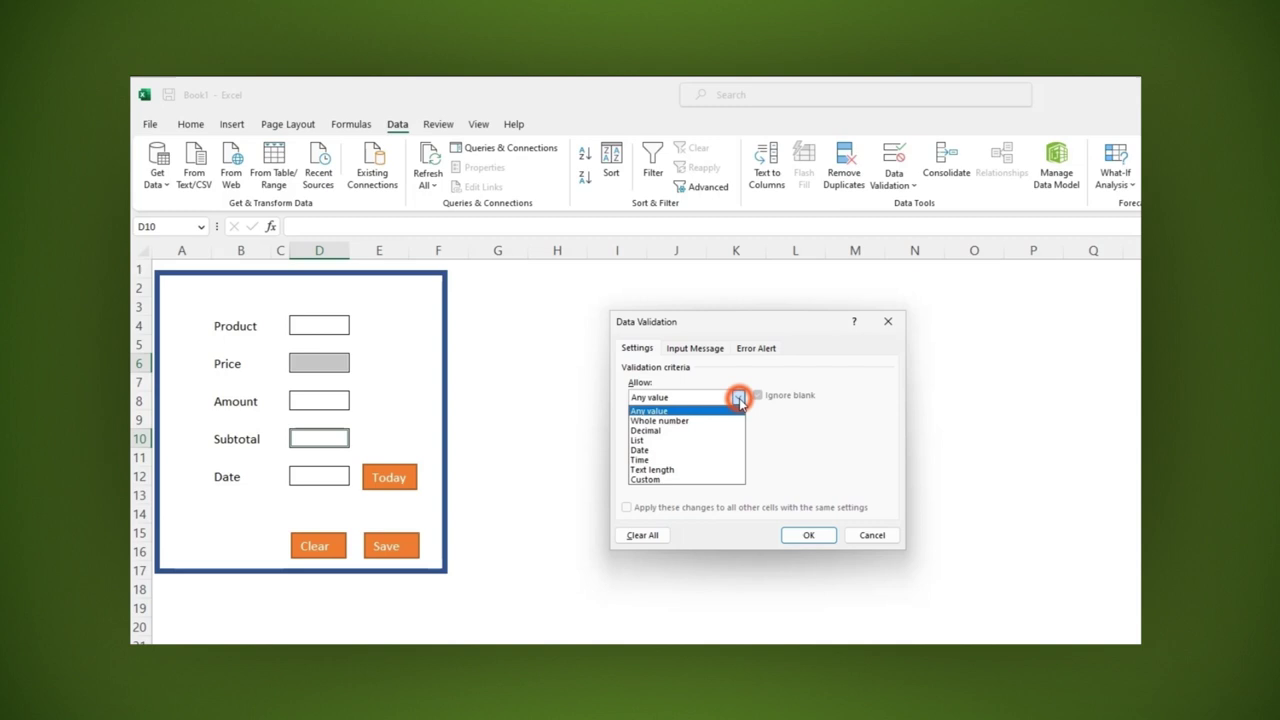
click(720, 430)
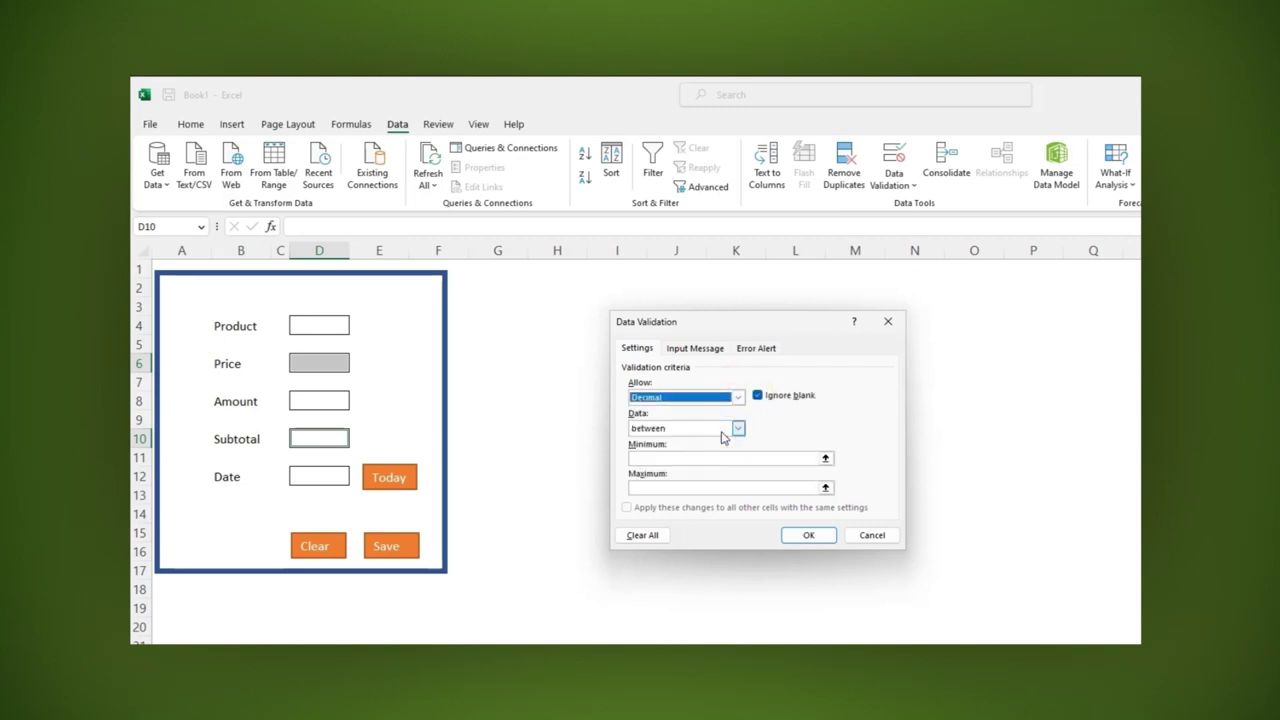
- Limit the validation to values between 1 and 1000, title its error alert "Error", and apply the rule
click(716, 459)
text(1)
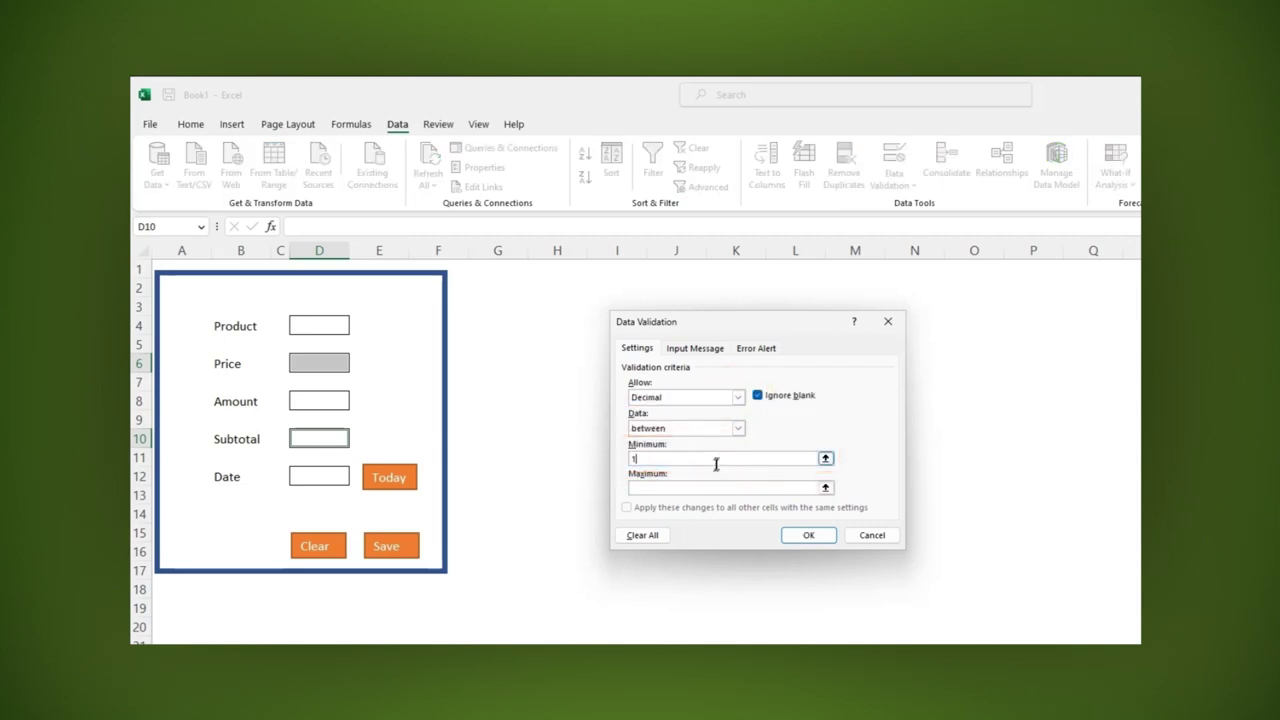
click(716, 488)
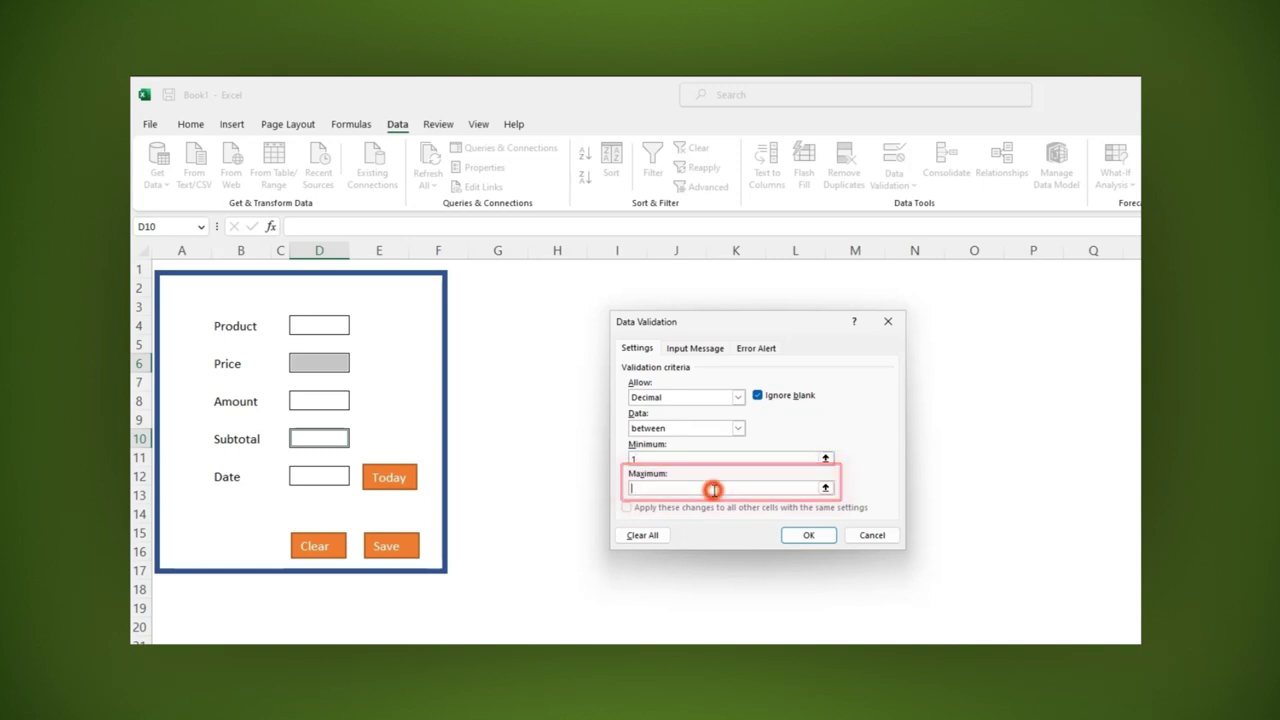
text(1000)
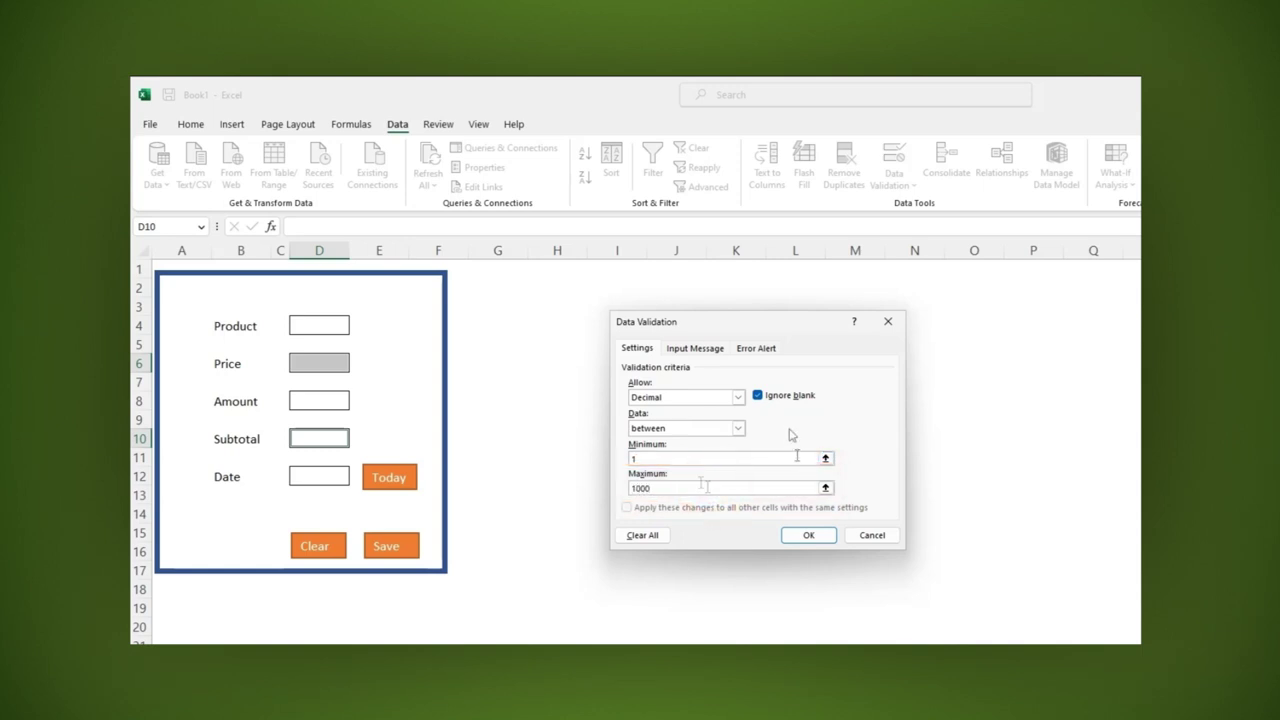
click(757, 348)
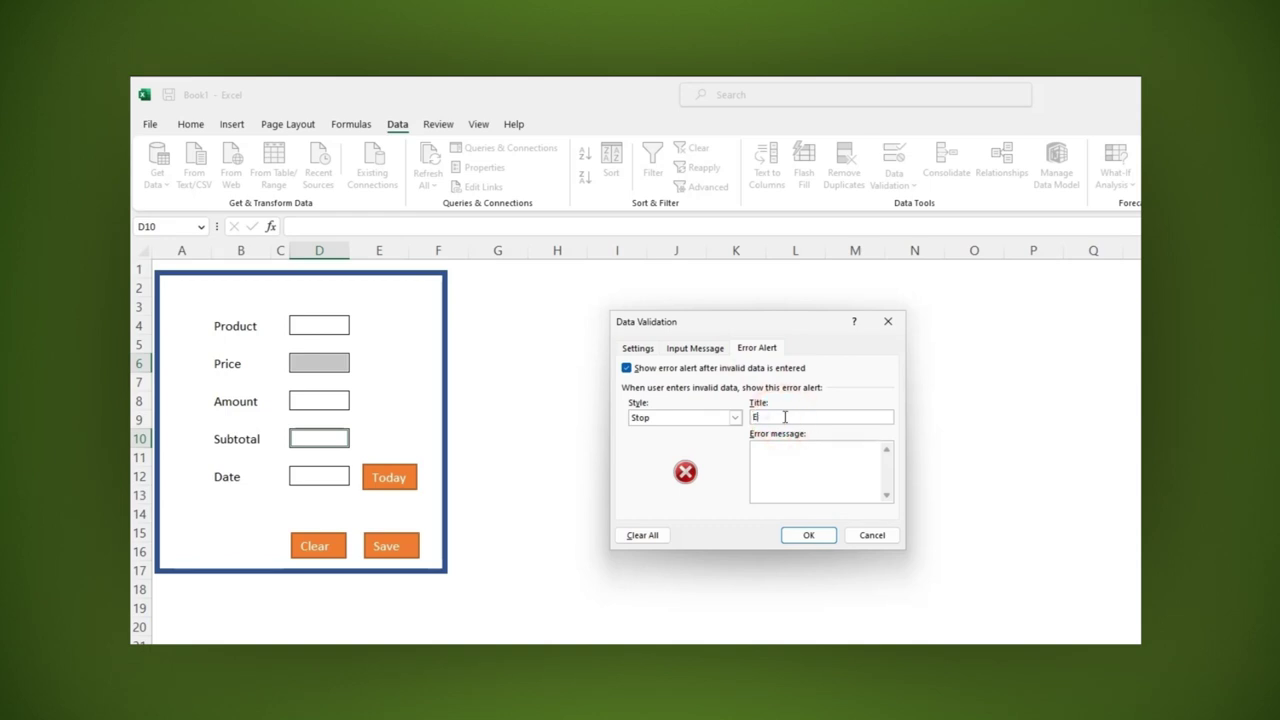
click(806, 537)
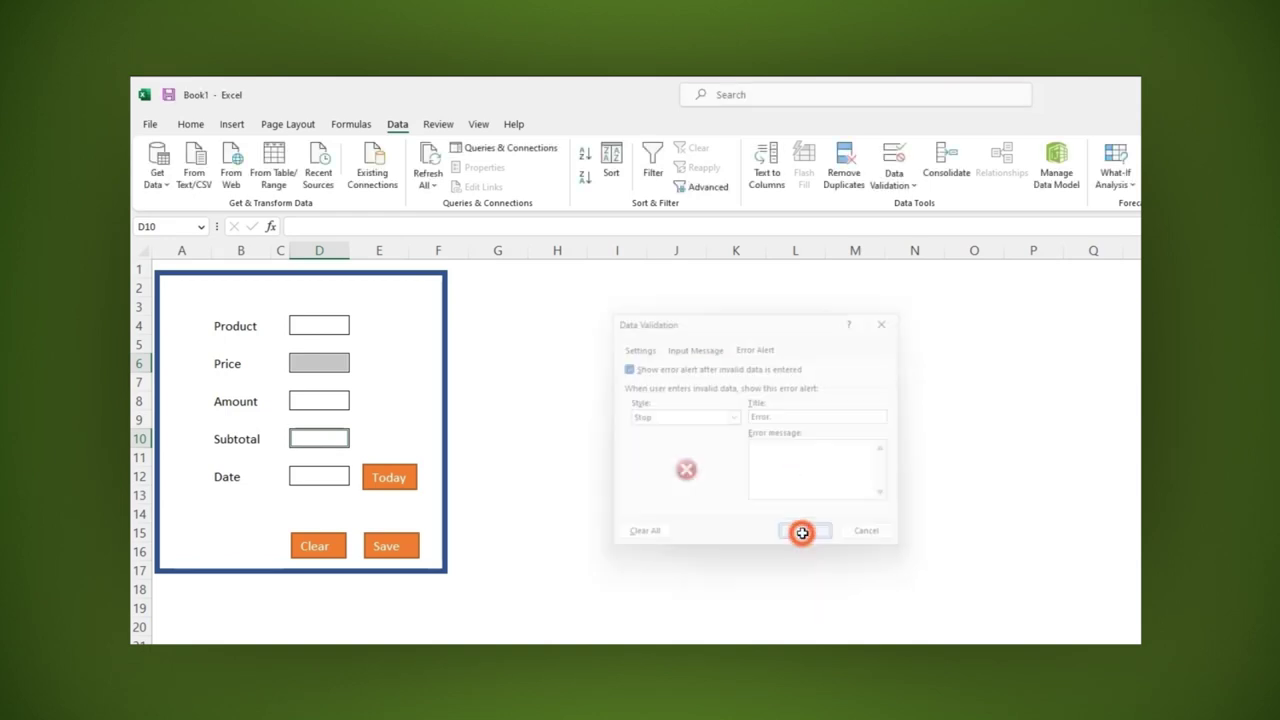
- Format the Price and Subtotal input cells, D6 and D10, as Currency with two decimal places and the $ symbol
click(336, 362)
right_click(334, 361)
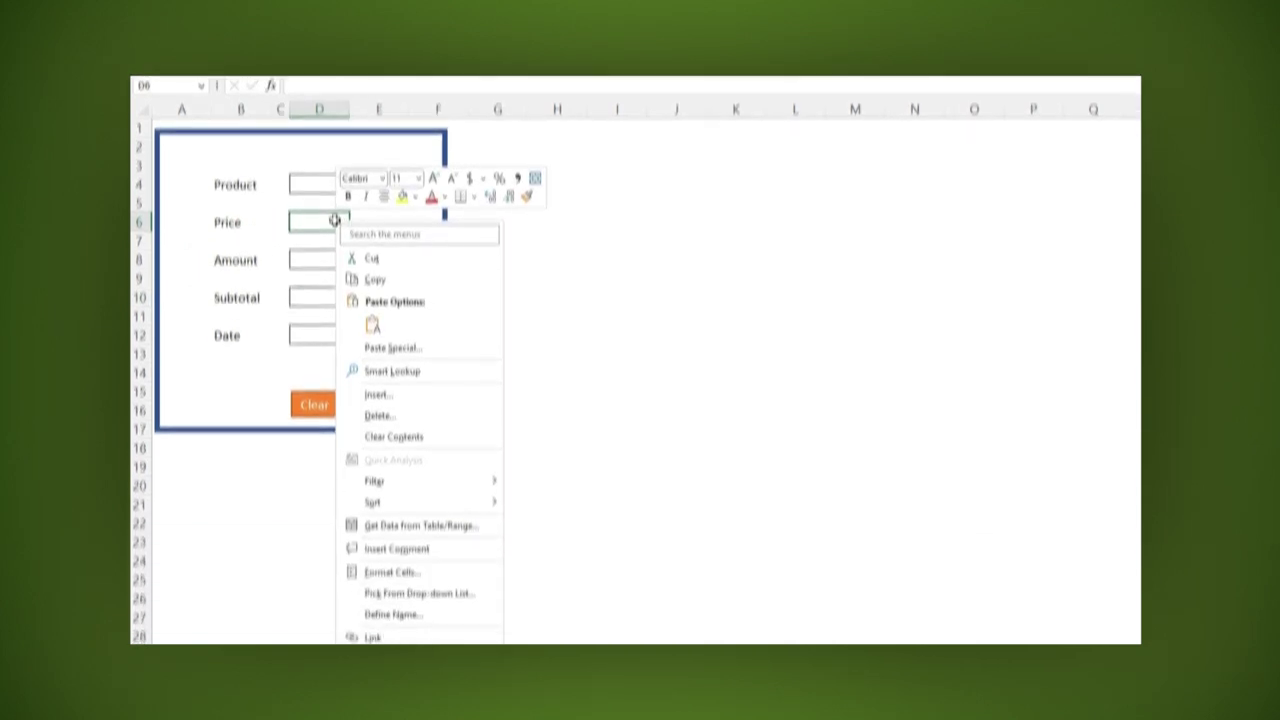
click(412, 543)
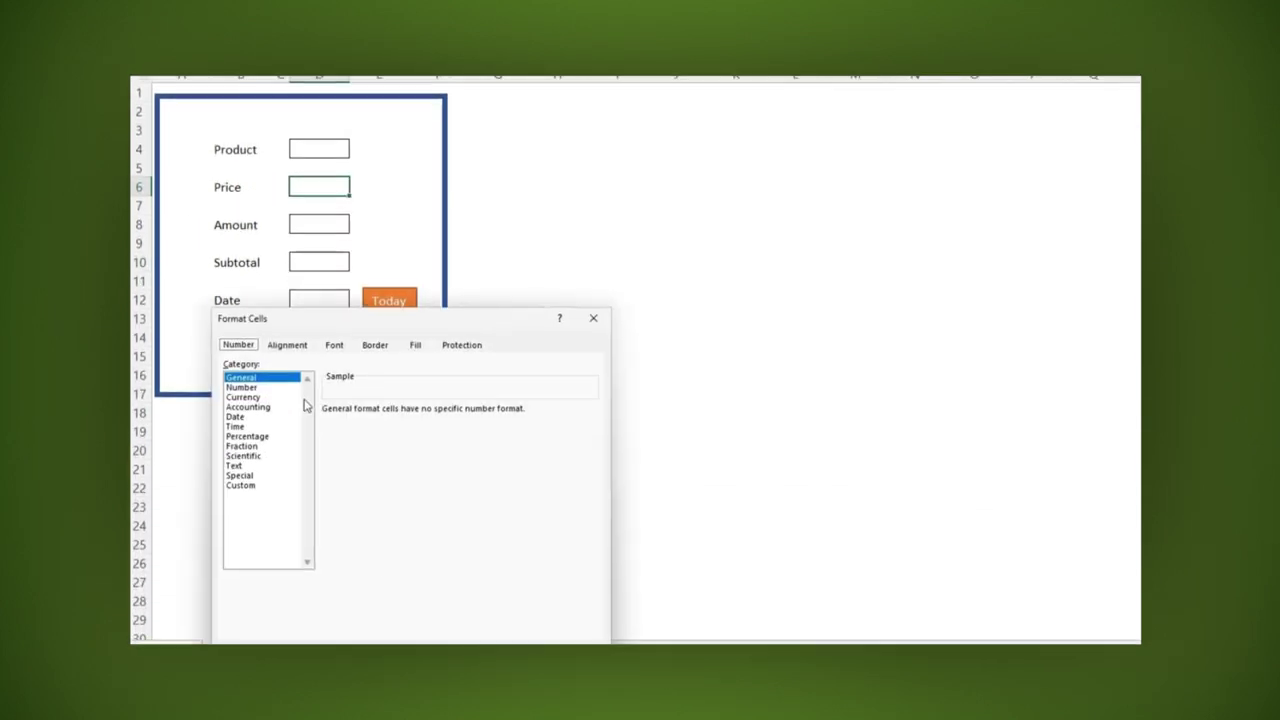
click(255, 334)
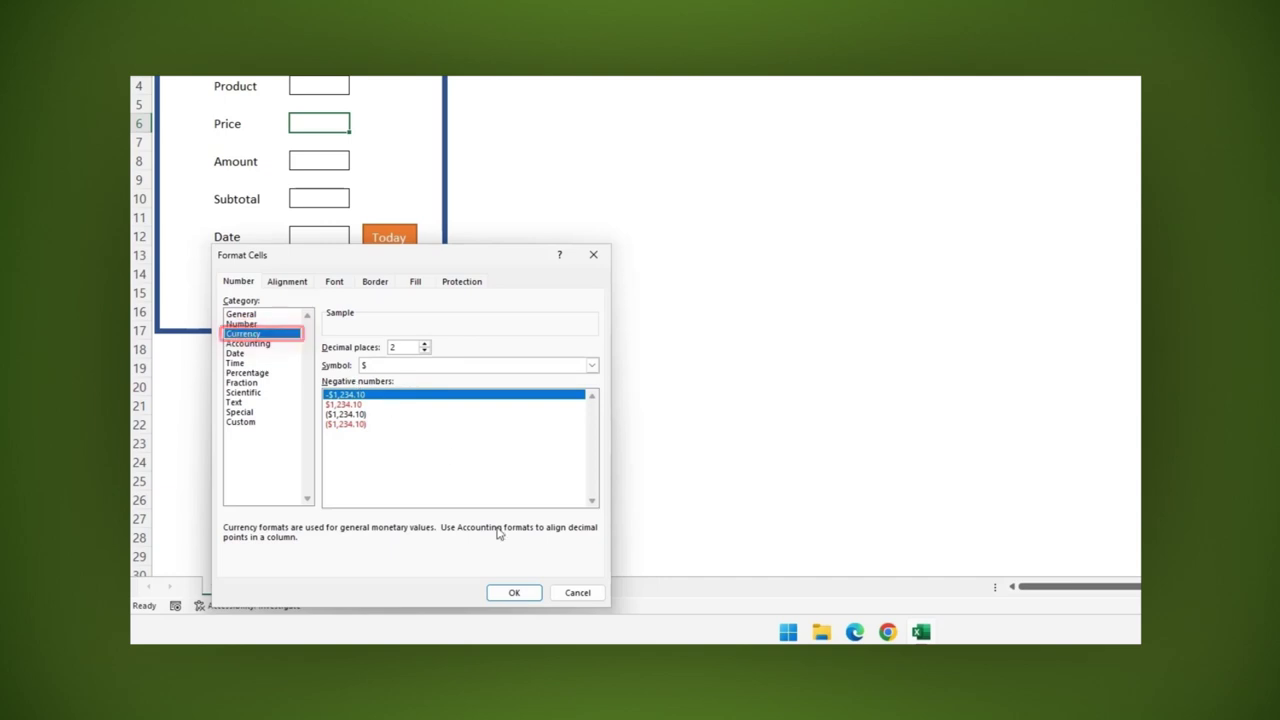
click(510, 593)
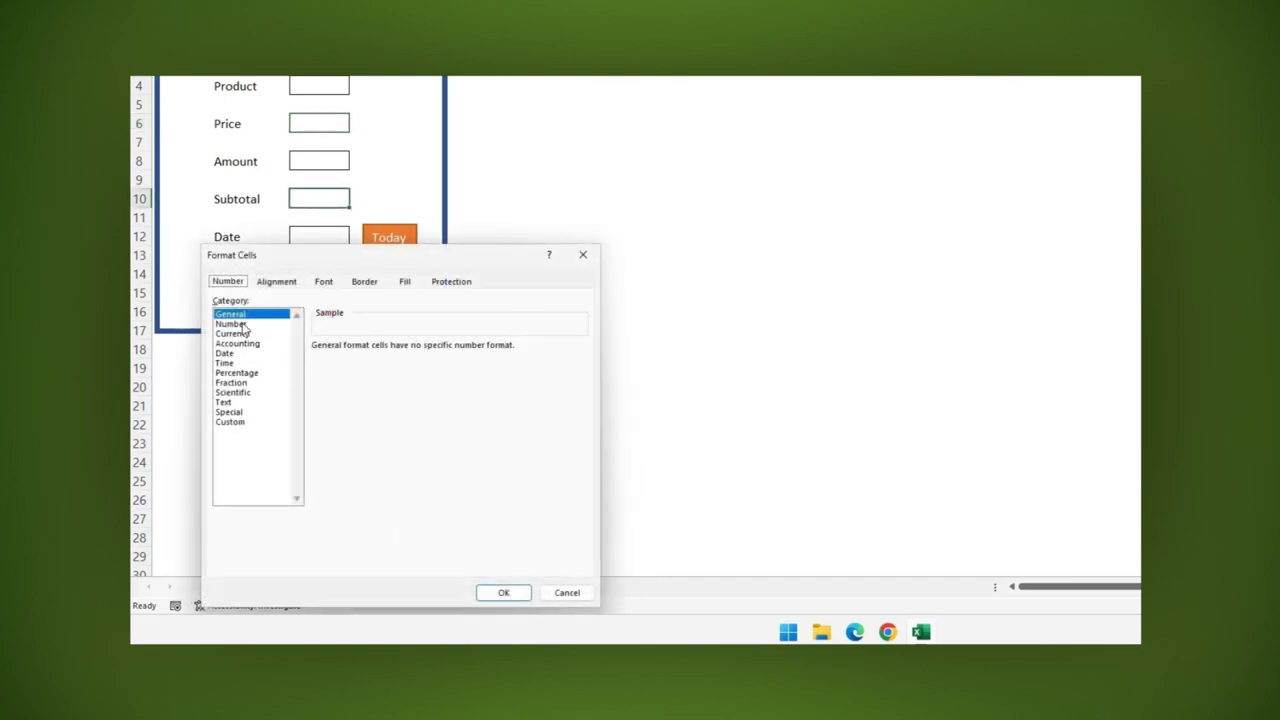
click(240, 324)
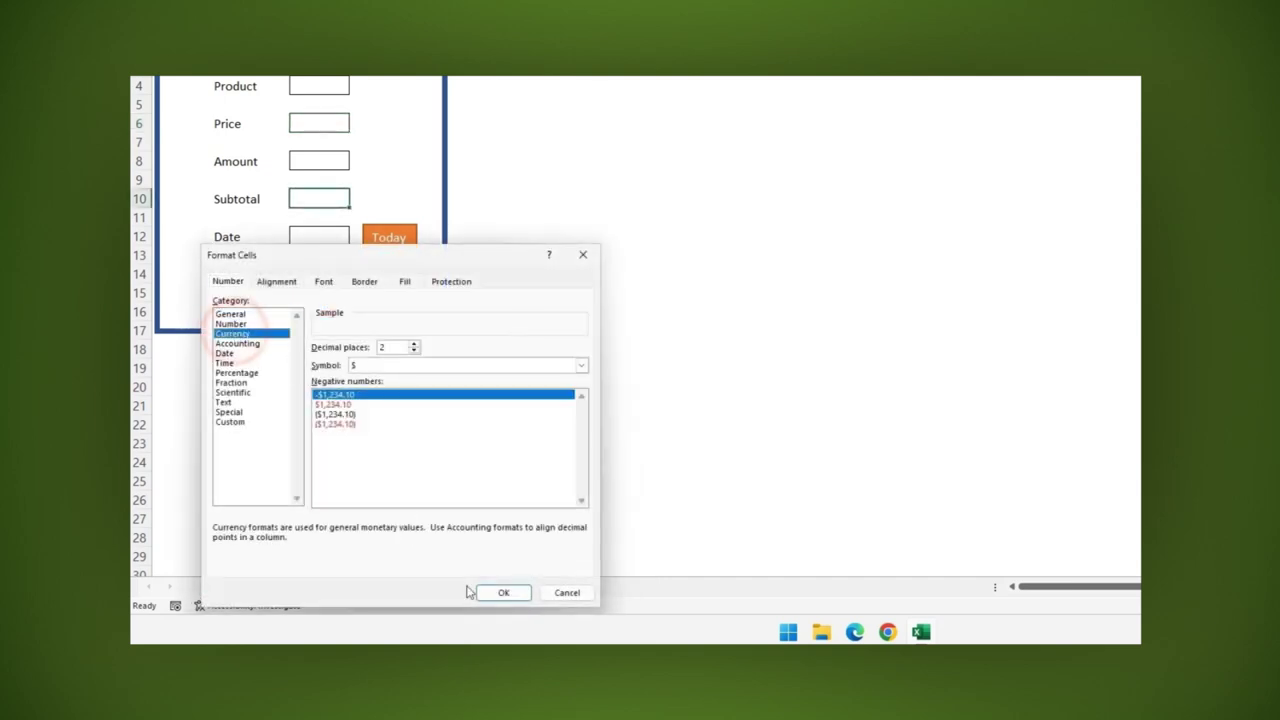
click(503, 592)
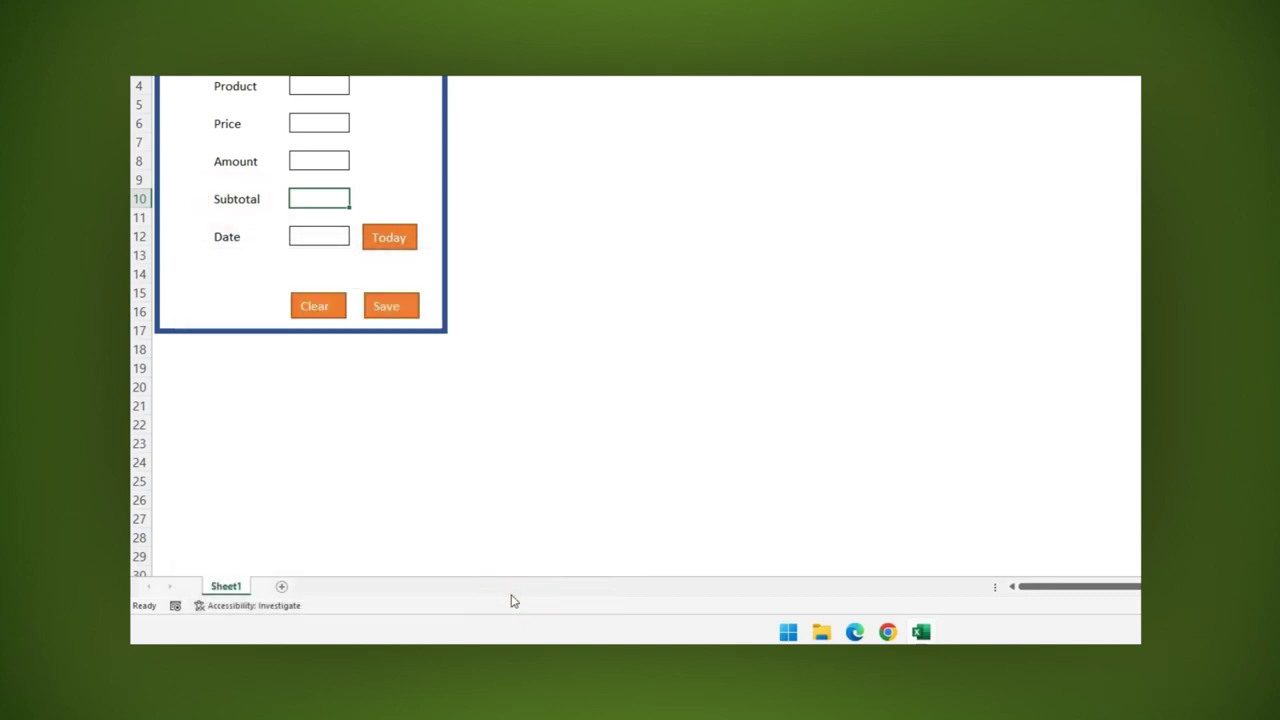
- Apply the Number format category to the Amount input cell, D8
right_click(320, 160)
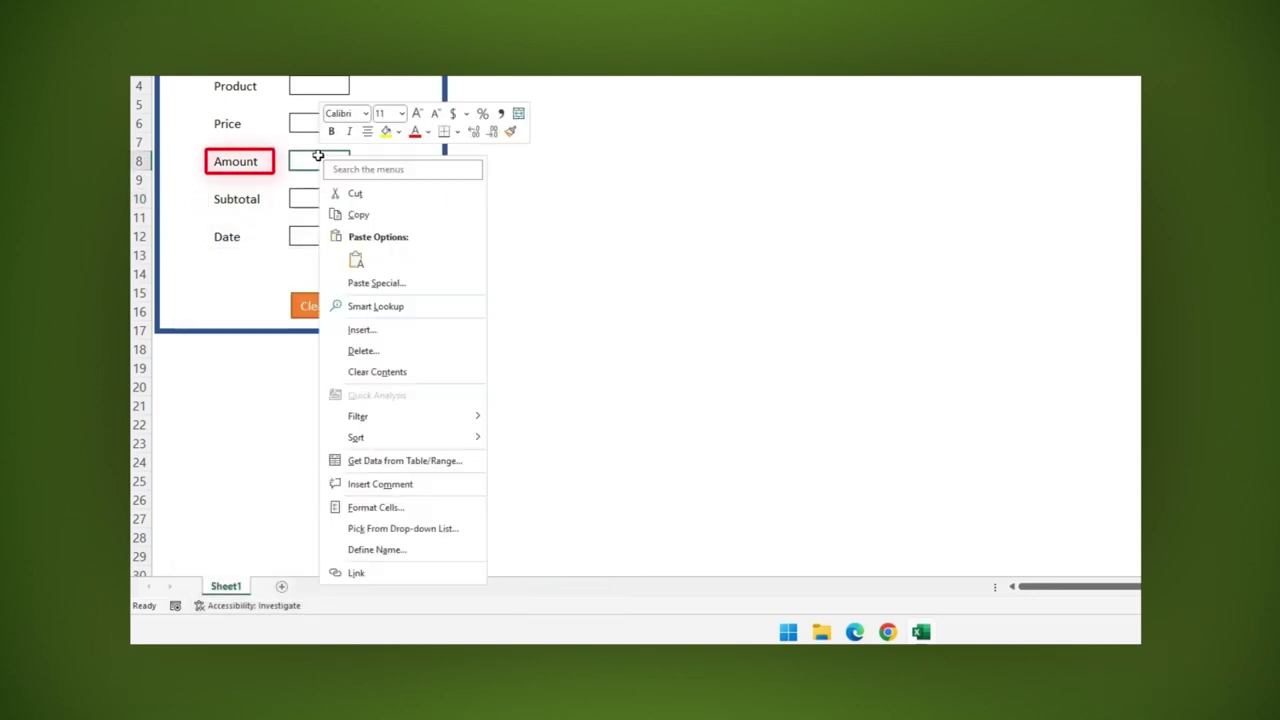
click(410, 509)
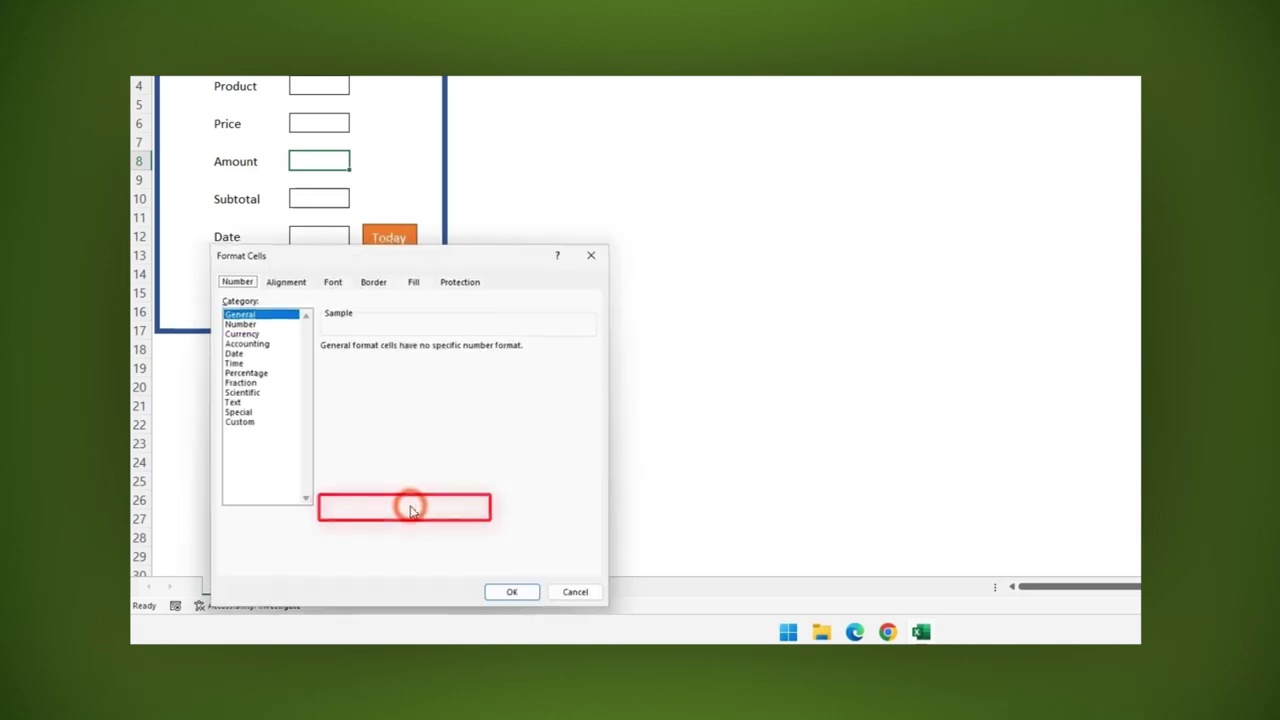
click(240, 324)
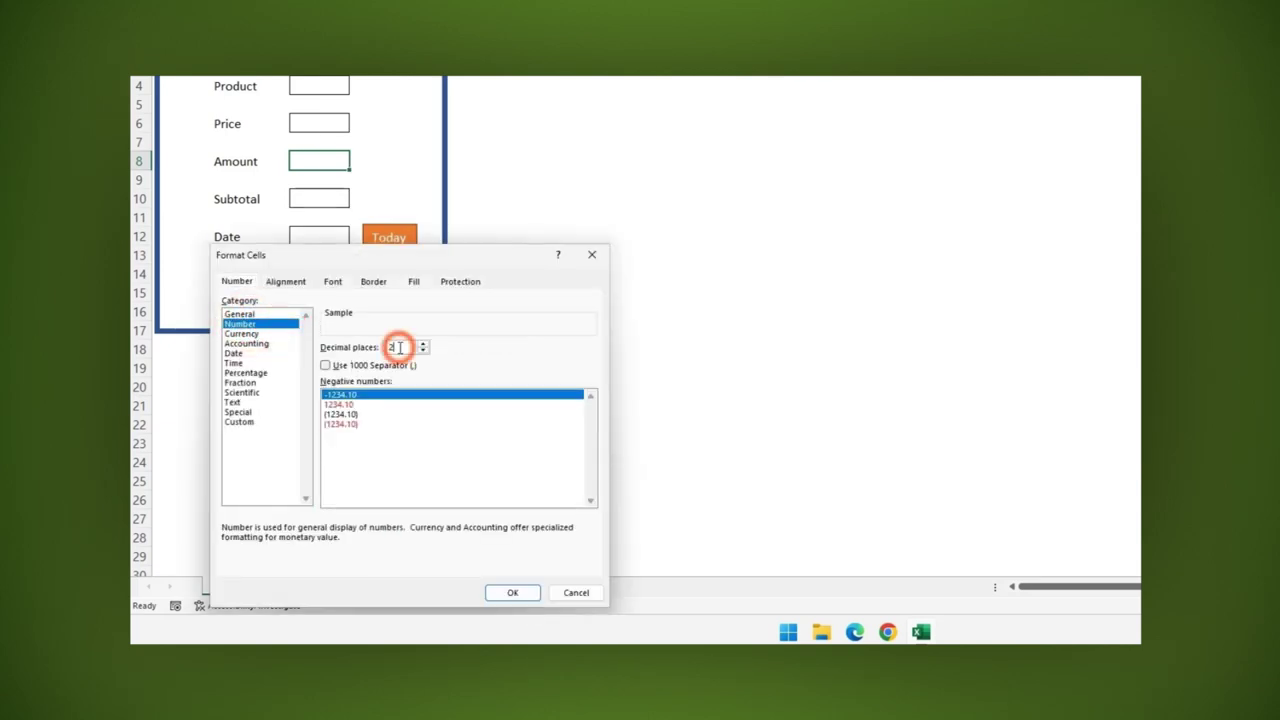
click(515, 593)
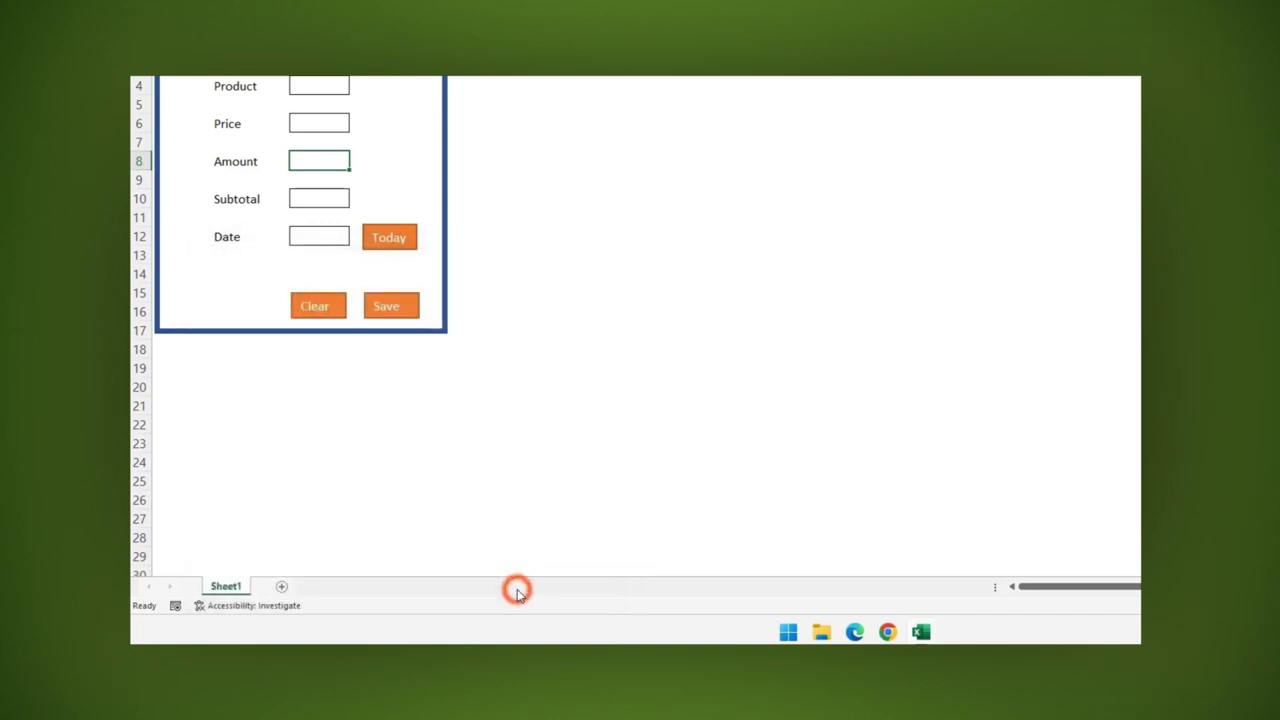
- Format the Date input cell, D12, as a Date of type *3/14/2012 with the English (United States) locale
right_click(317, 236)
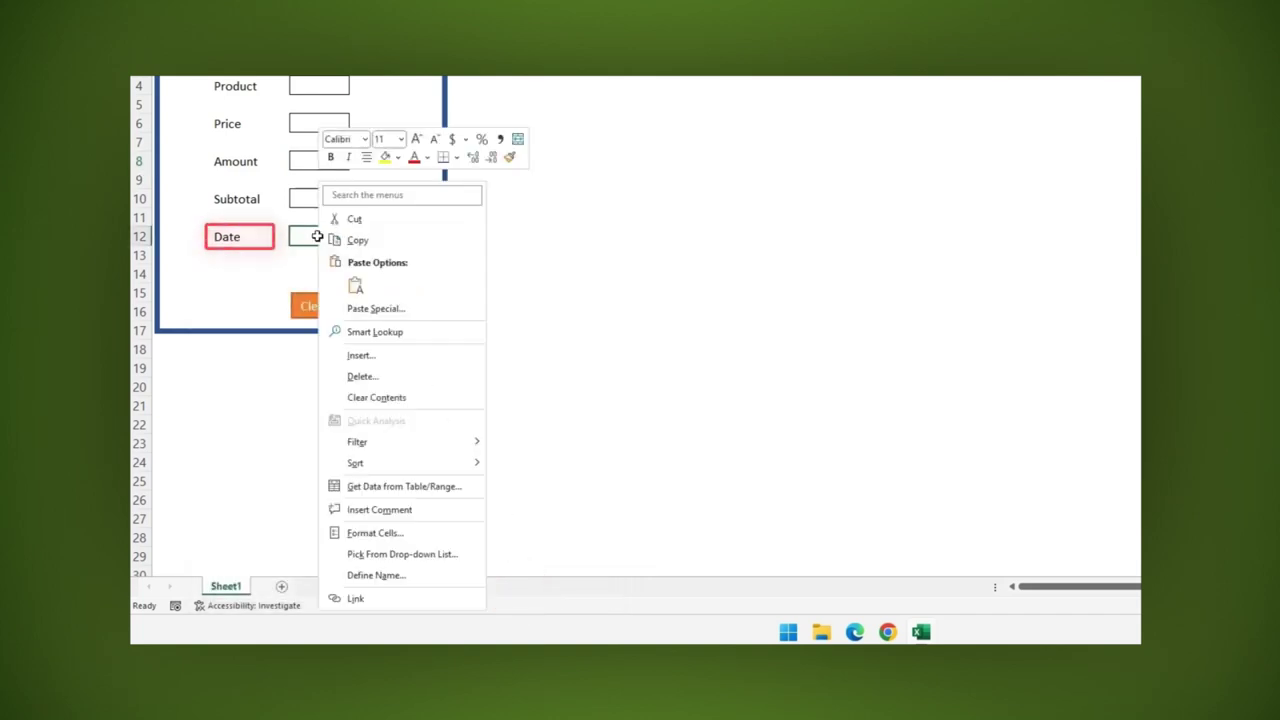
click(398, 536)
click(228, 355)
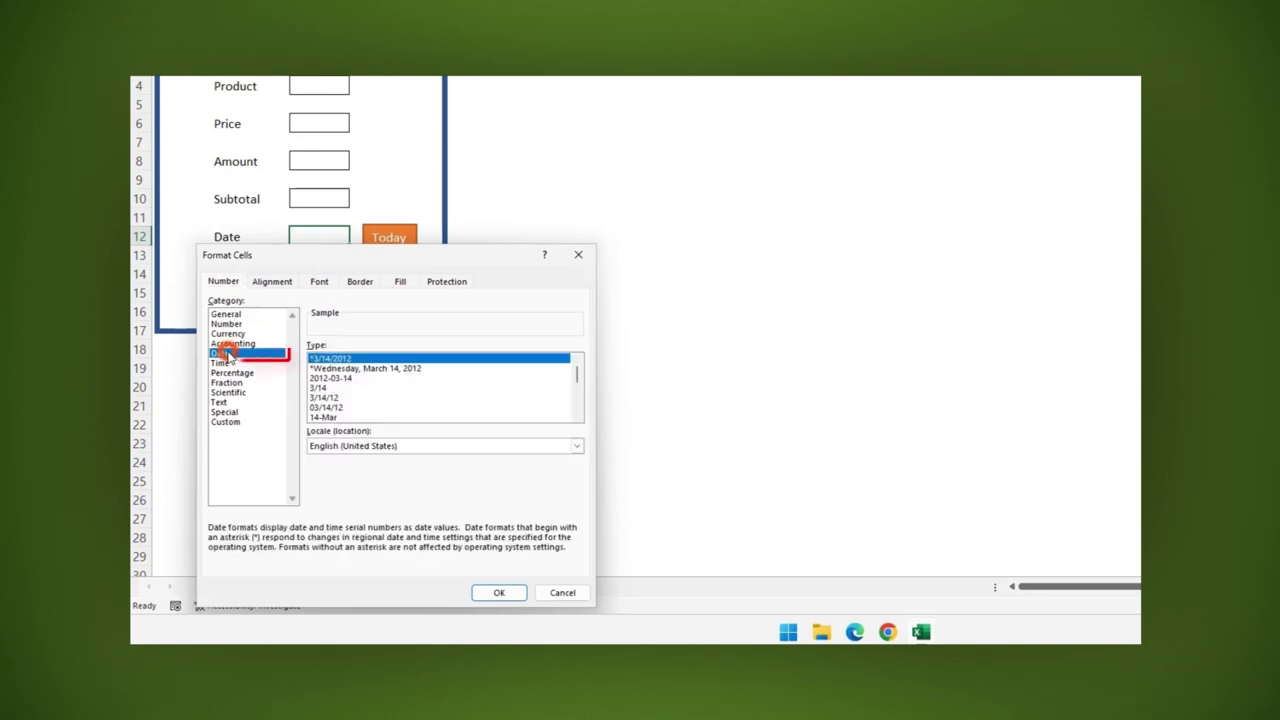
click(496, 594)
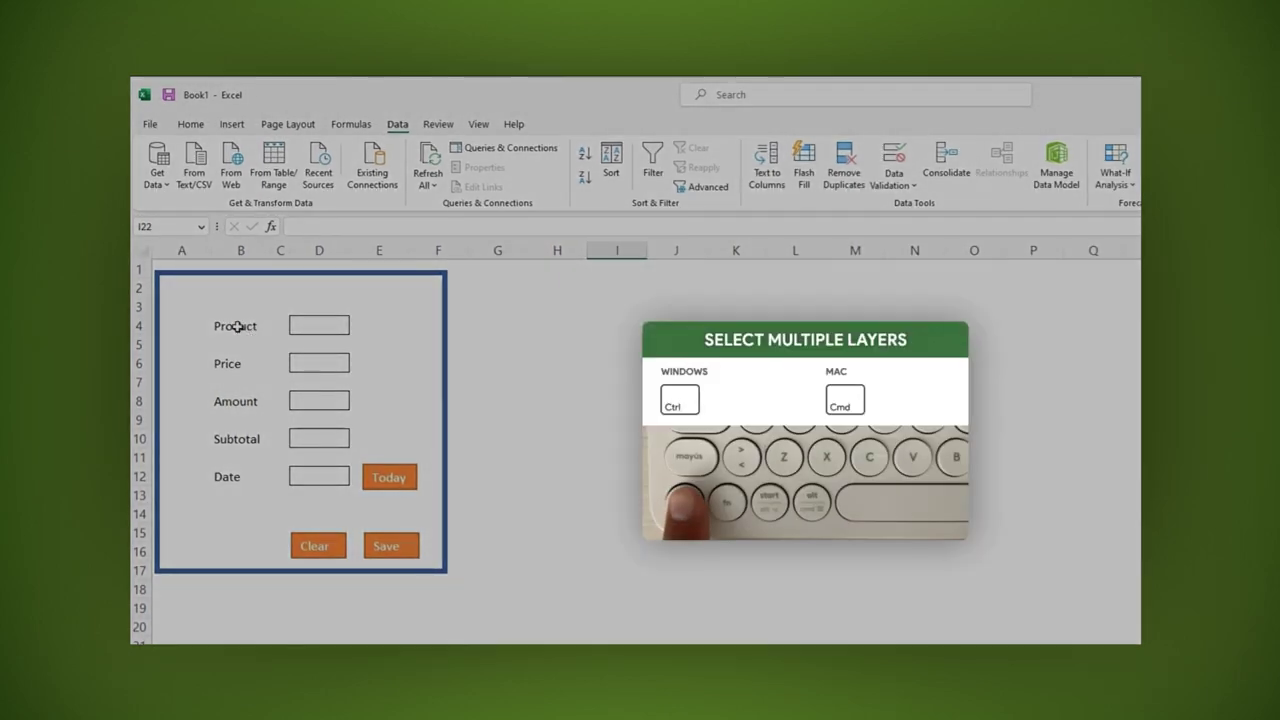
- Copy the five form labels Product, Price, Amount, Subtotal and Date from column B together
click(206, 250)
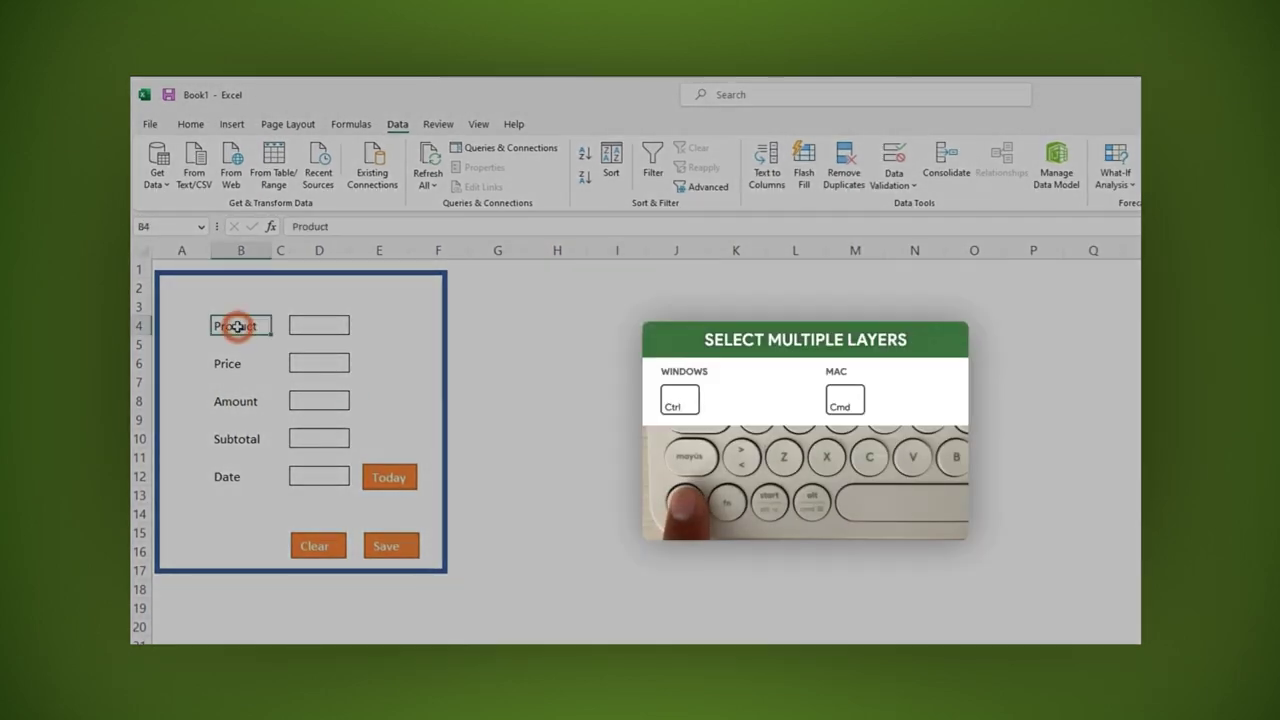
ctrl+click(240, 363)
ctrl+click(247, 400)
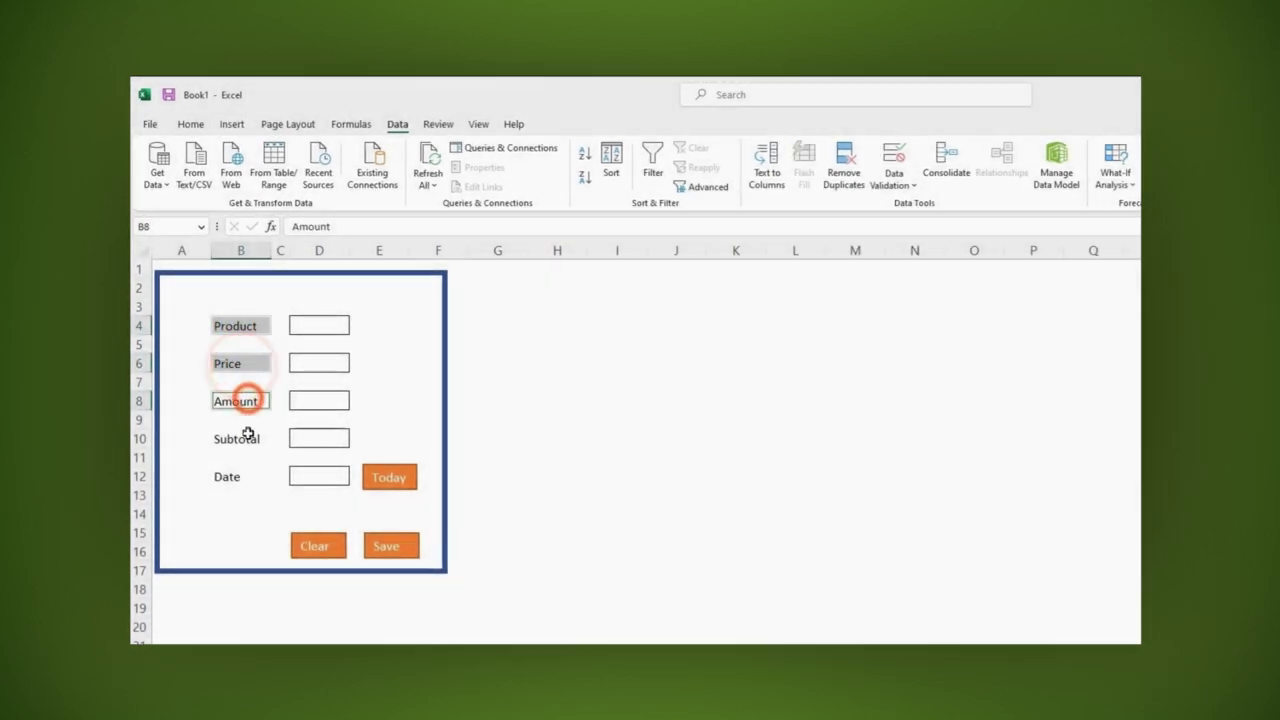
ctrl+click(247, 437)
ctrl+click(246, 477)
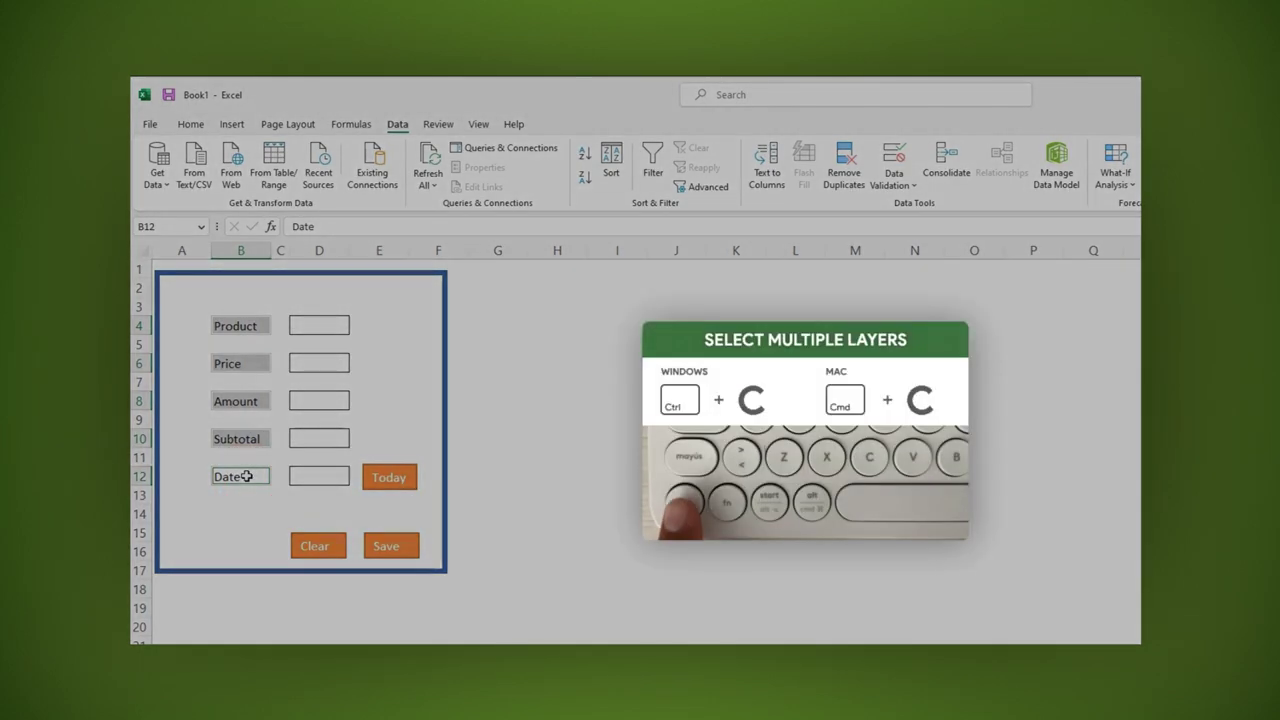
key(ctrl+c)
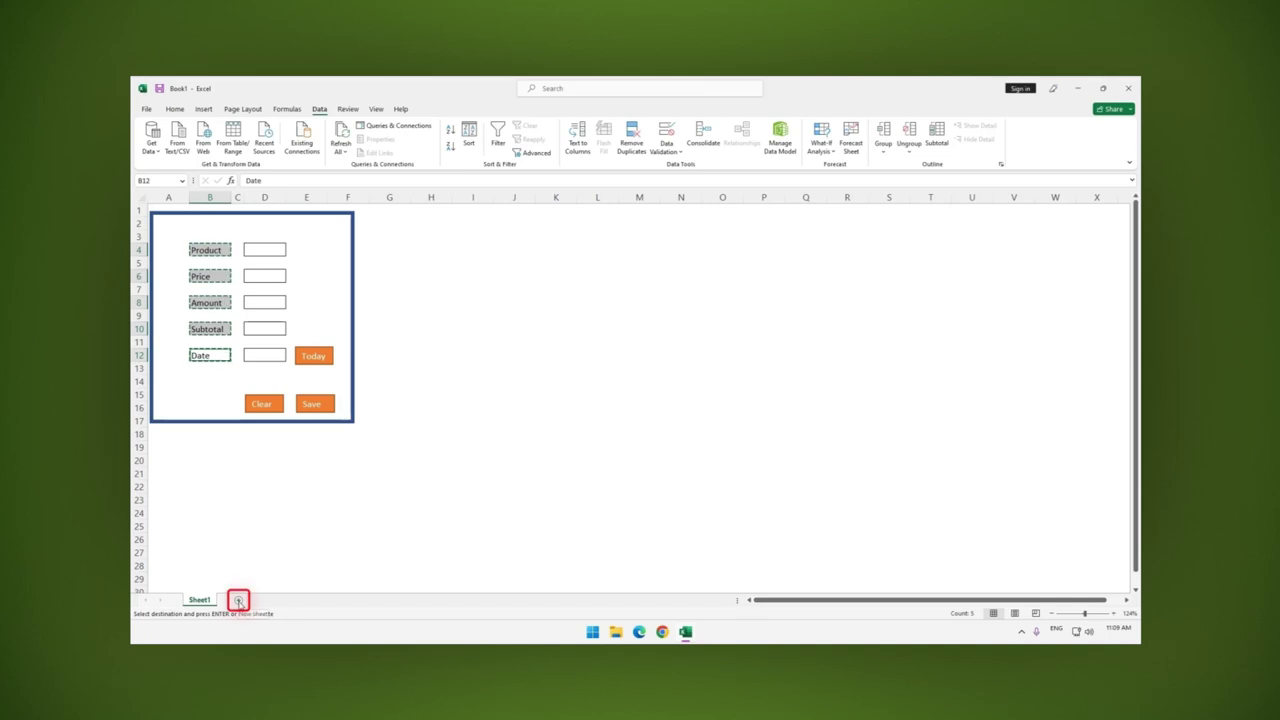
- Add a new worksheet and paste the copied labels at B3 as values only, transposed into a row
click(238, 601)
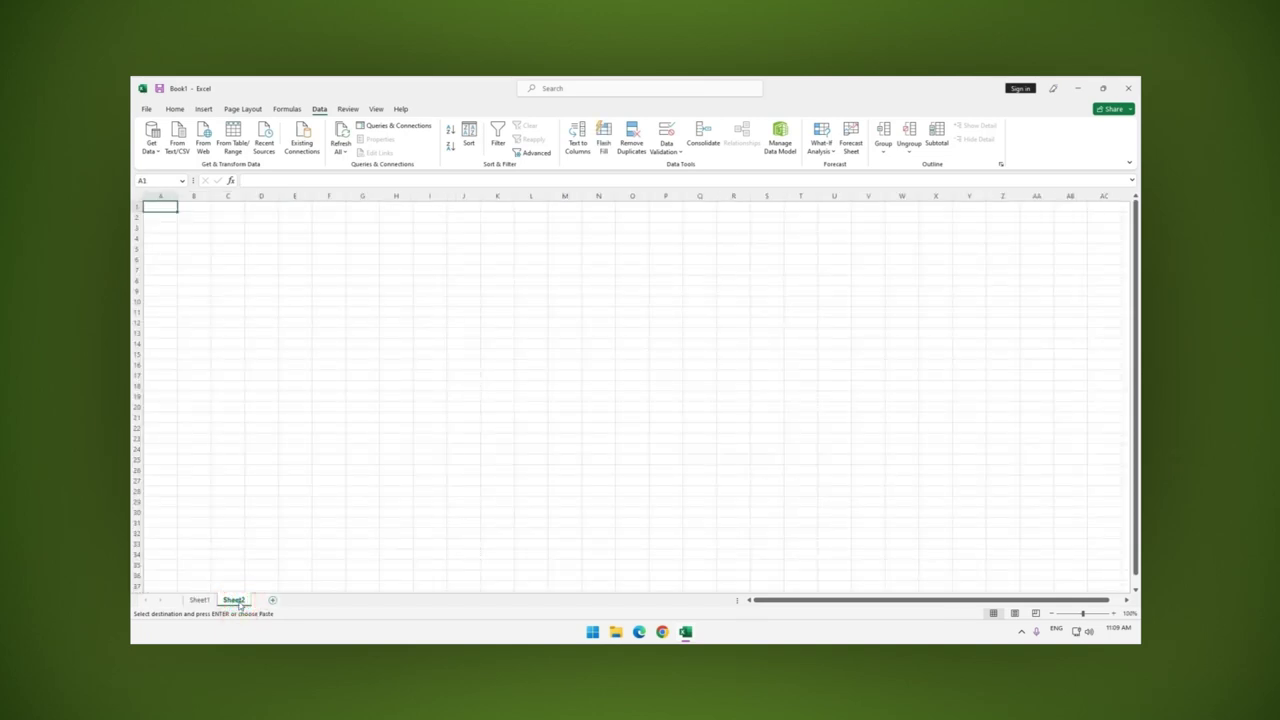
click(194, 228)
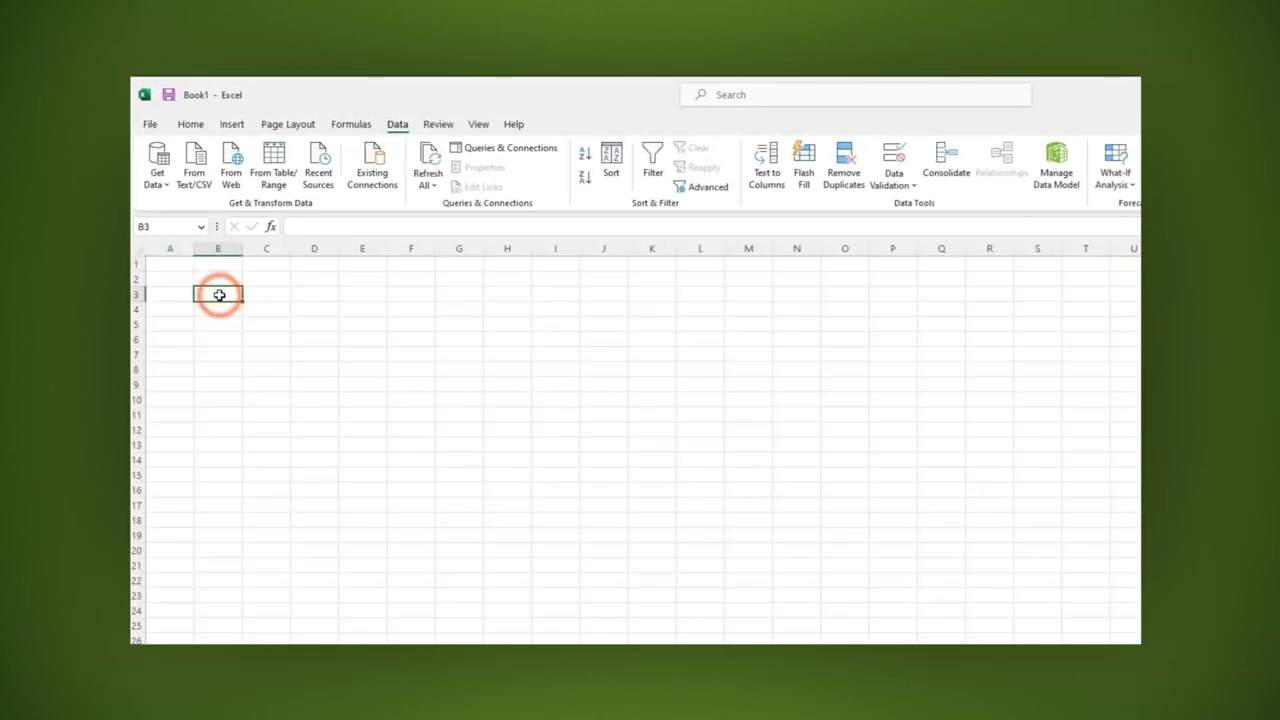
right_click(219, 295)
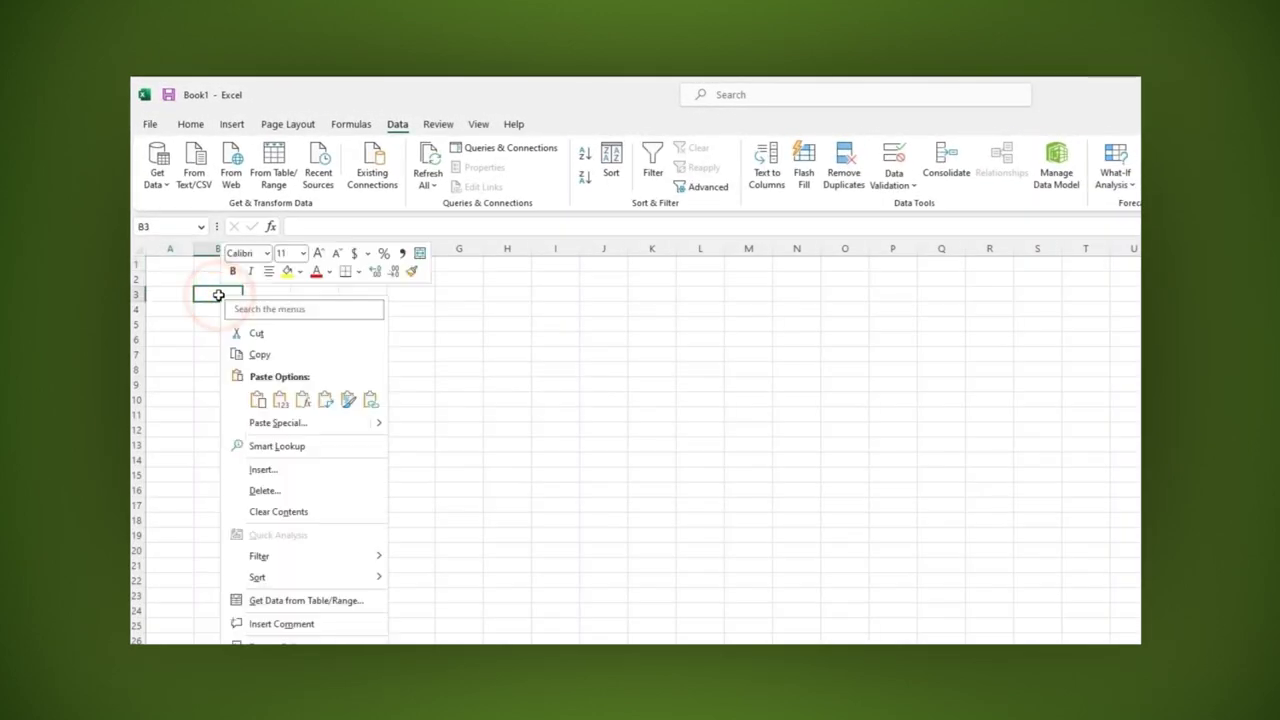
click(313, 426)
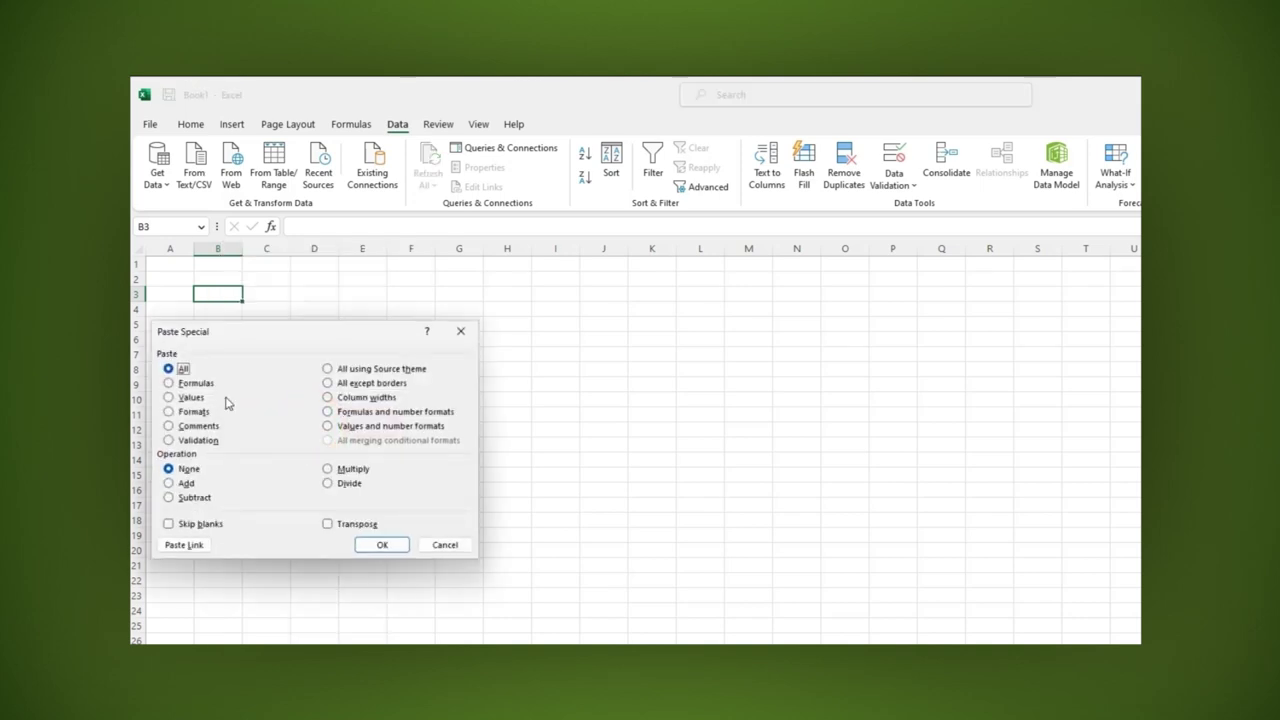
click(186, 398)
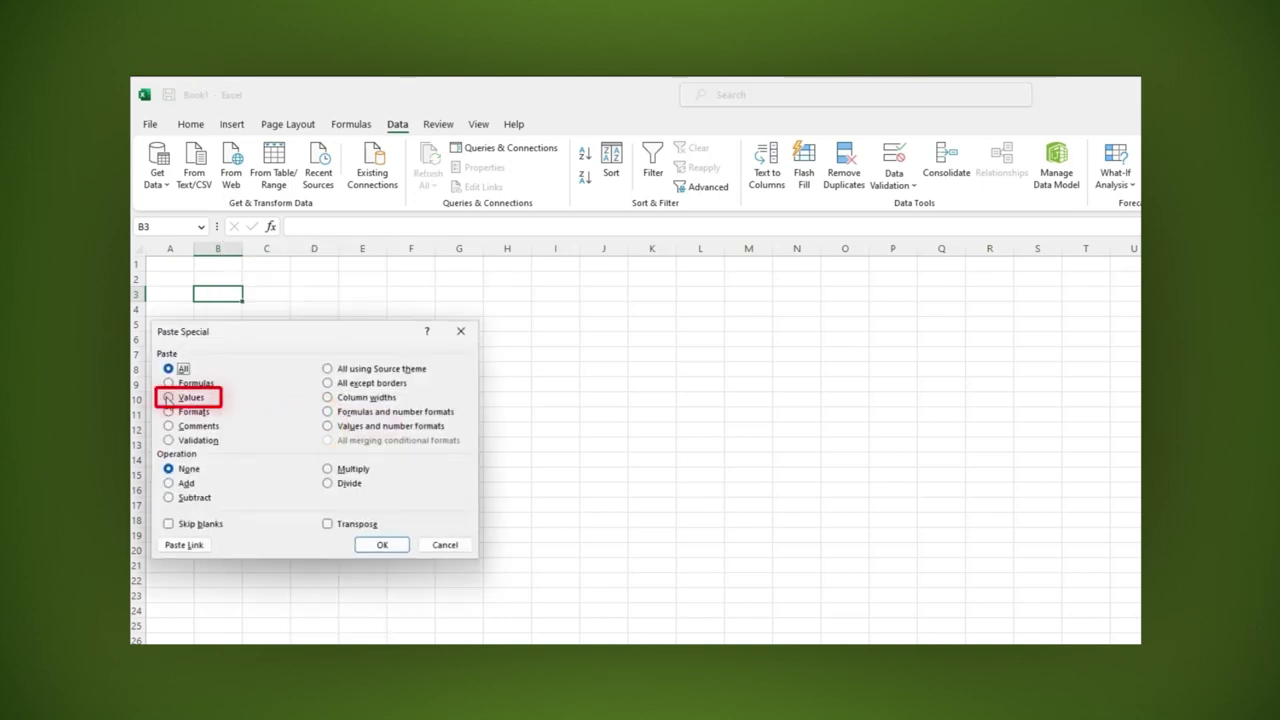
click(328, 524)
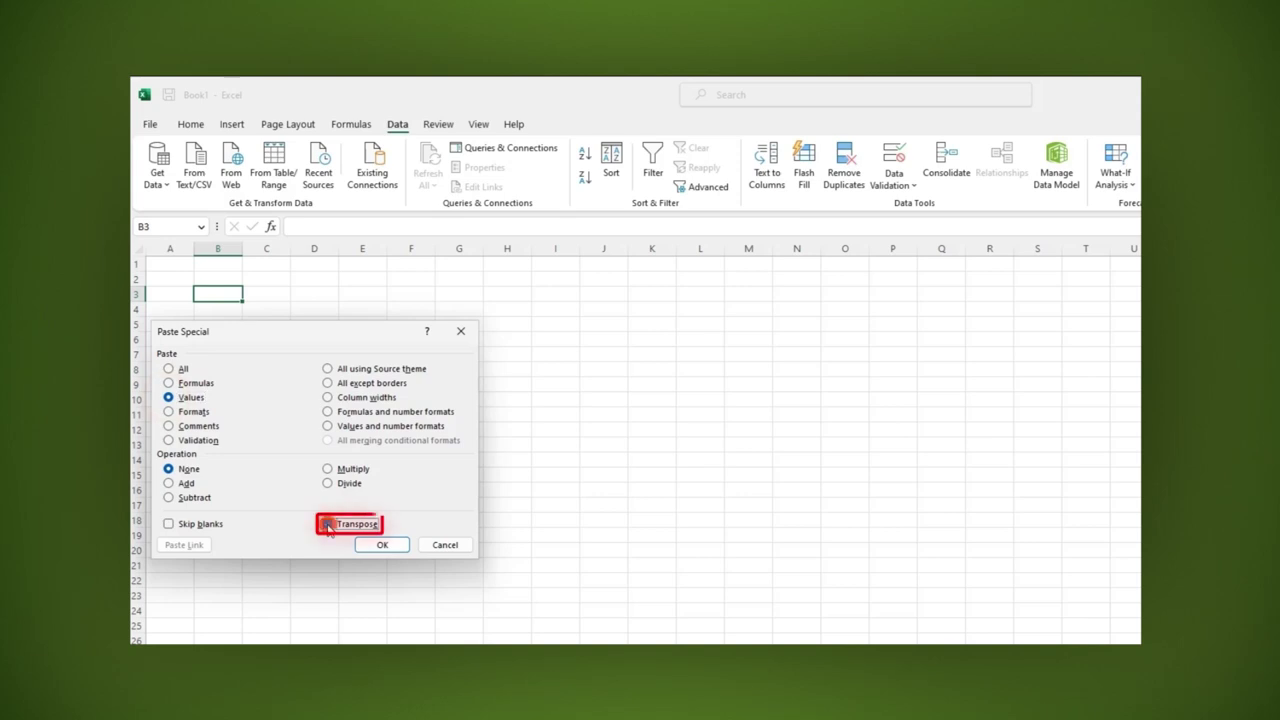
click(383, 545)
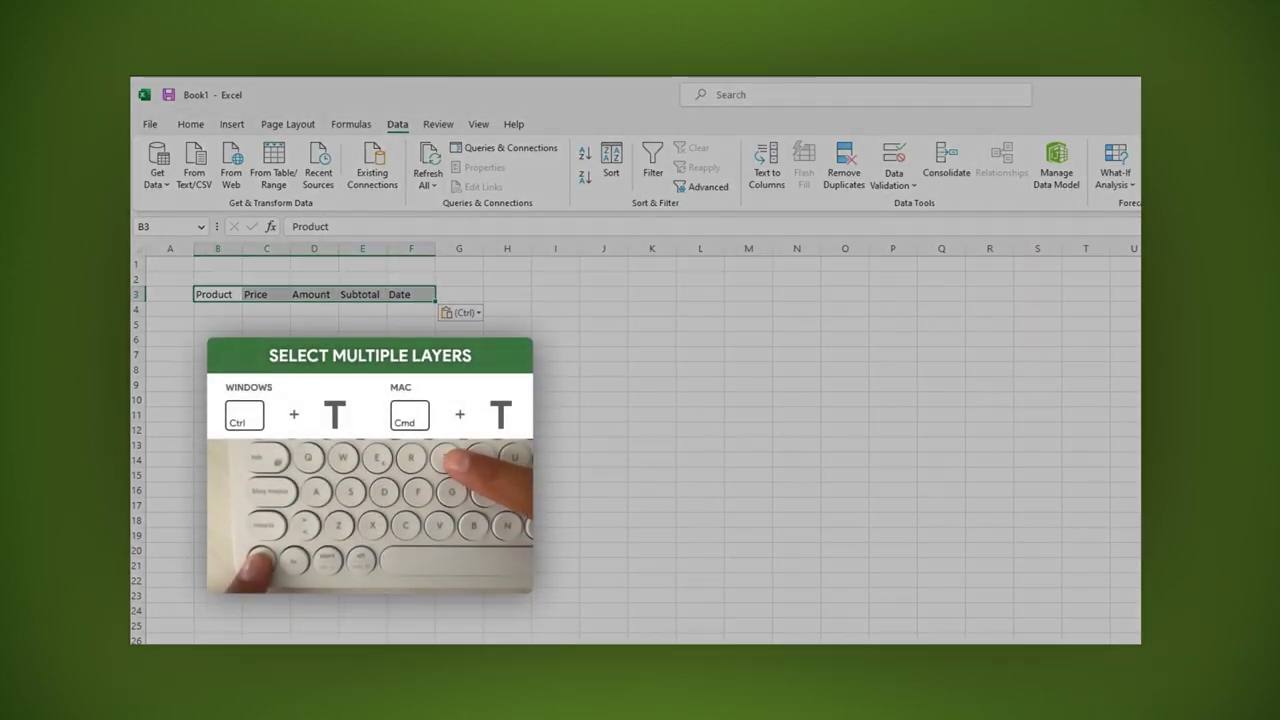
- Convert the label row B3:F3 into a table that uses the labels as its headers
key(ctrl+t)
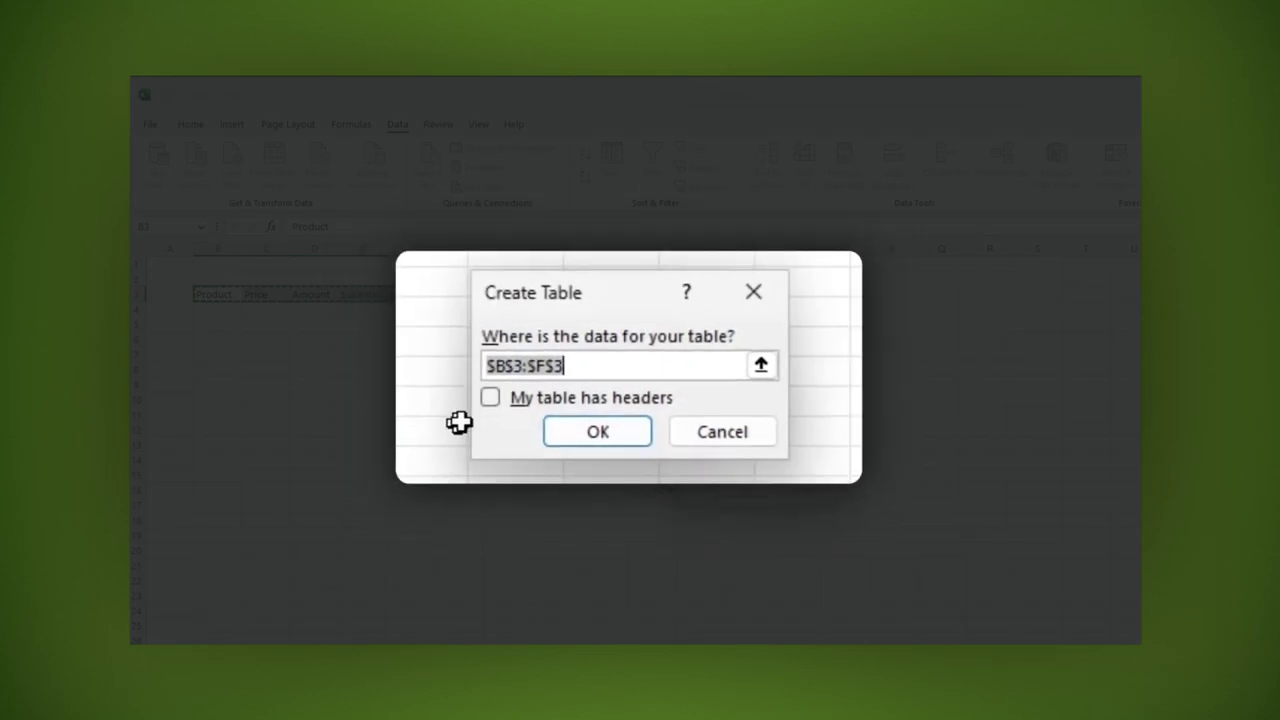
click(489, 399)
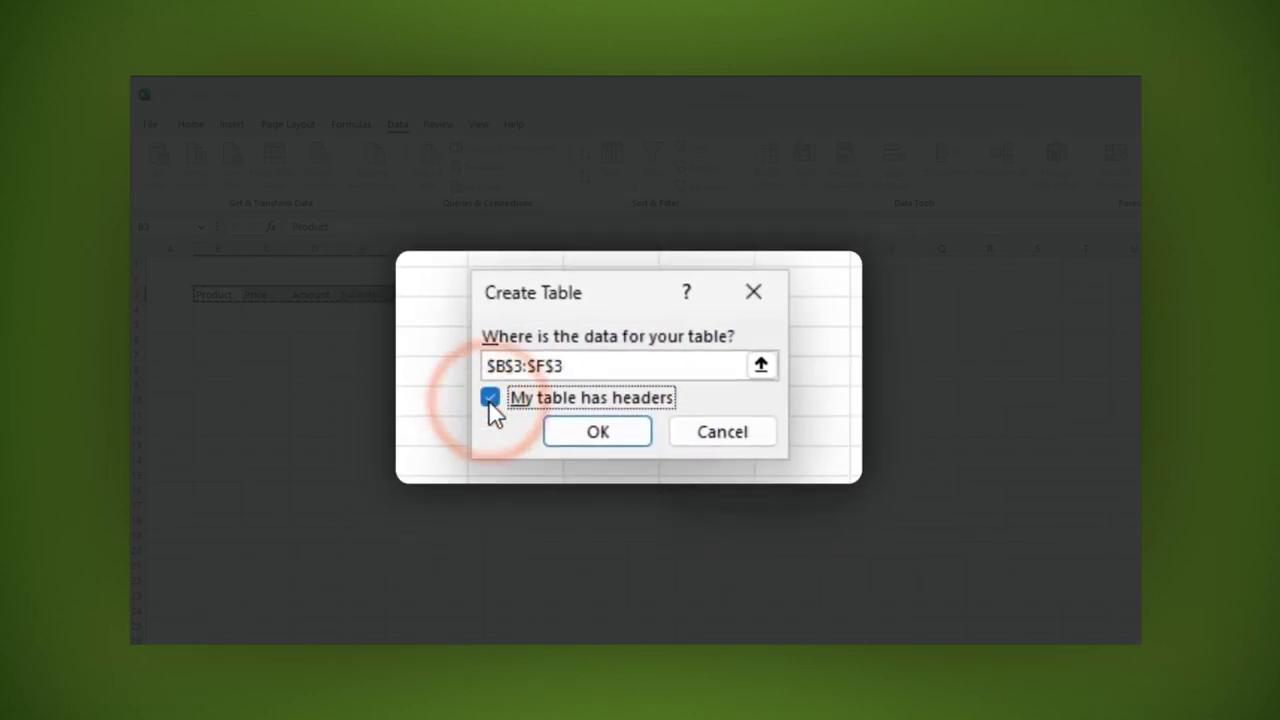
click(582, 432)
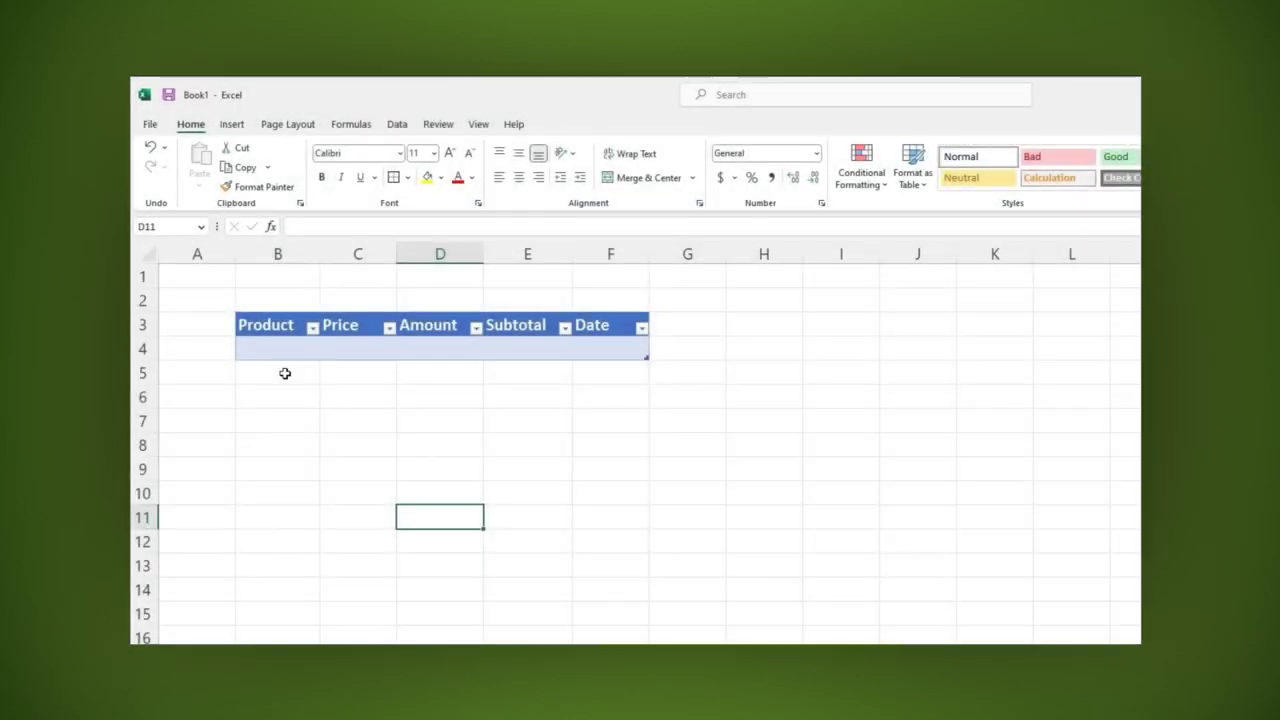
- Enter the label "Subtotal" in cell B5, below the table's Product column
click(285, 373)
text(Subto)
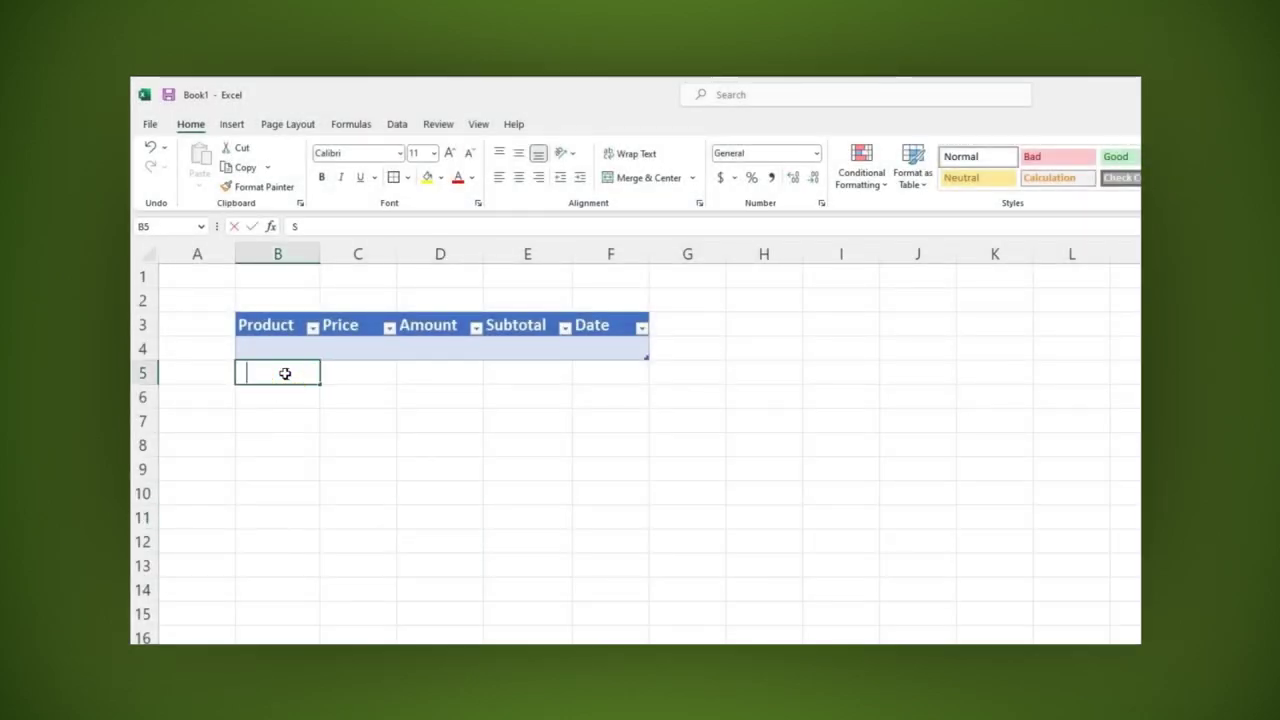
text(tal)
- Enter the formula =subtotal(9,Table1[Price]) in cell C5 to sum the table's Price column
click(357, 368)
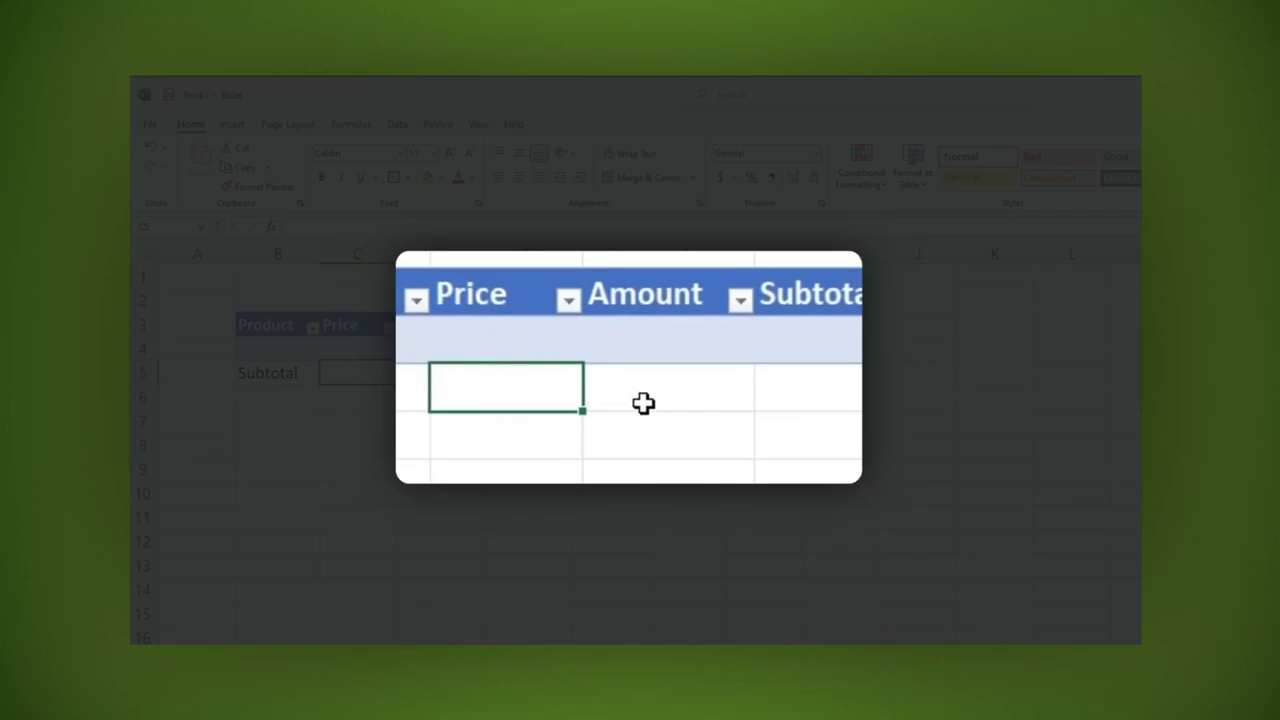
text(=subtotal)
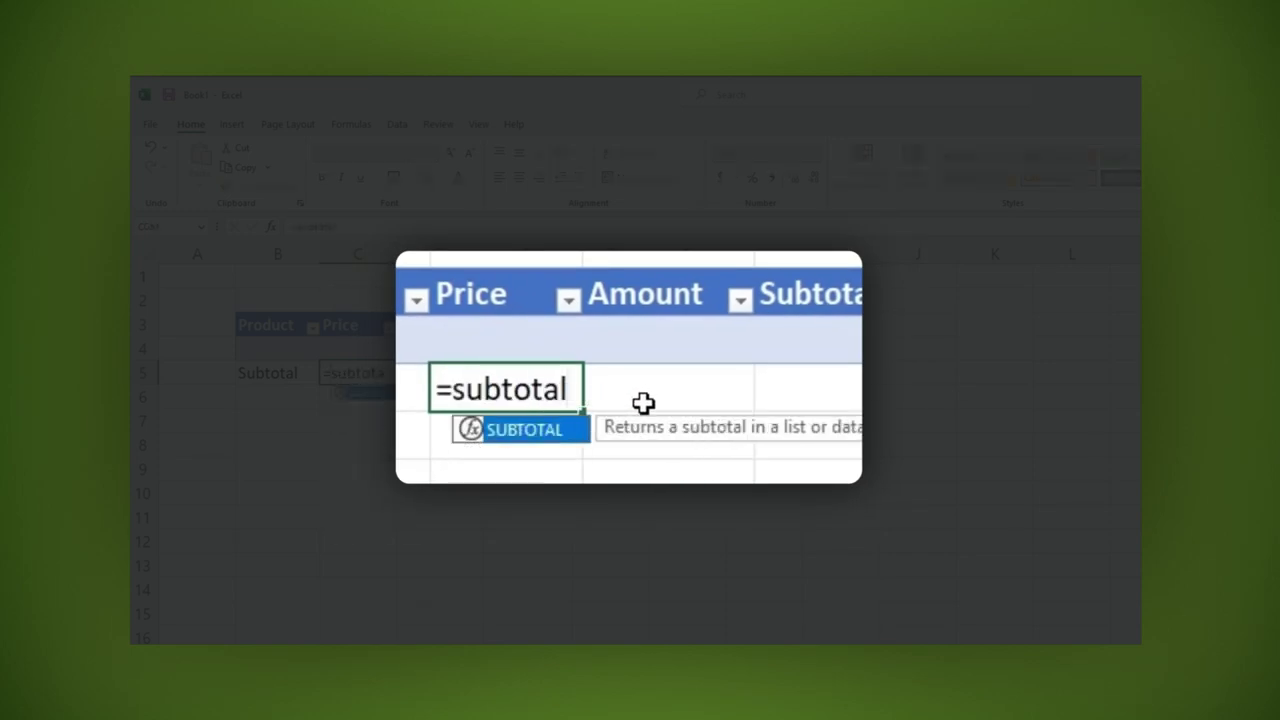
text(()
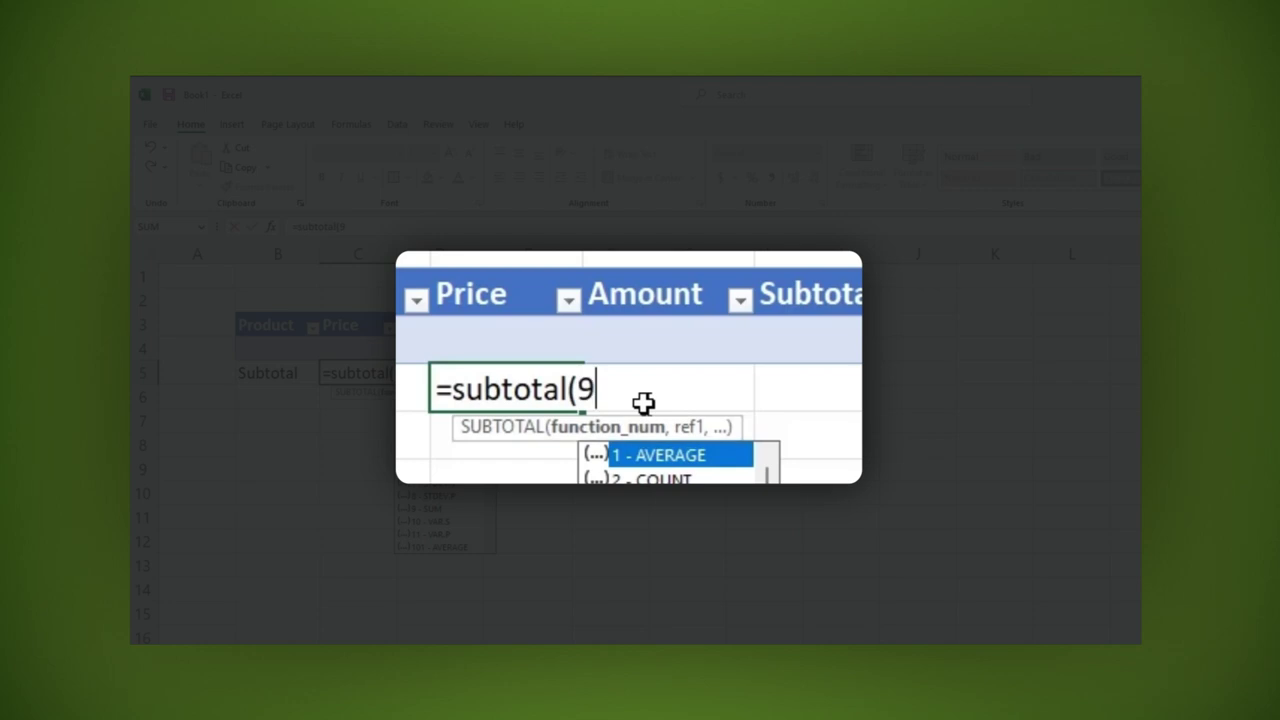
text(9,)
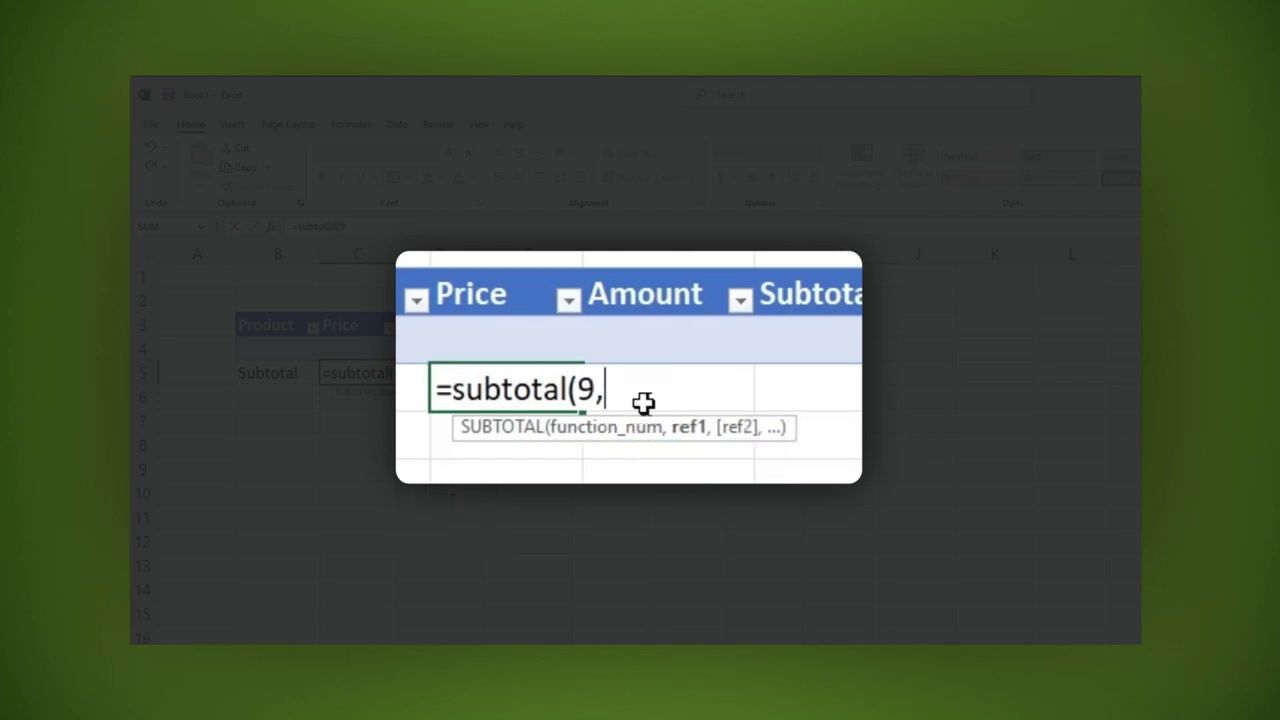
click(481, 332)
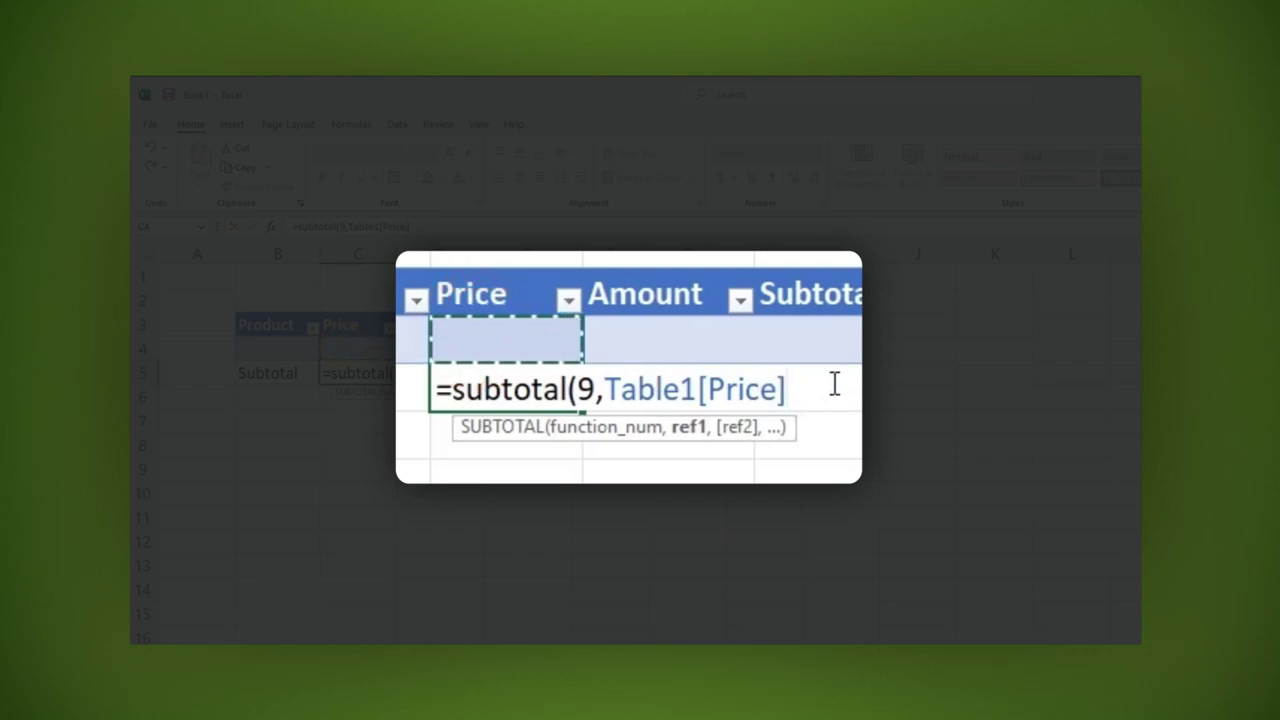
text())
key(Return)
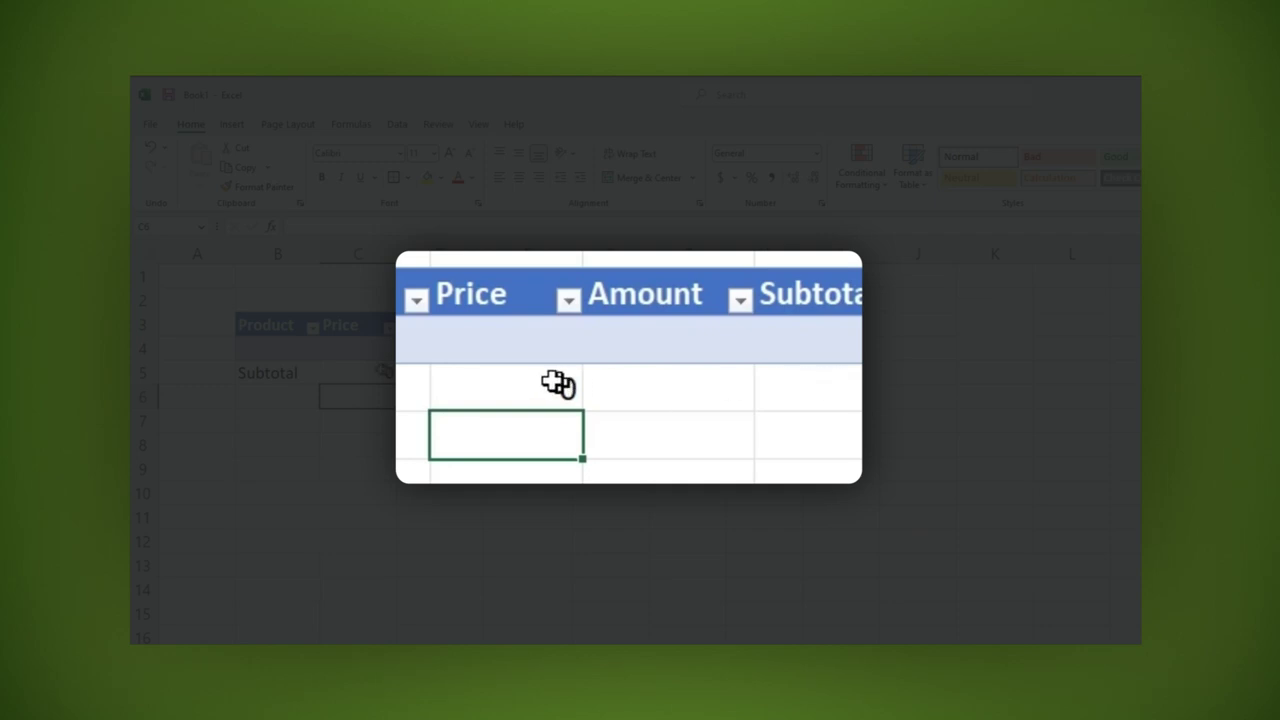
click(555, 382)
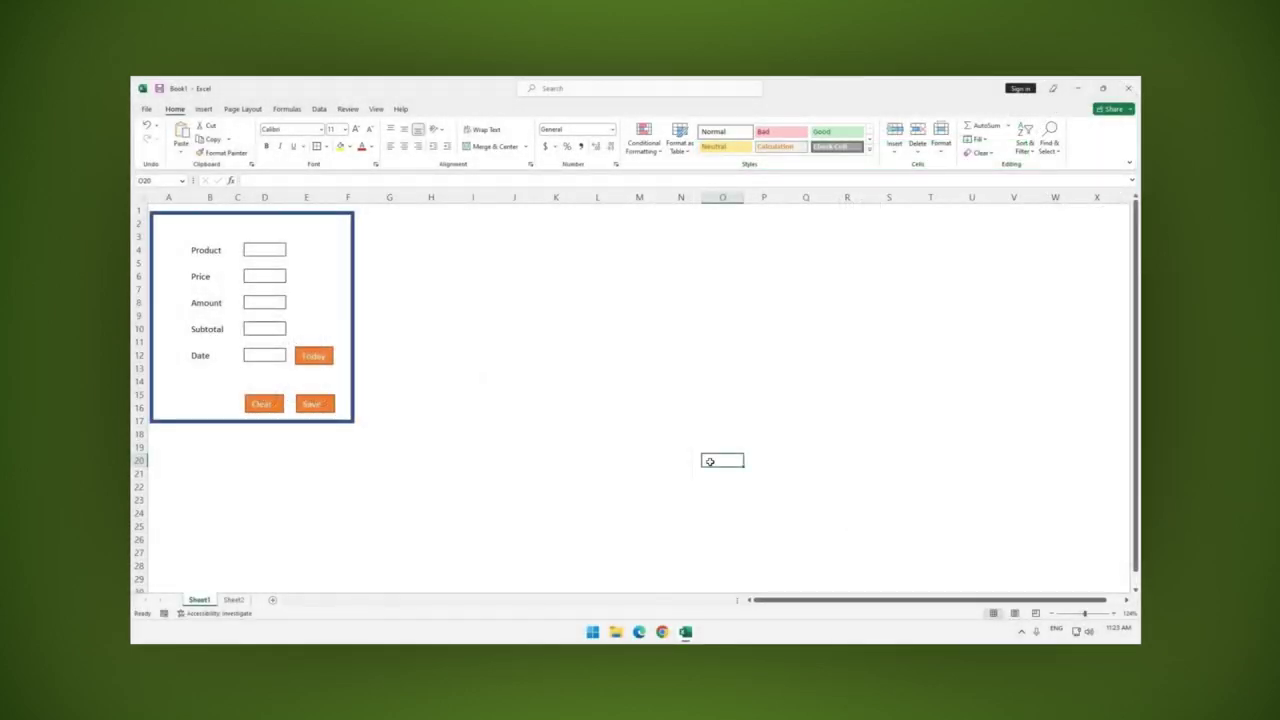
- Enable the Developer tab in the ribbon customization options
click(146, 108)
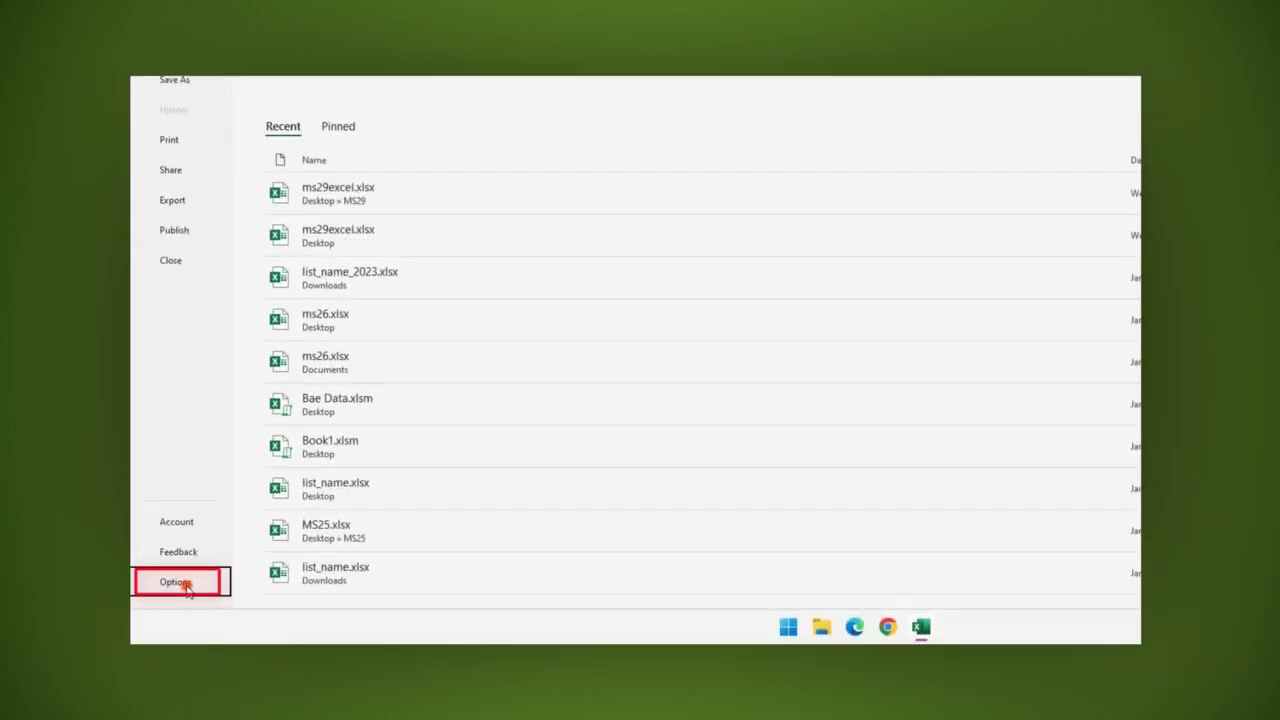
click(186, 588)
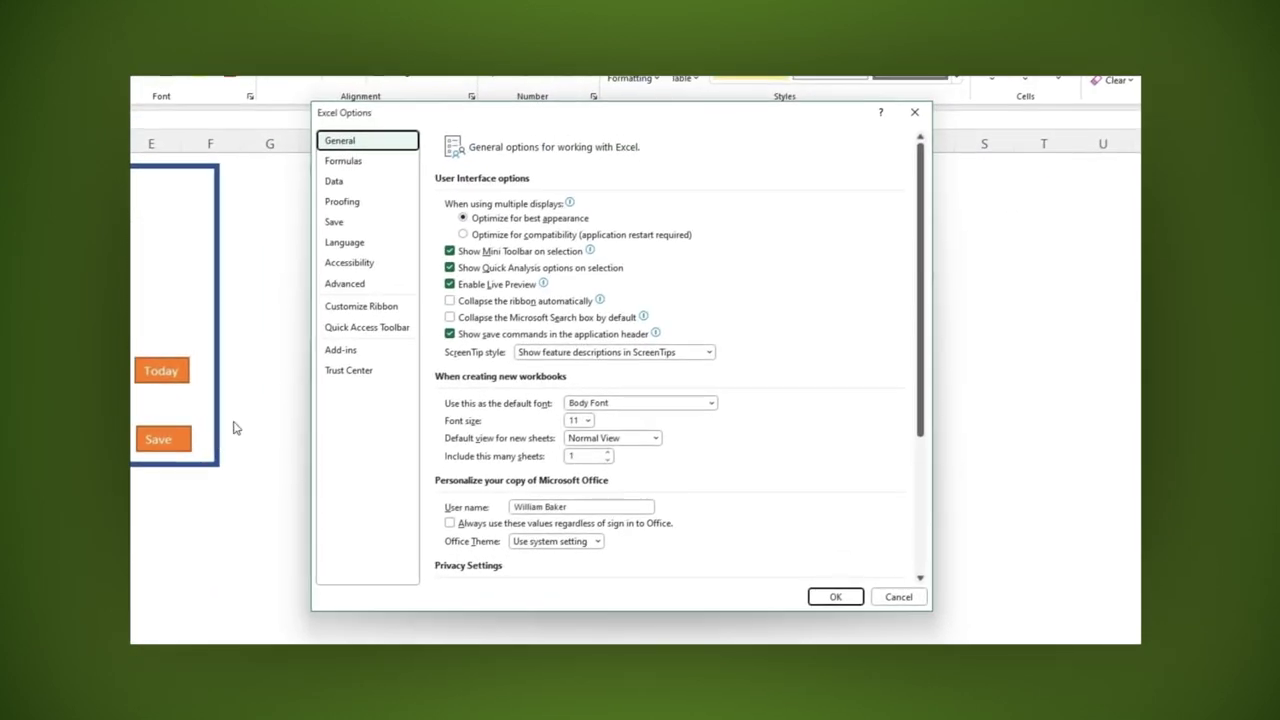
click(361, 306)
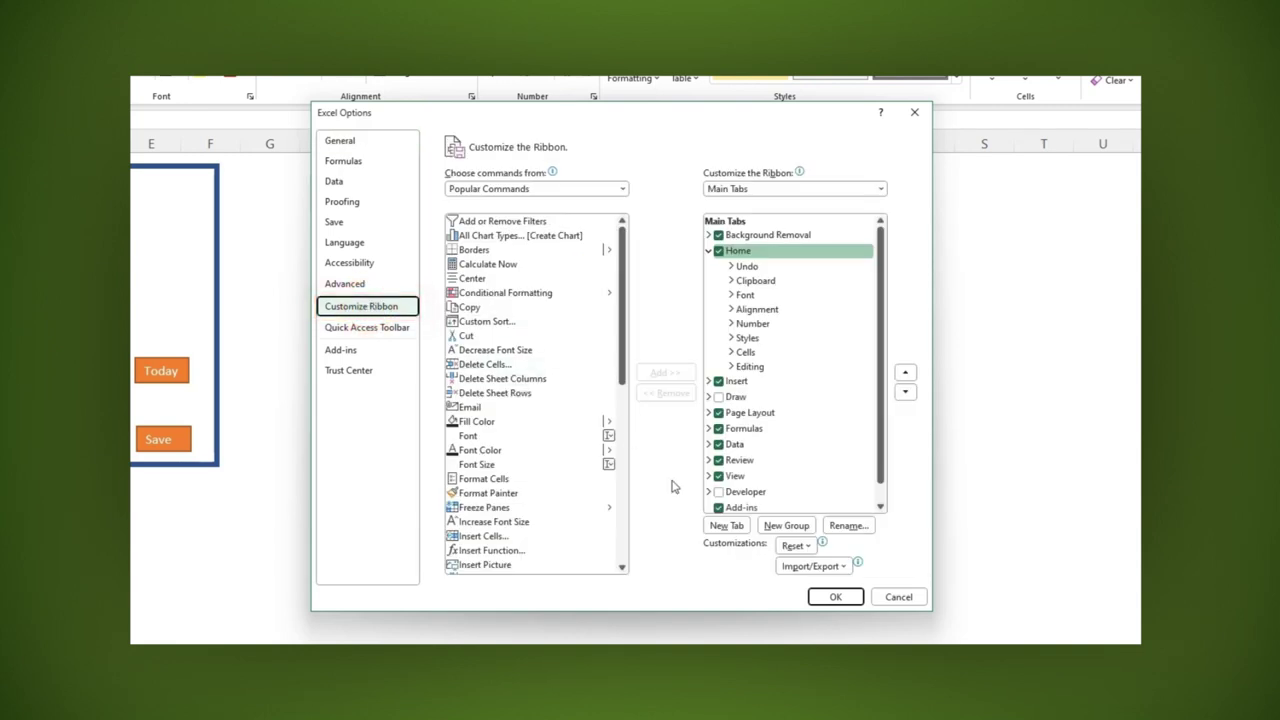
click(719, 492)
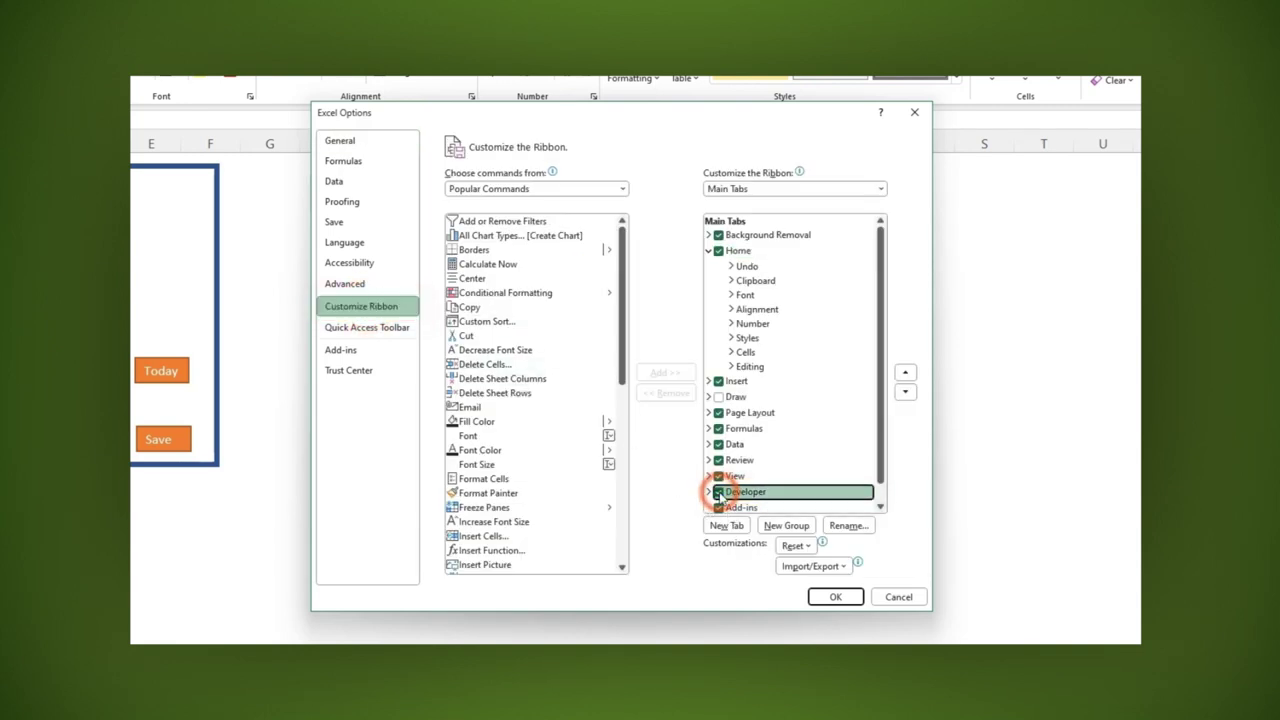
click(836, 598)
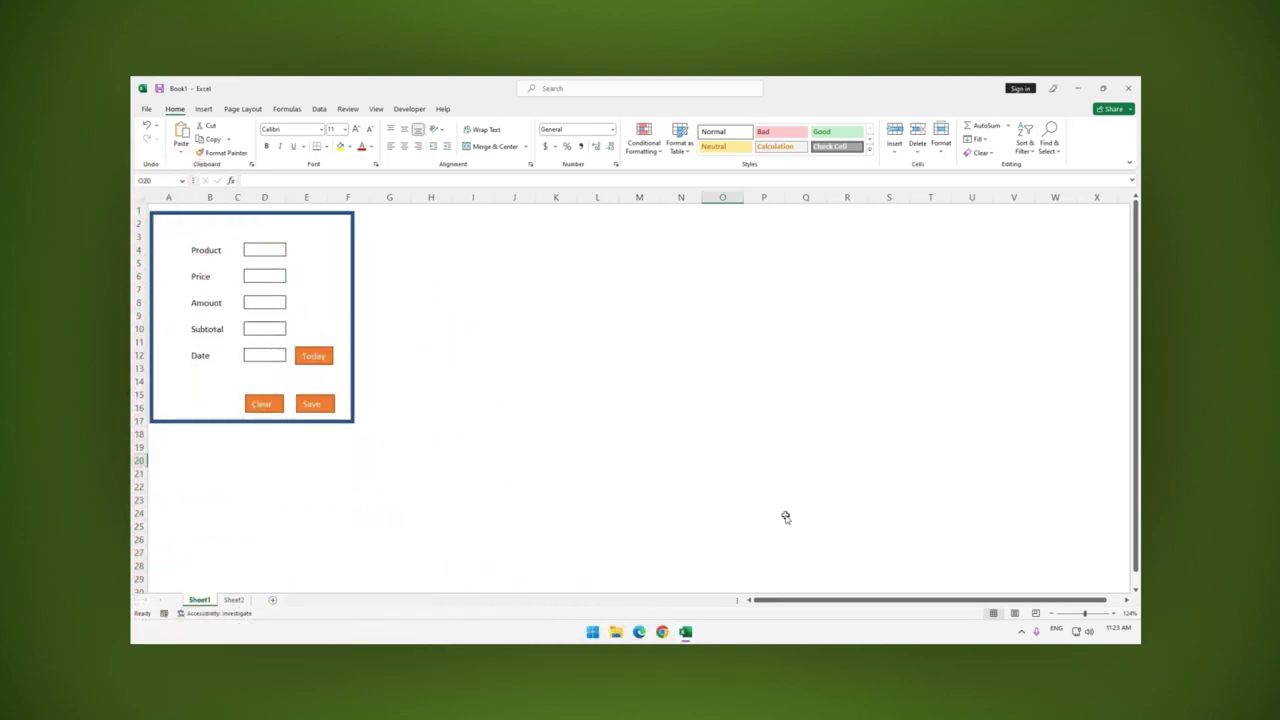
- Fill in the form on Sheet1 with product Ultra Glass, price 15 and amount 1
click(264, 250)
text(Ultra Gla)
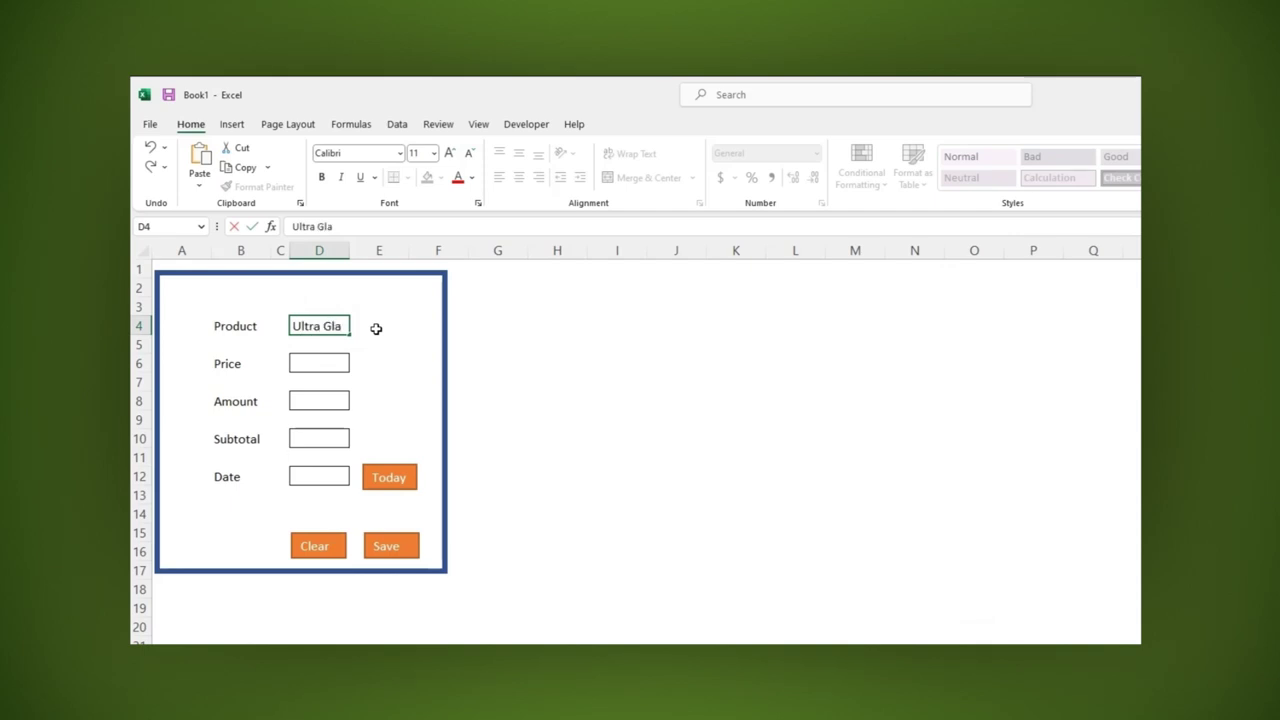
text(ss)
key(Return)
text(15)
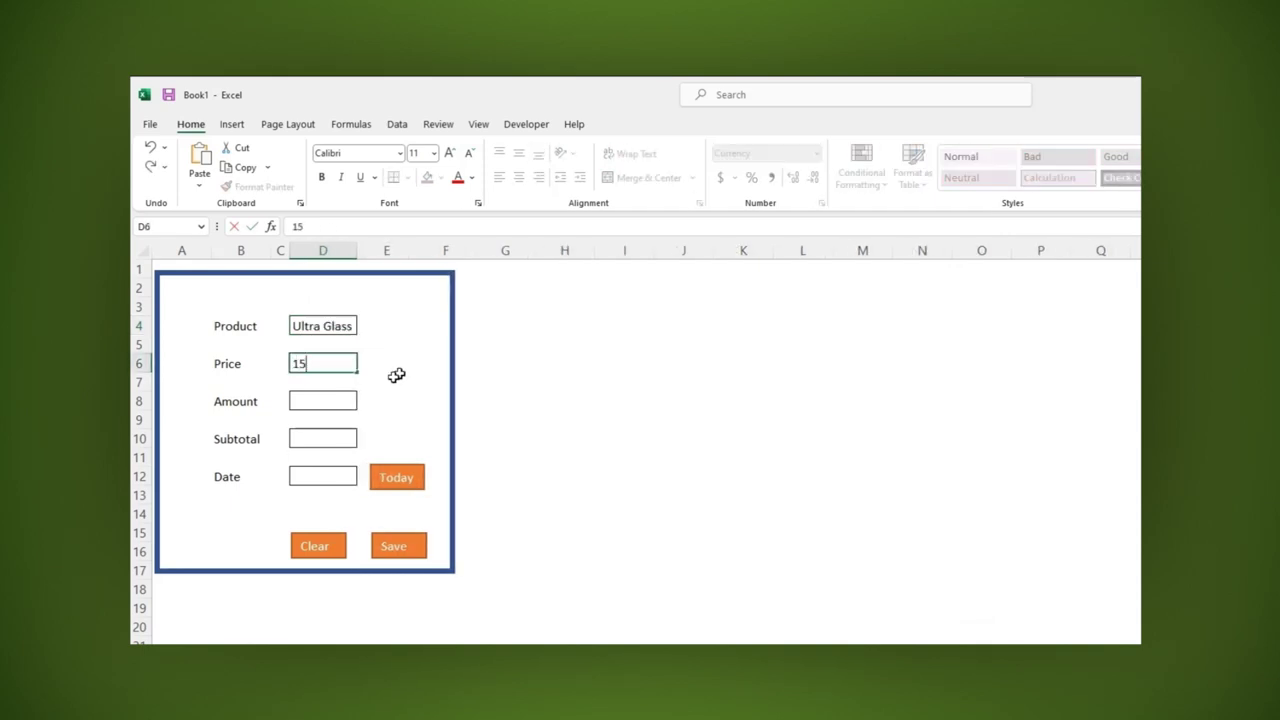
key(Return)
text(1)
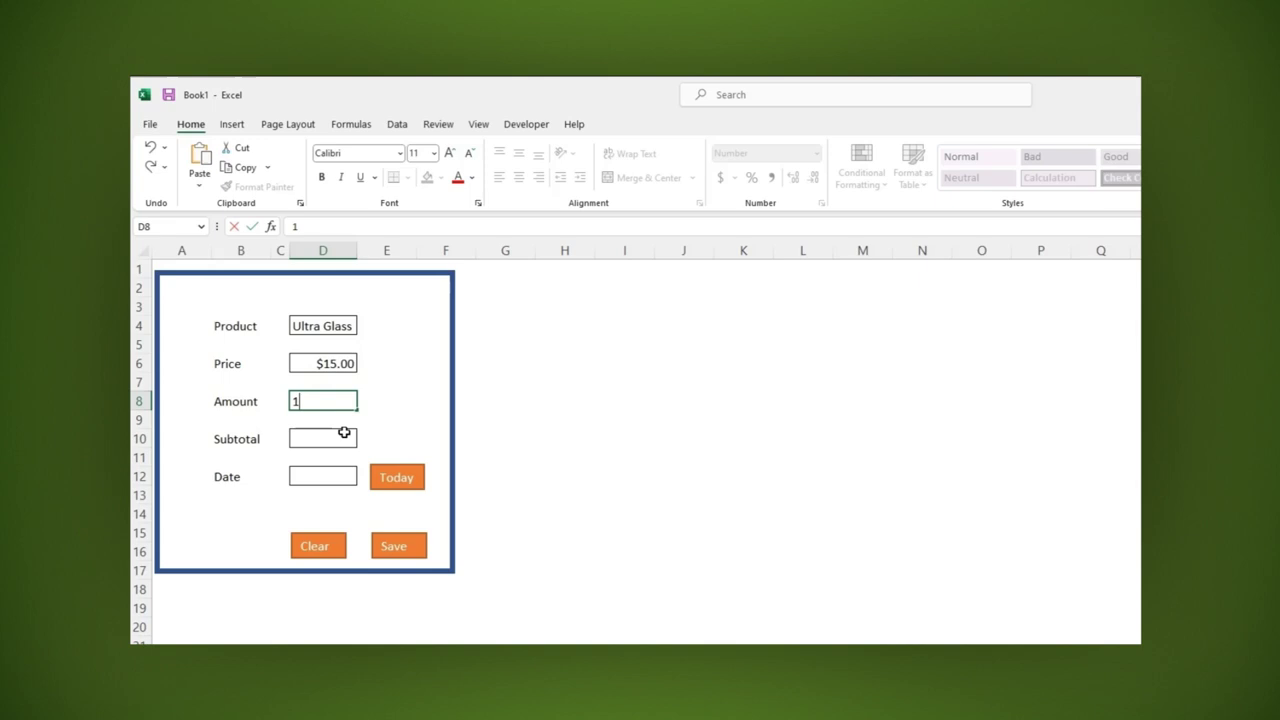
- Enter the formula =D6*D8 in the form's Subtotal field and the date 2/21/2023 in its Date field
click(344, 432)
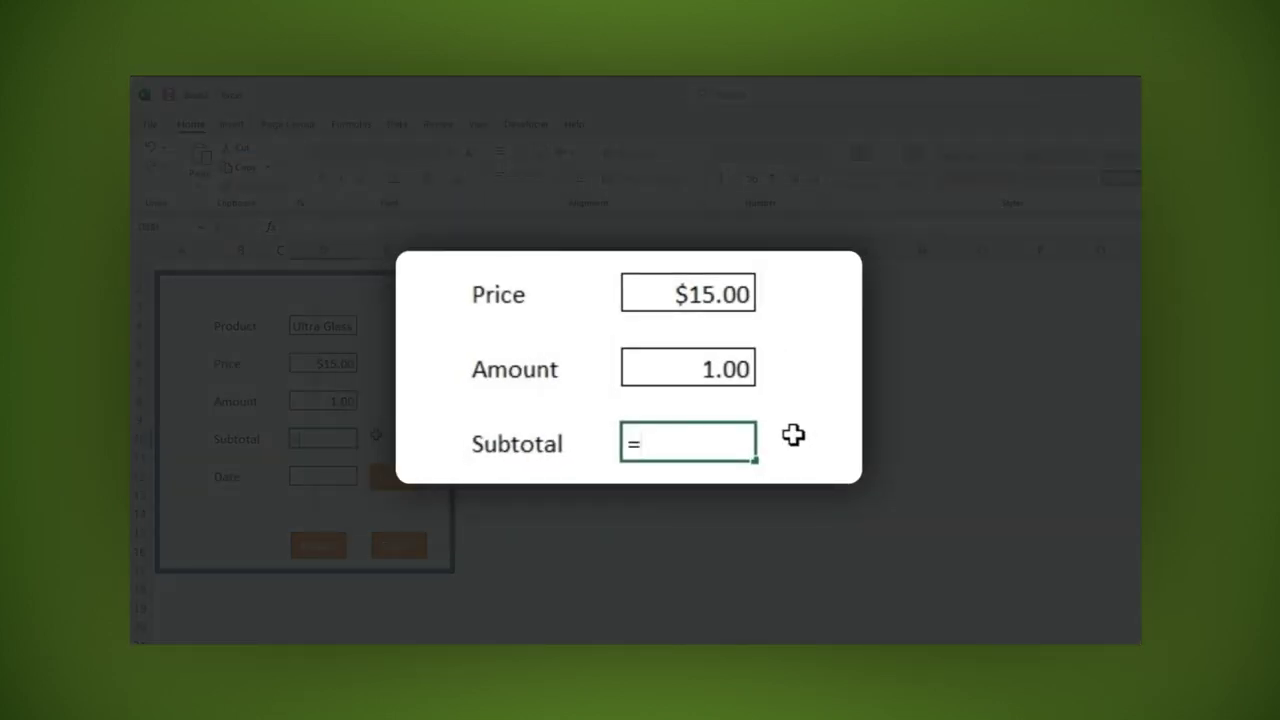
click(316, 365)
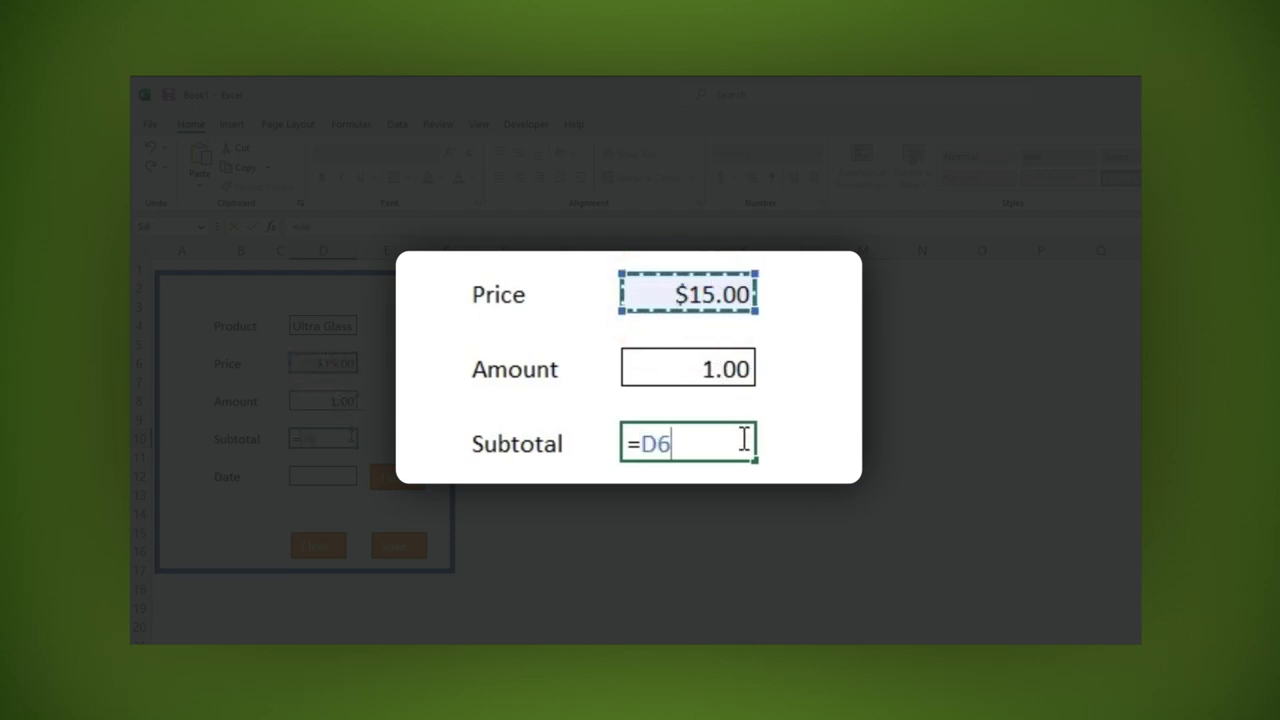
text(*)
click(338, 403)
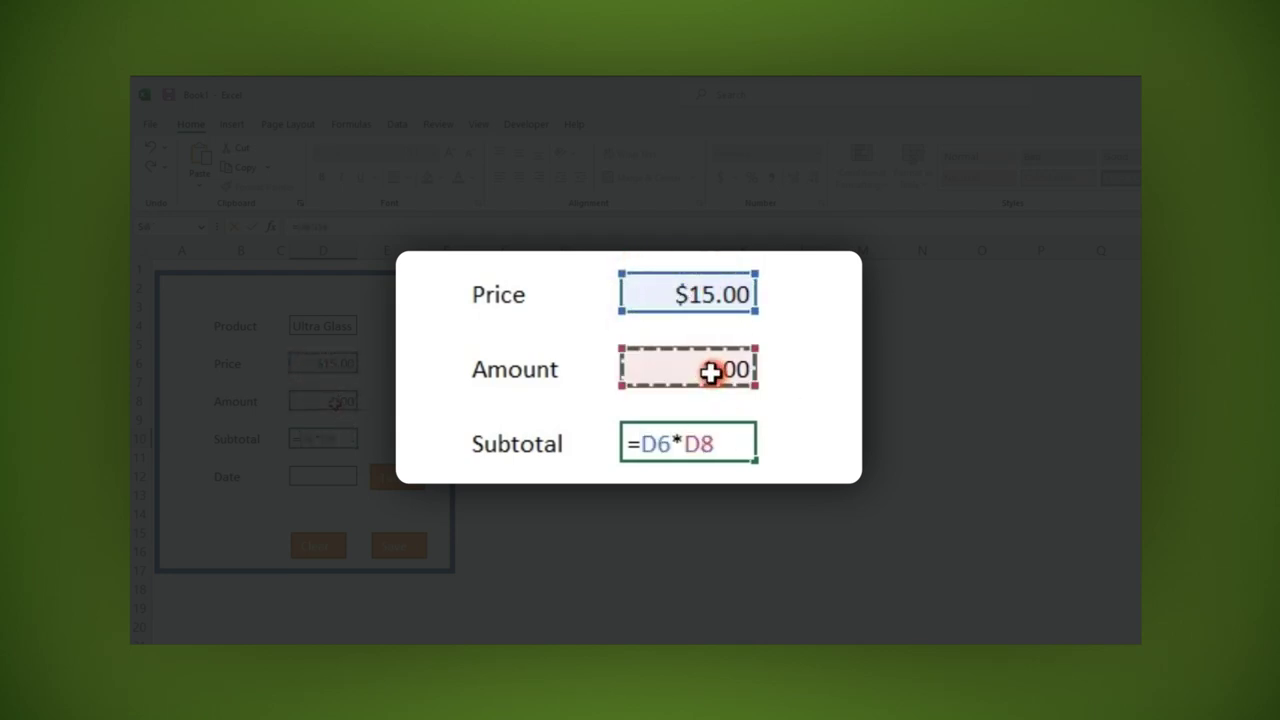
key(Return)
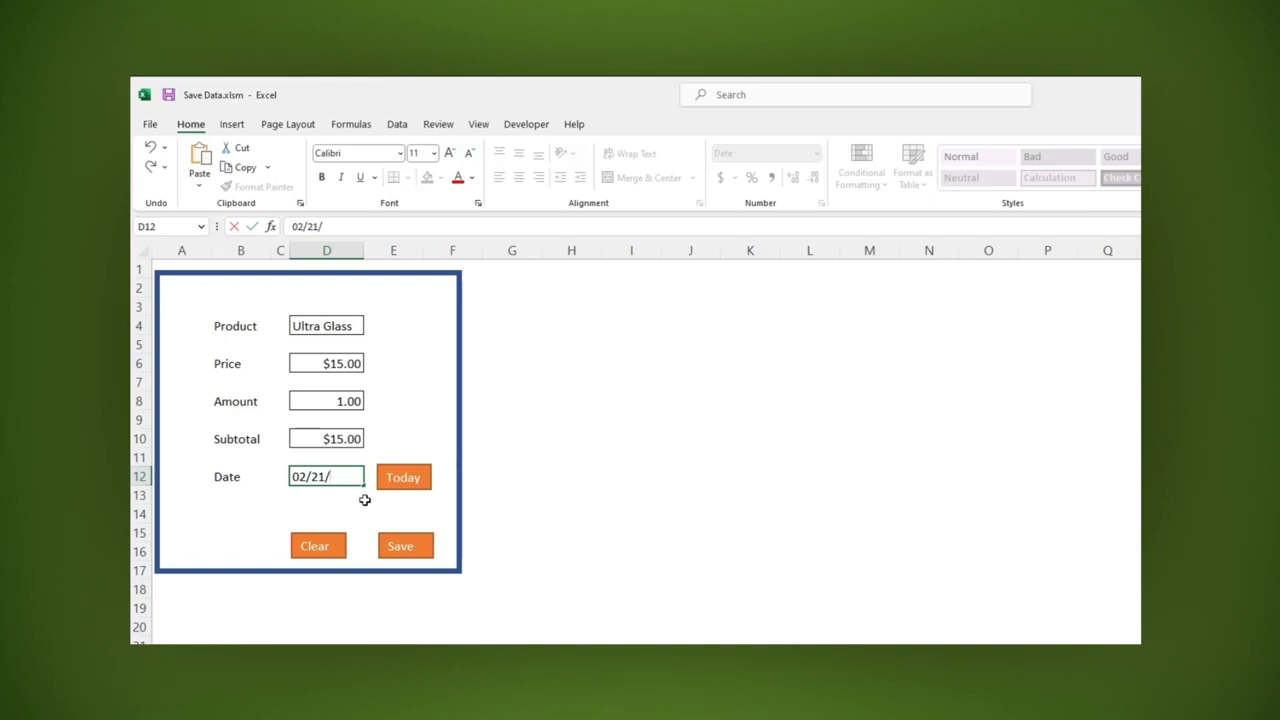
click(511, 514)
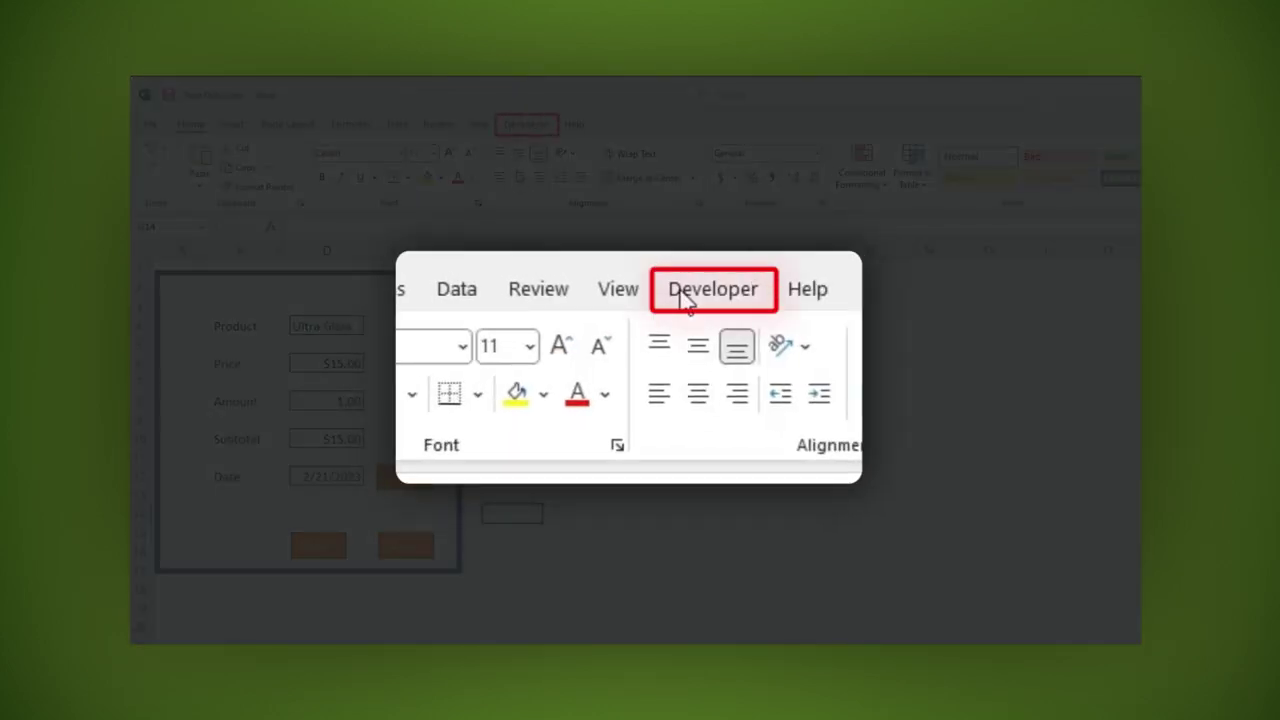
- Start recording a macro named Save, stored in This Workbook
click(685, 300)
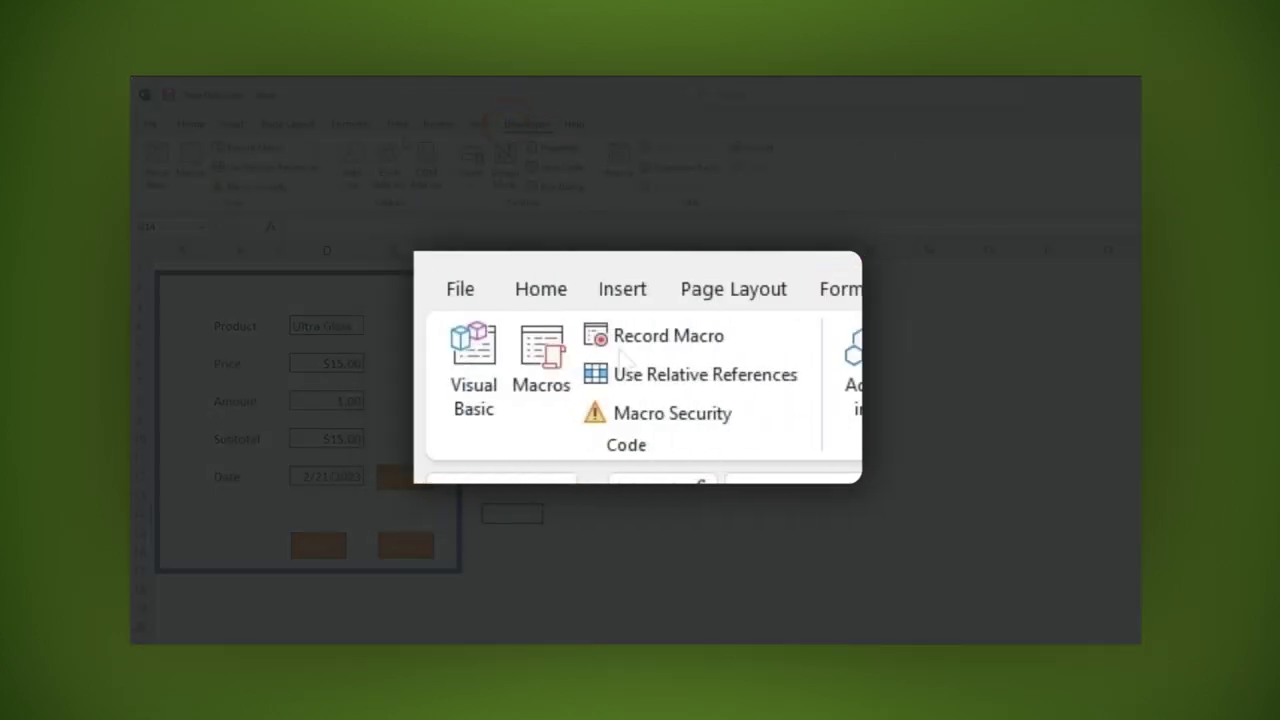
click(634, 345)
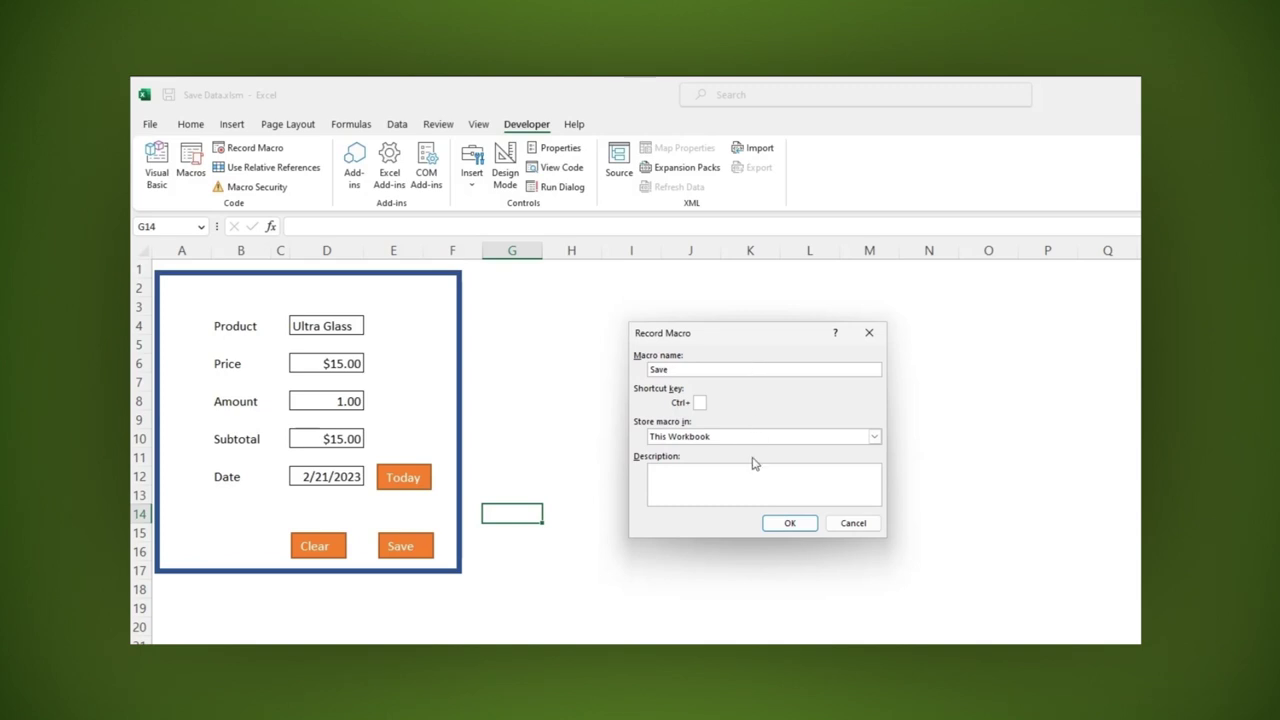
click(775, 524)
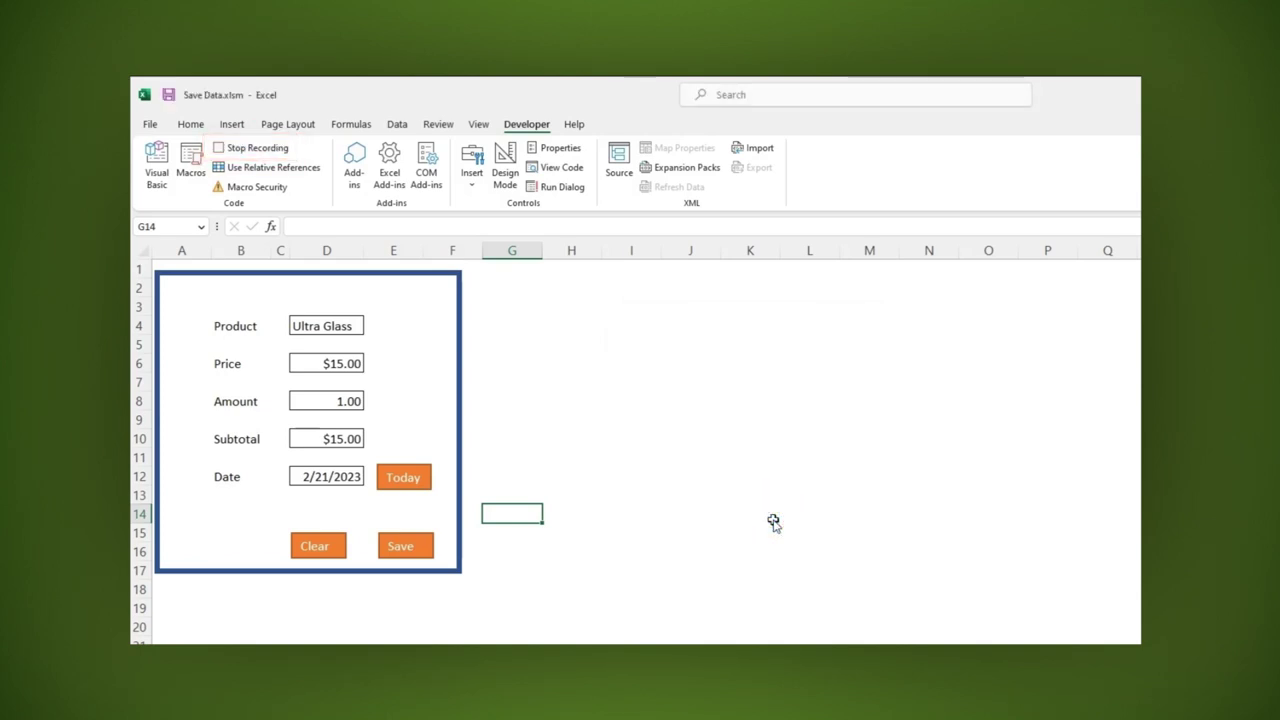
- Insert two blank rows at row 4 of Sheet2, directly below the table's header row
click(234, 599)
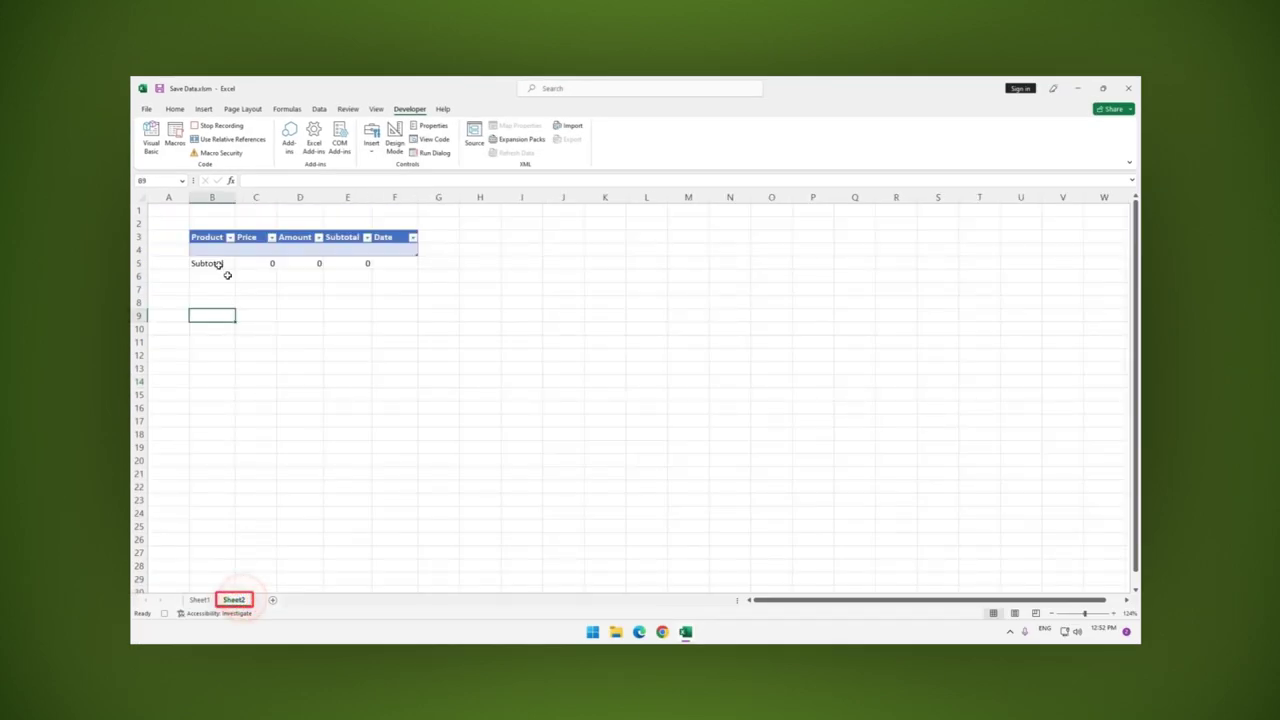
right_click(137, 248)
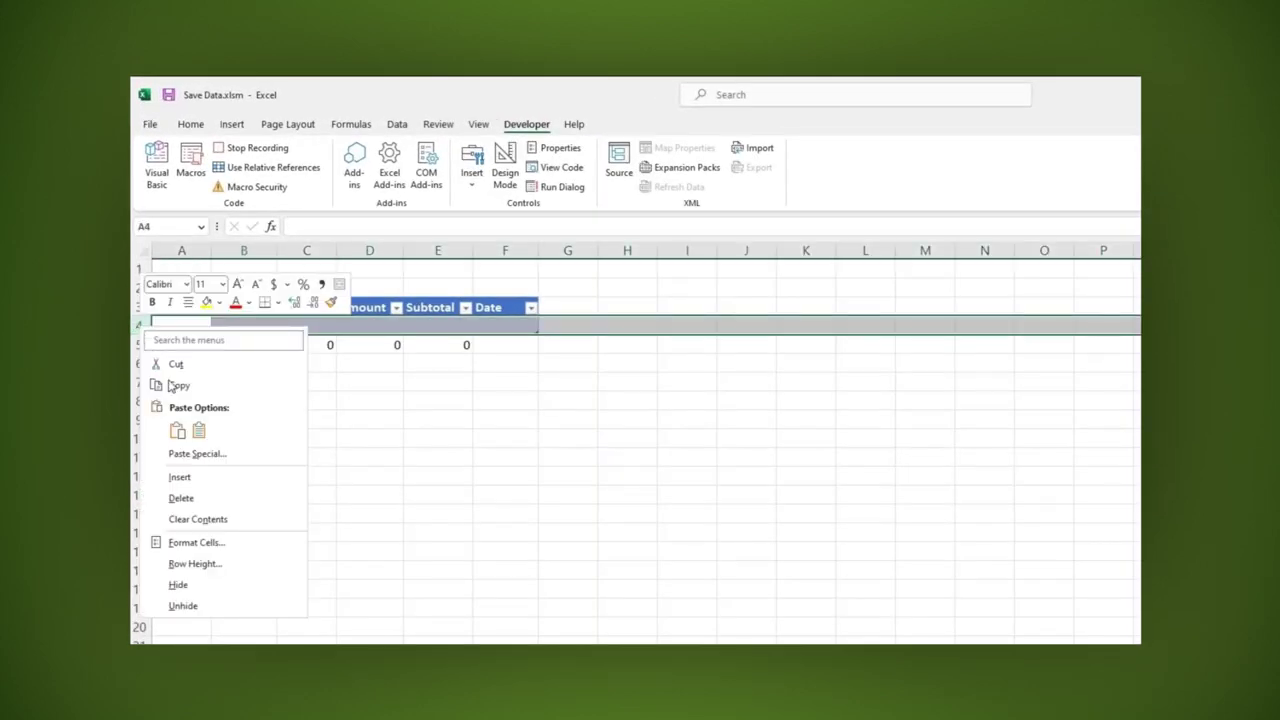
click(179, 477)
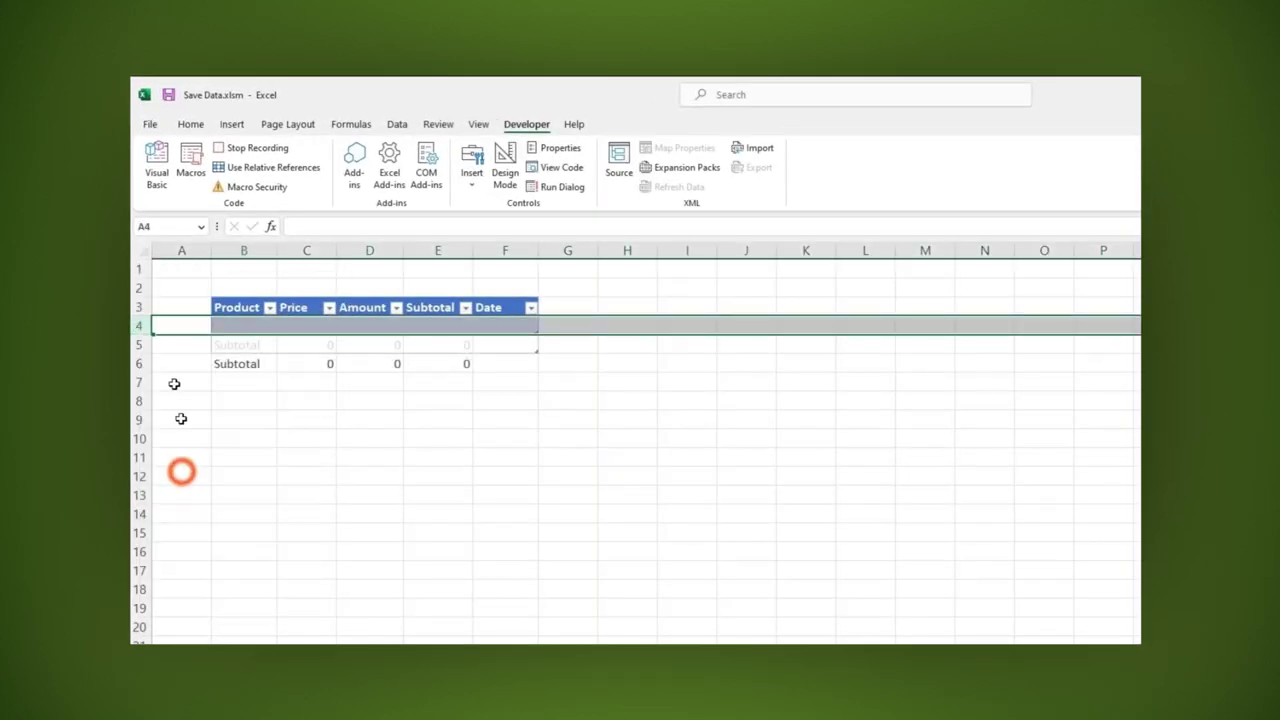
right_click(139, 325)
click(185, 476)
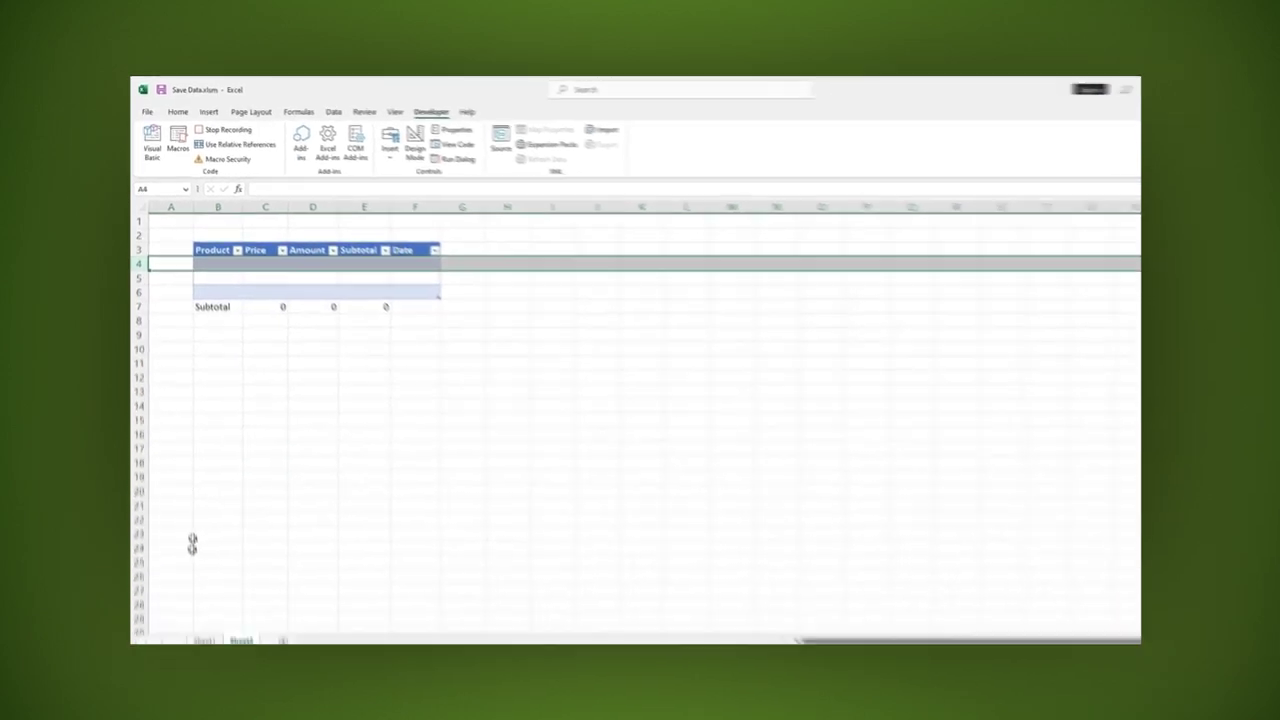
- Copy the five form values on Sheet1, from Product in D4 to Date in D12, as one multiple selection
click(199, 599)
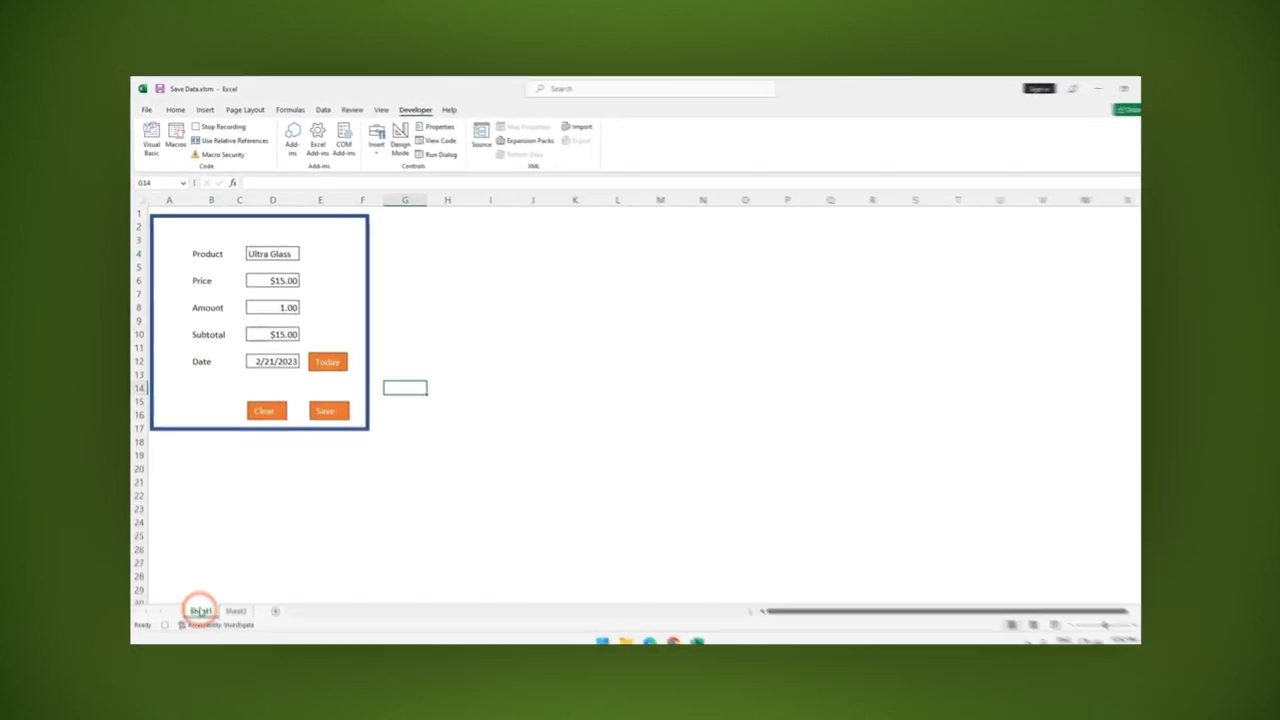
click(335, 360)
click(337, 400)
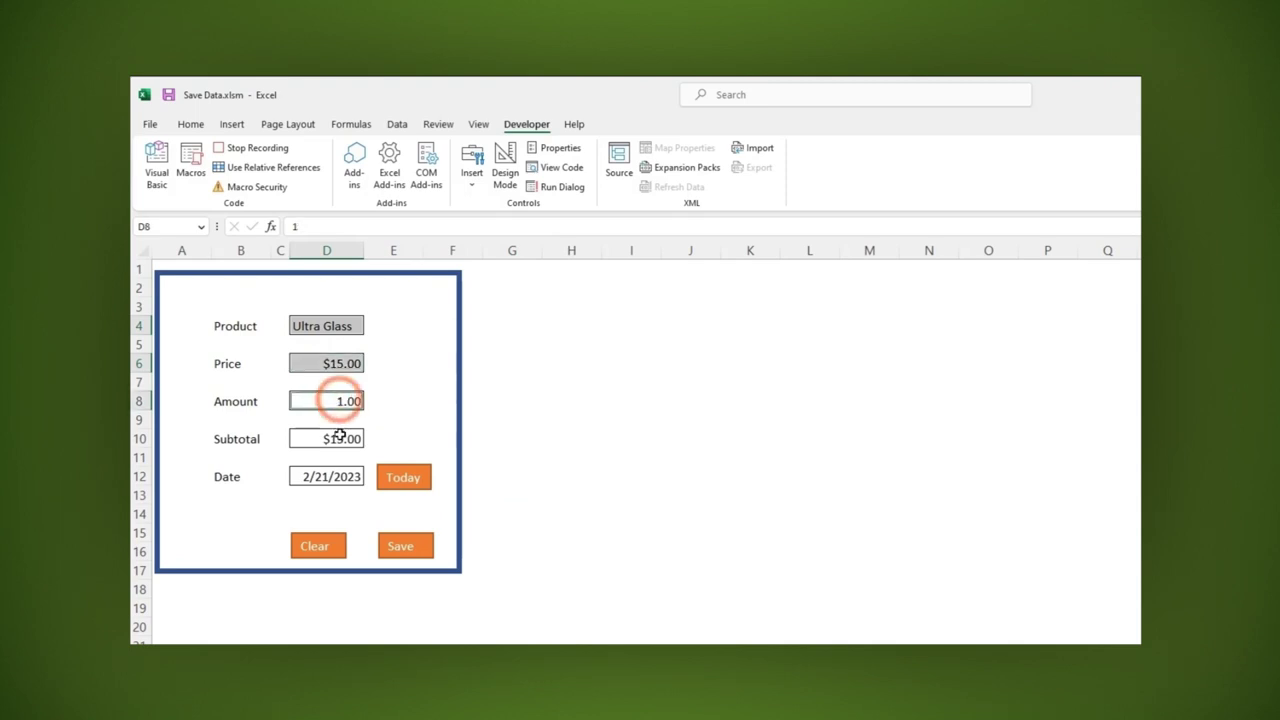
click(345, 438)
click(338, 478)
key(ctrl+c)
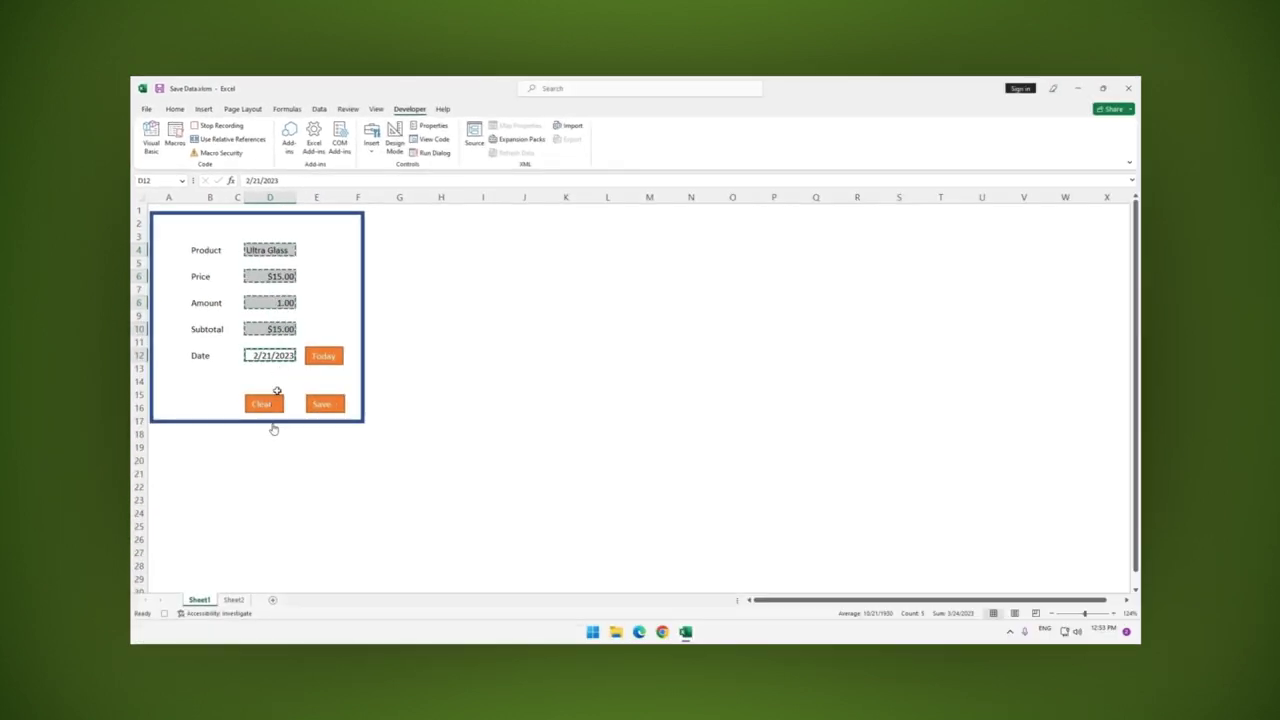
- Paste the copied form values at B4 on Sheet2 as values only, transposed into a row
click(230, 600)
click(222, 289)
right_click(214, 247)
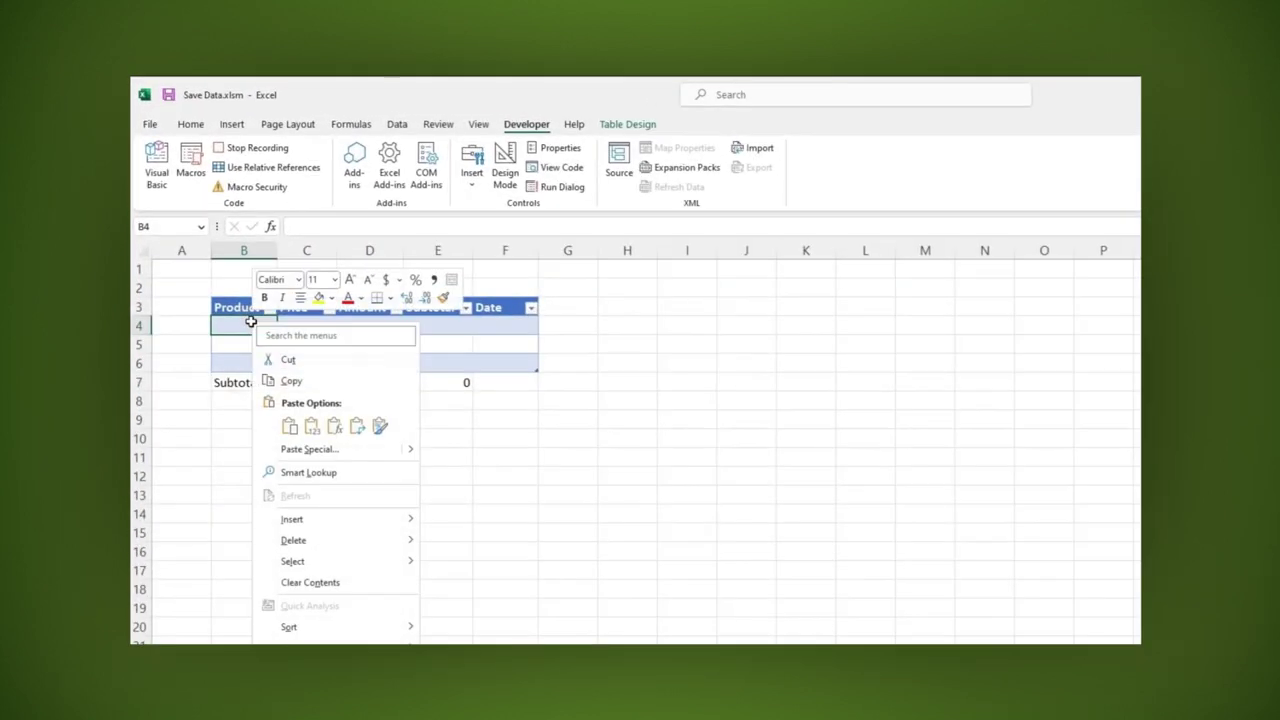
click(299, 452)
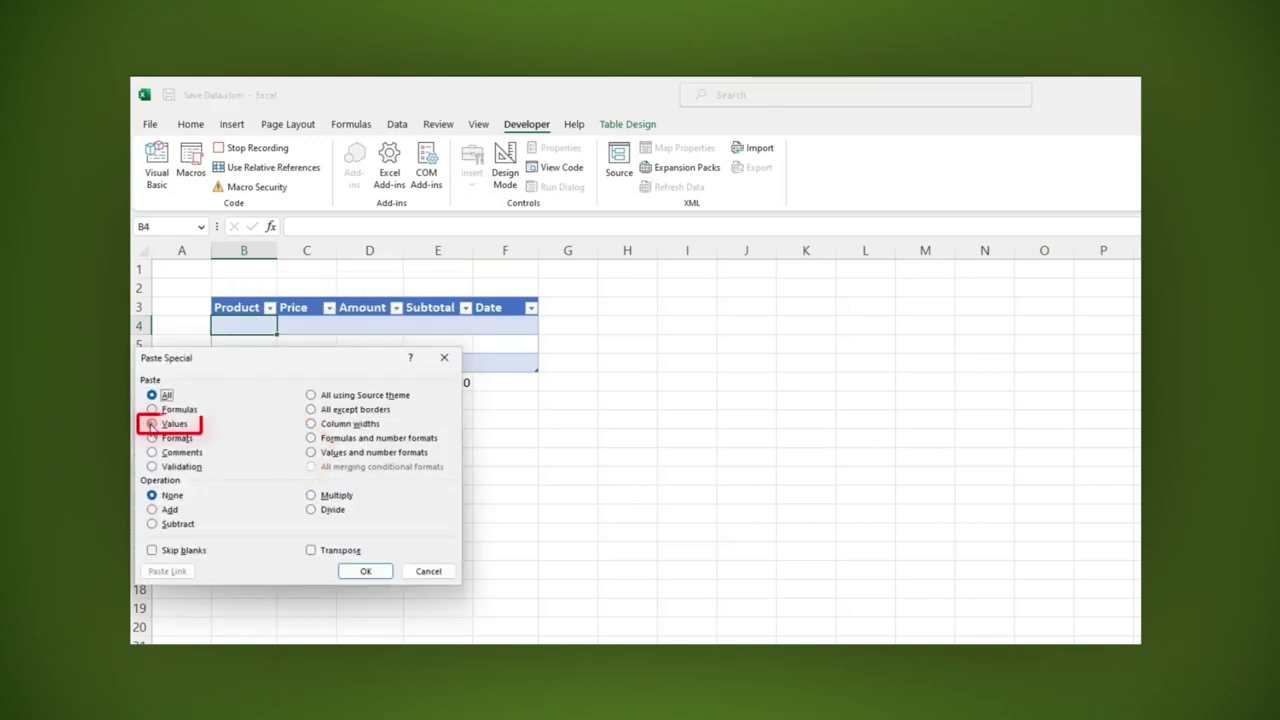
click(310, 550)
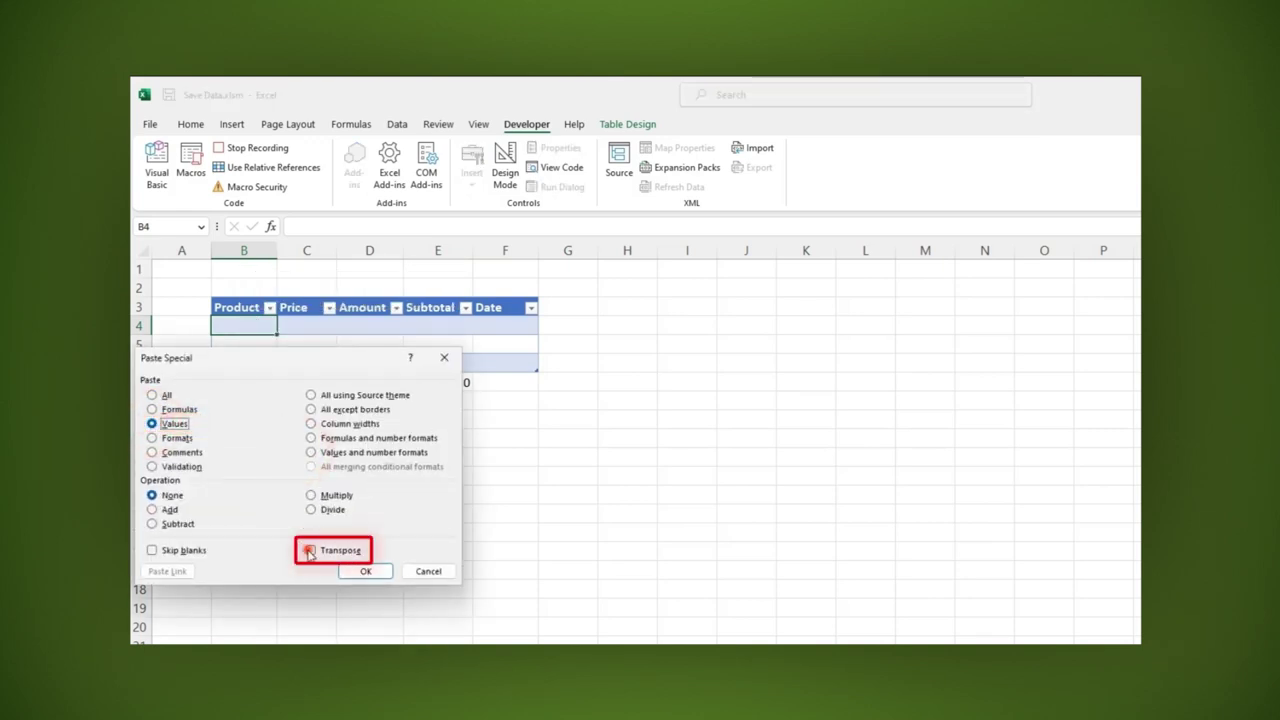
click(357, 571)
- Format the Price and Subtotal cells in row 4 as Currency with two decimal places and the $ symbol
right_click(310, 326)
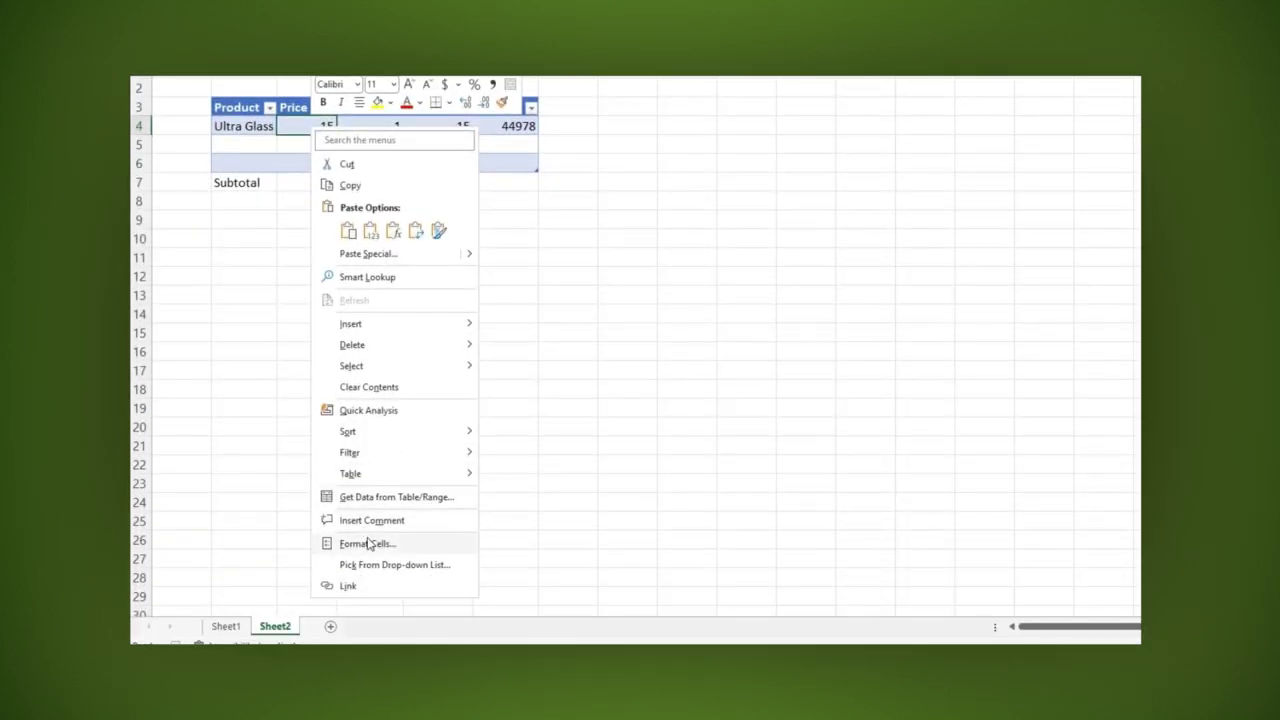
click(367, 544)
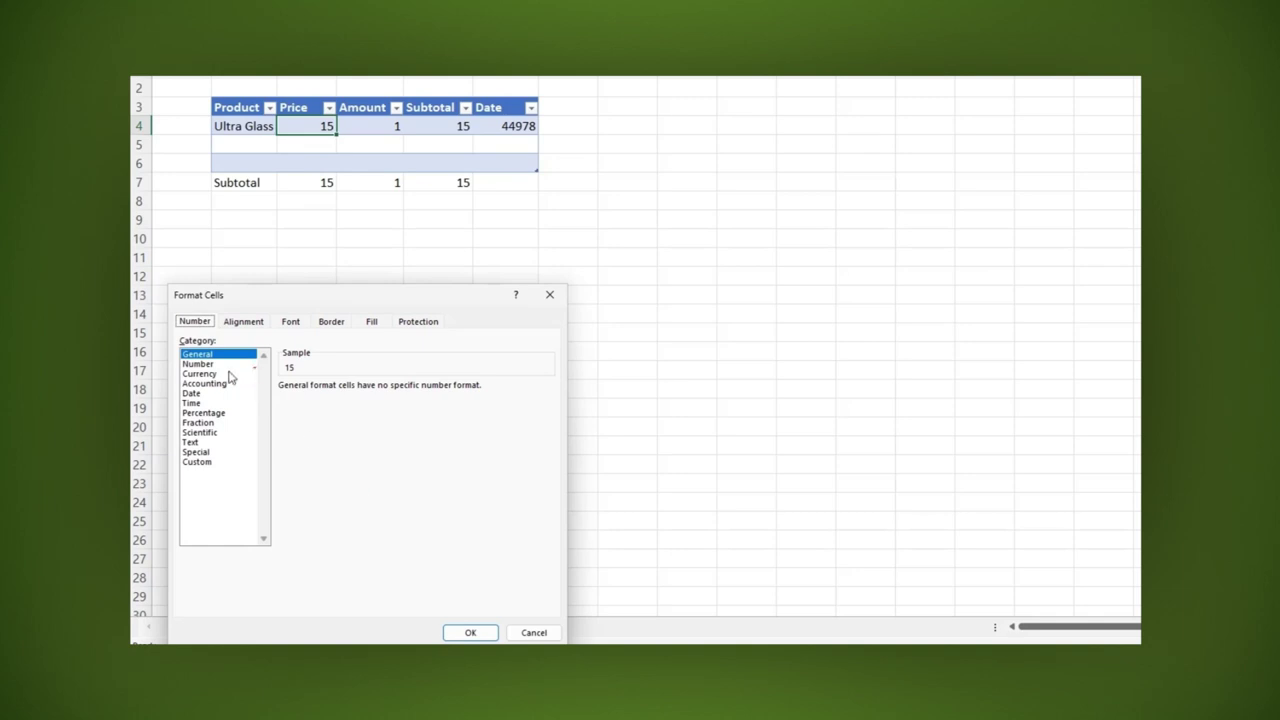
click(205, 374)
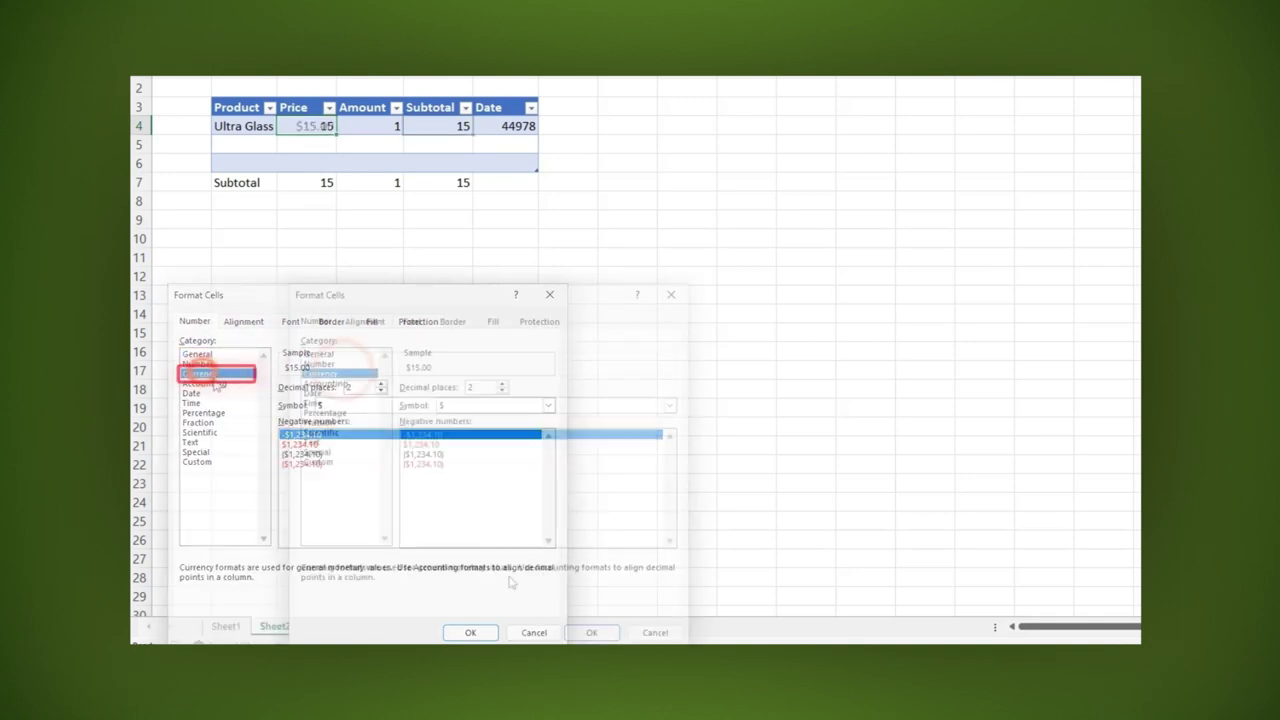
click(566, 628)
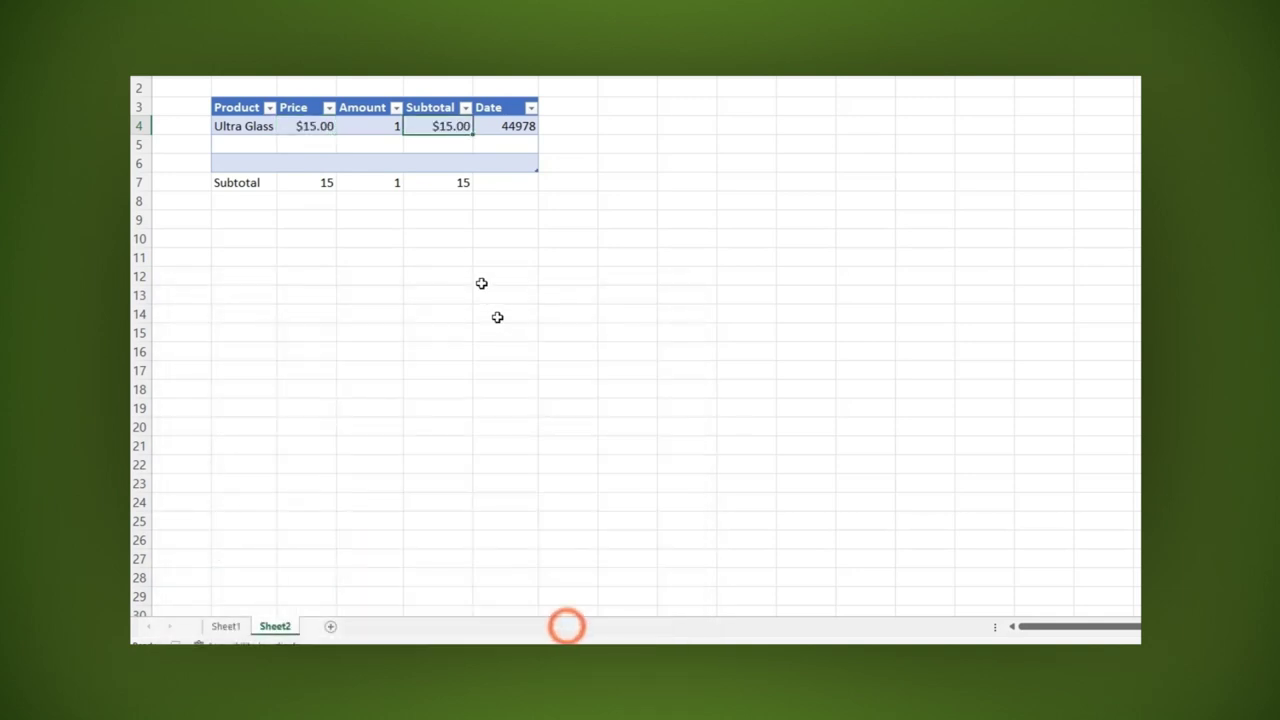
- Format the Amount cell in row 4 as Number with two decimal places
right_click(367, 126)
click(393, 535)
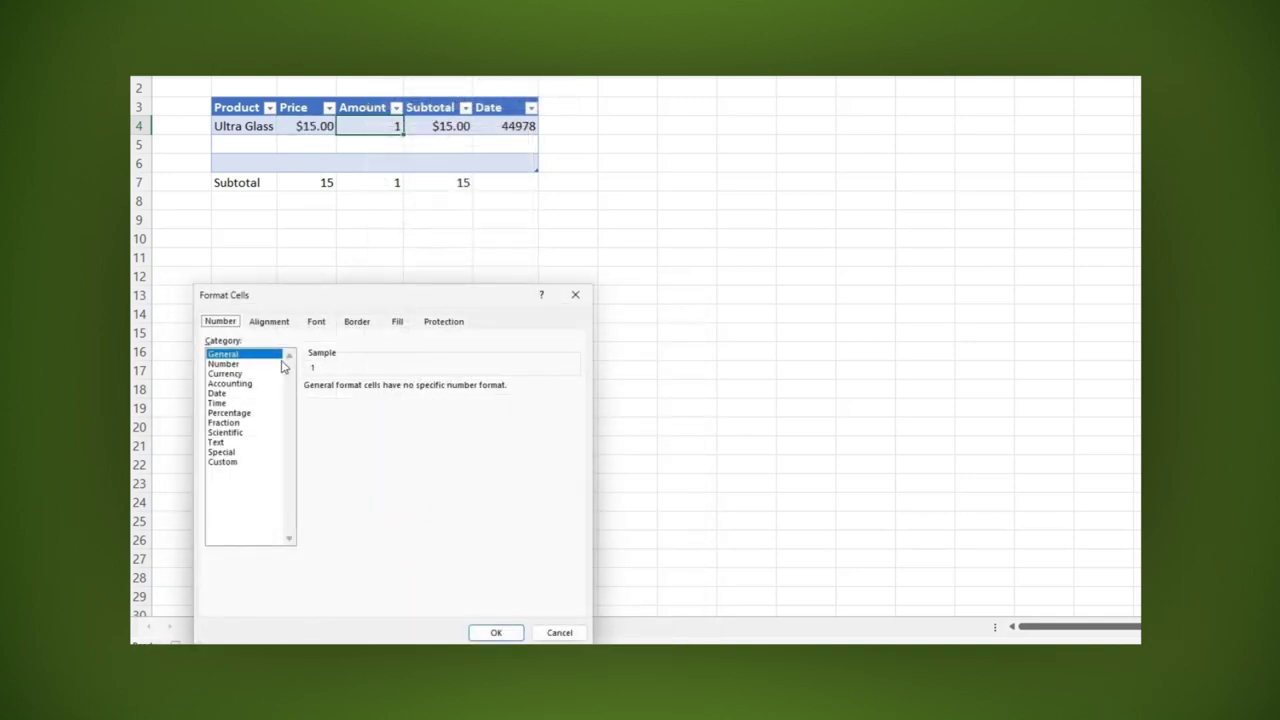
click(240, 364)
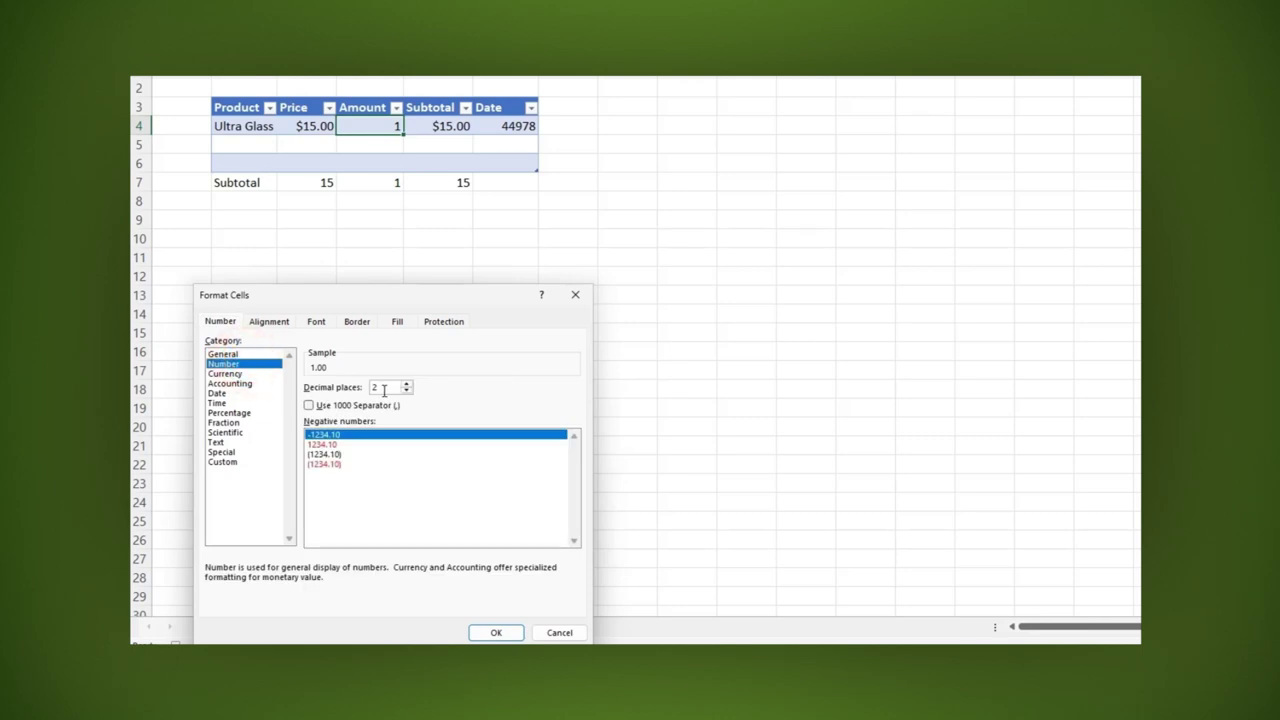
click(496, 633)
- Format the Date cell in row 4 as Date with the type *3/14/2012
right_click(510, 126)
click(555, 536)
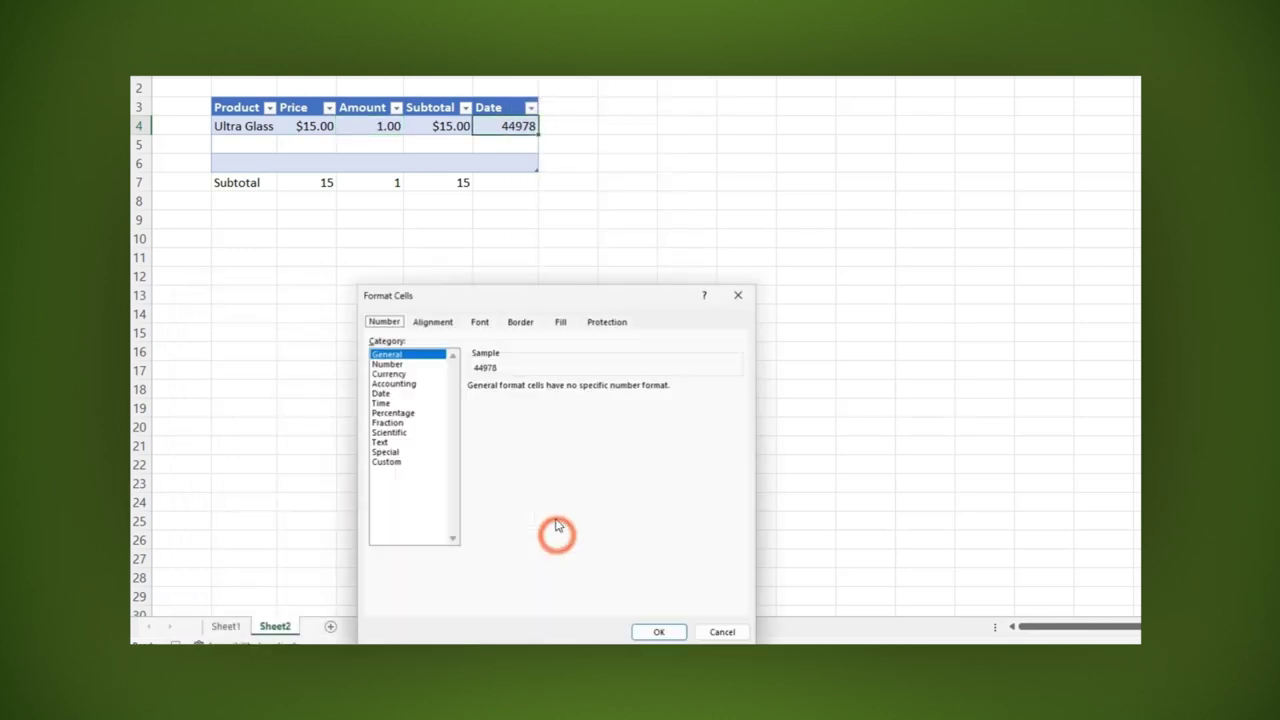
click(396, 393)
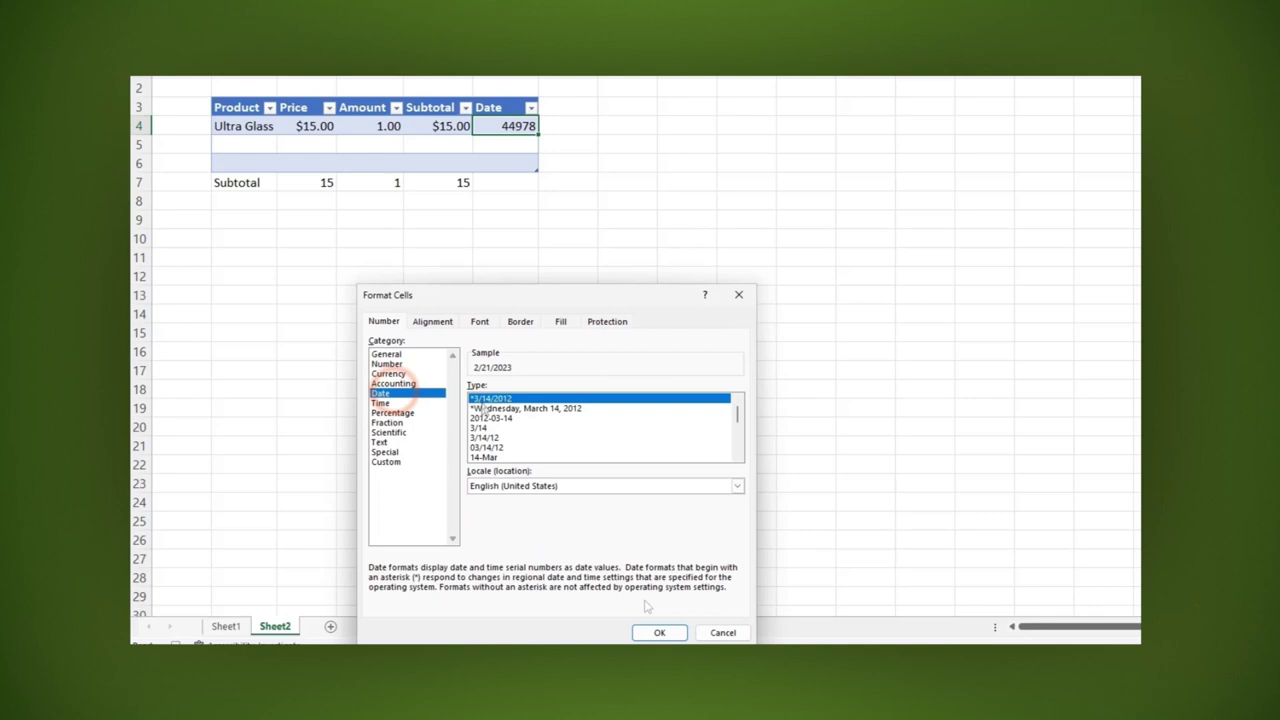
click(659, 633)
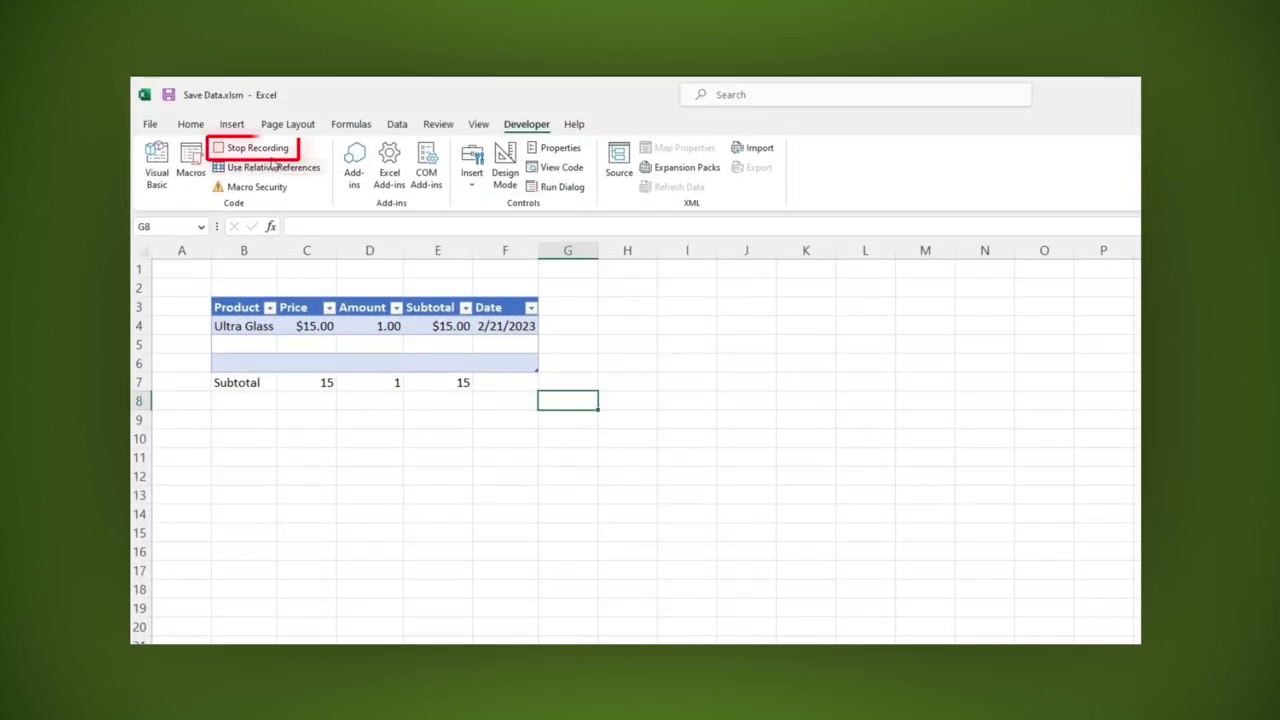
- Stop recording the macro and assign the Save macro to the form's Save button shape on Sheet1
click(266, 154)
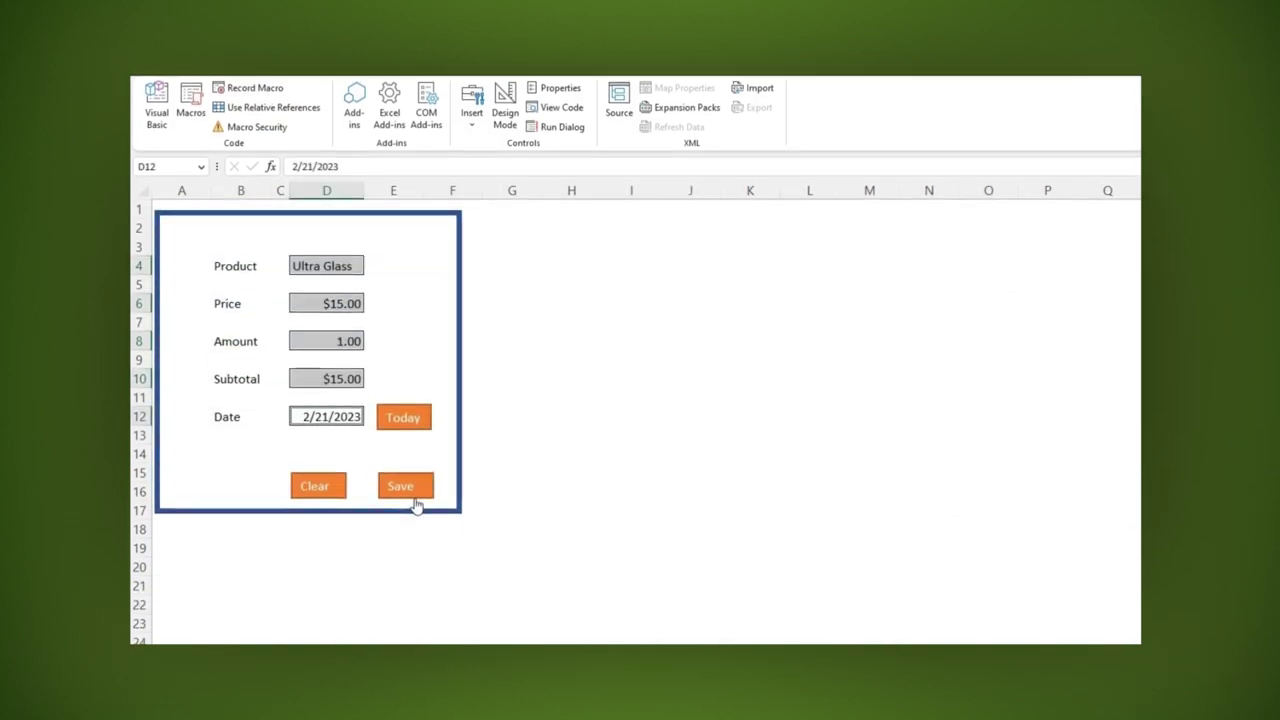
right_click(417, 490)
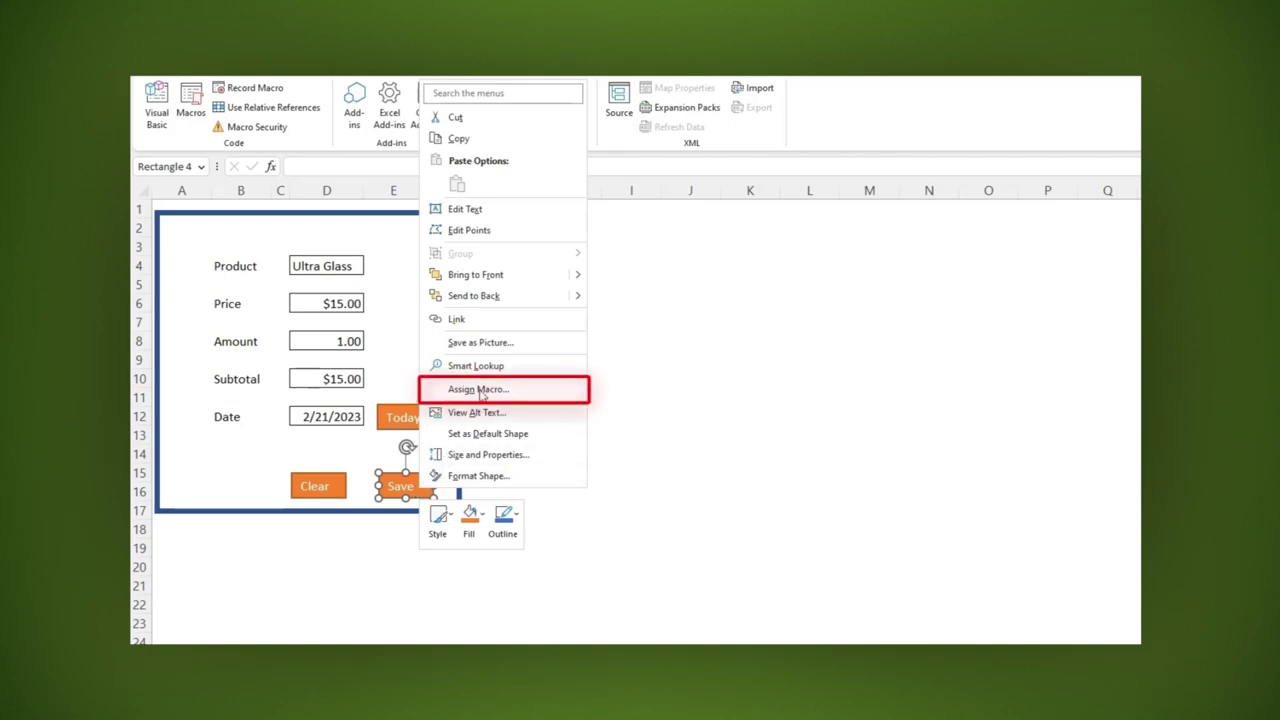
click(484, 391)
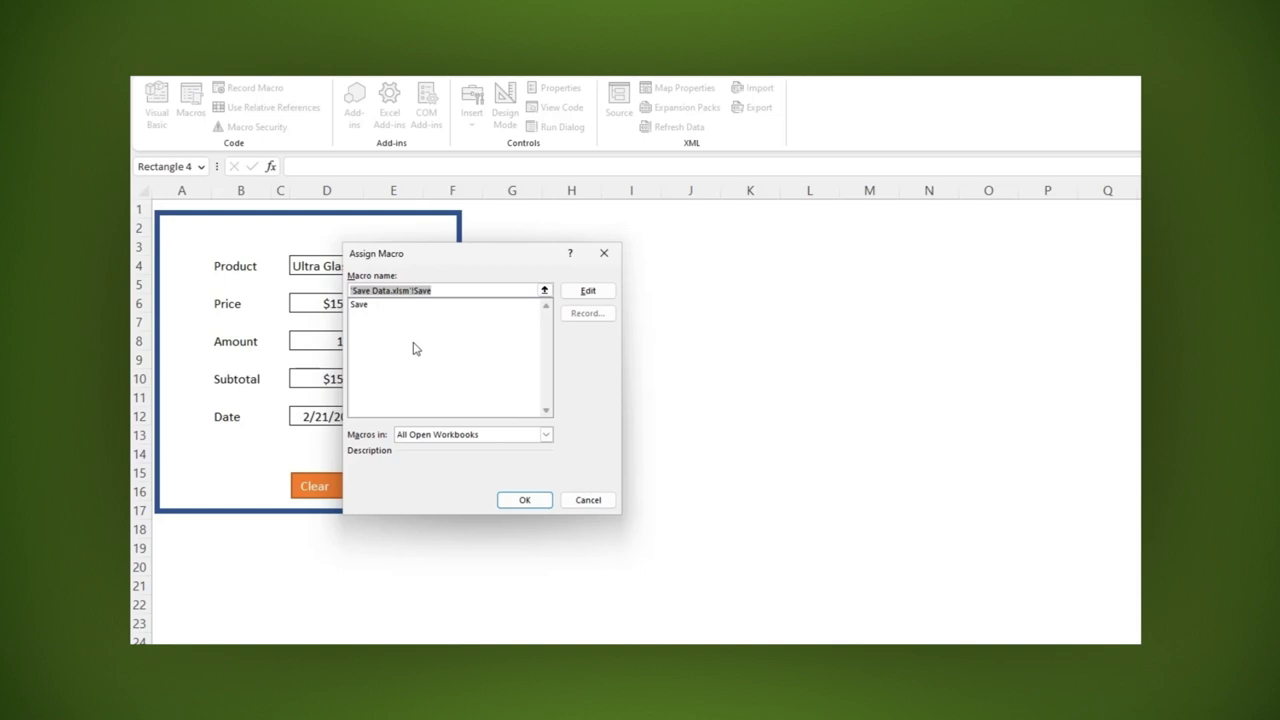
click(360, 305)
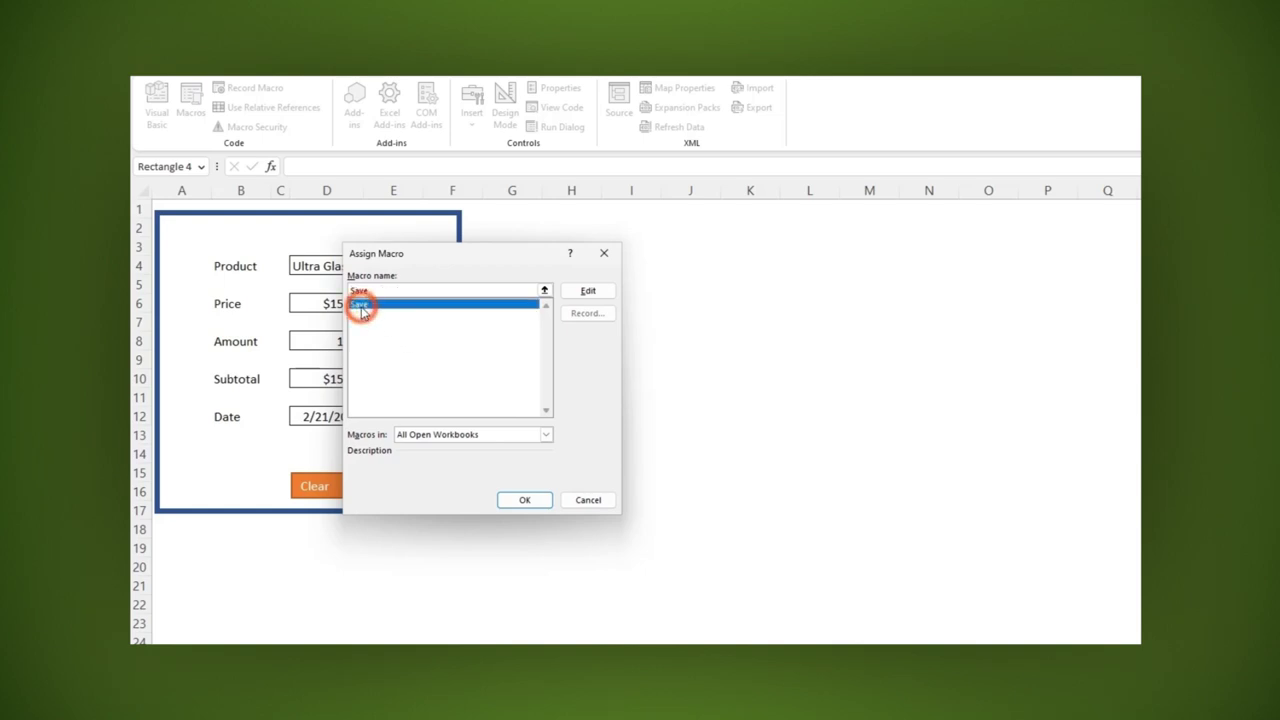
click(506, 505)
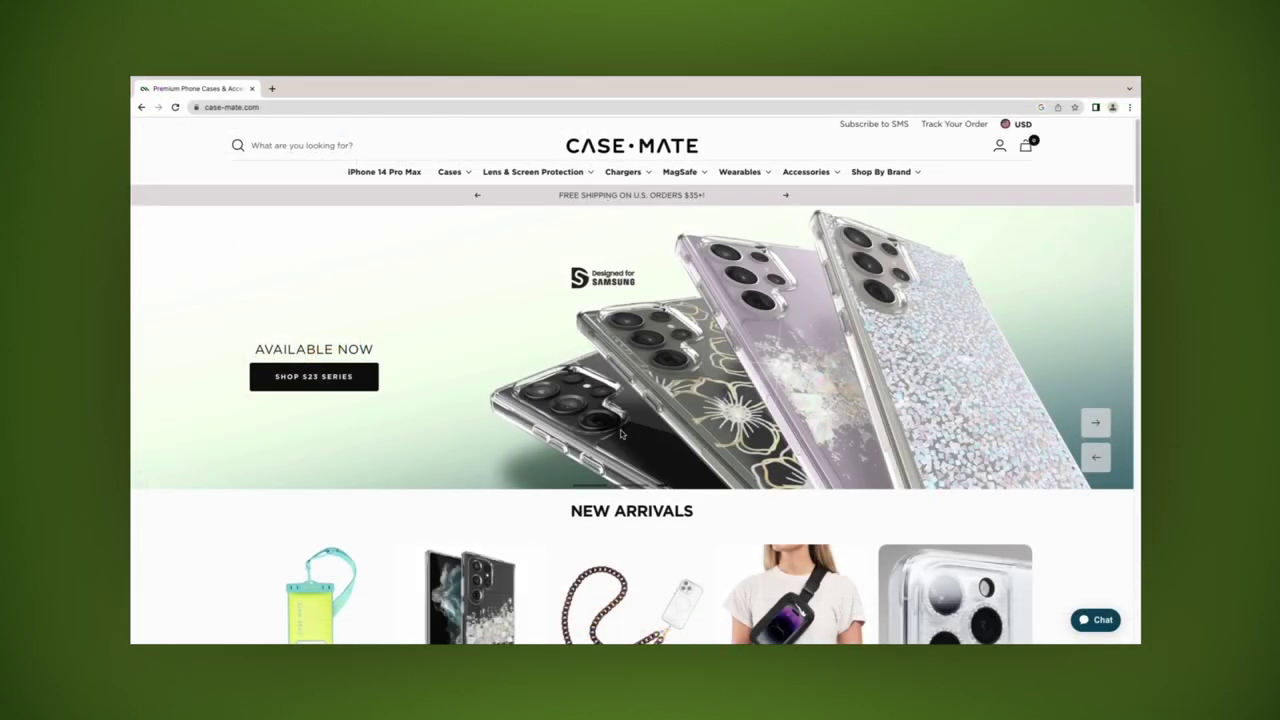
scroll(620, 434, down, 3)
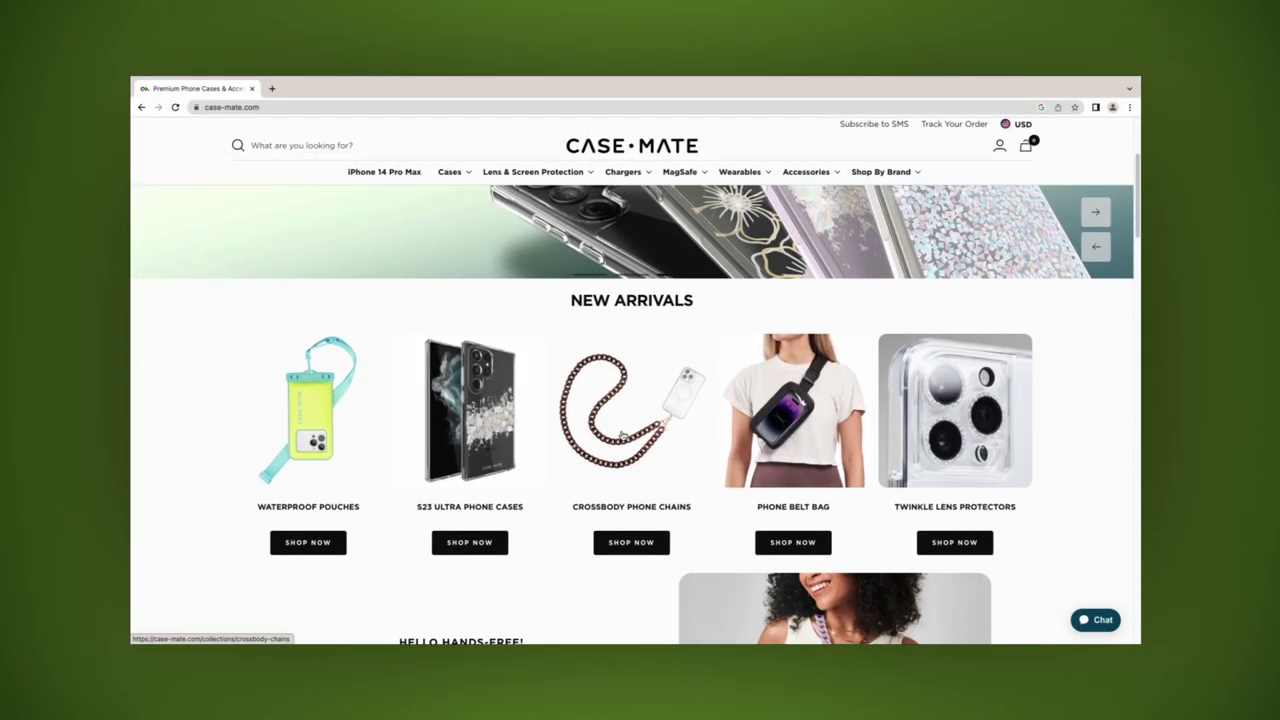
scroll(620, 434, down, 5)
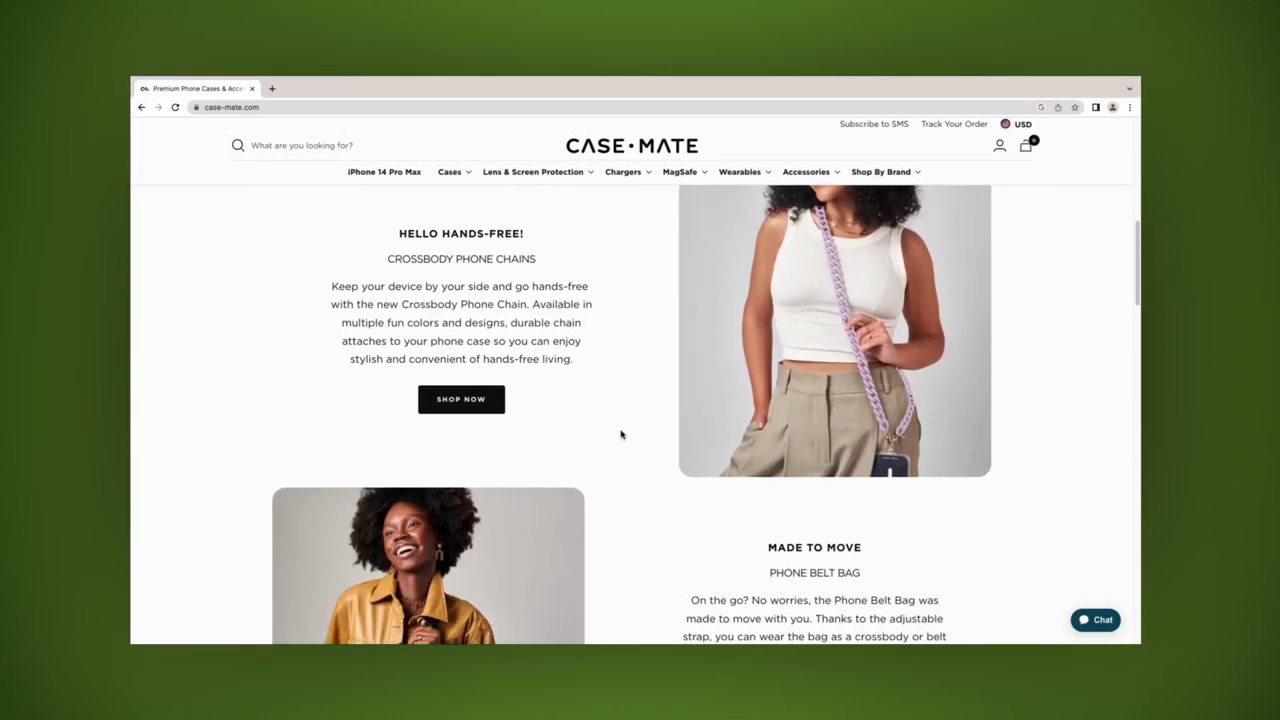
scroll(620, 434, down, 5)
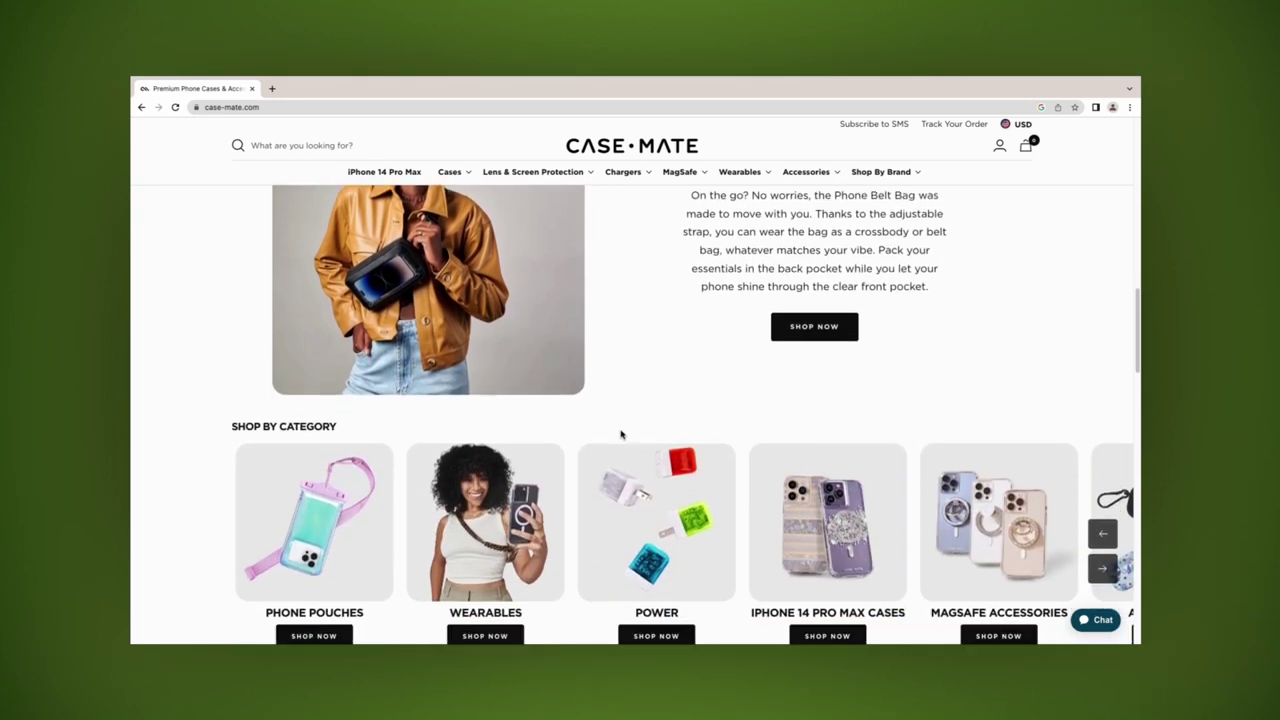
scroll(620, 434, down, 5)
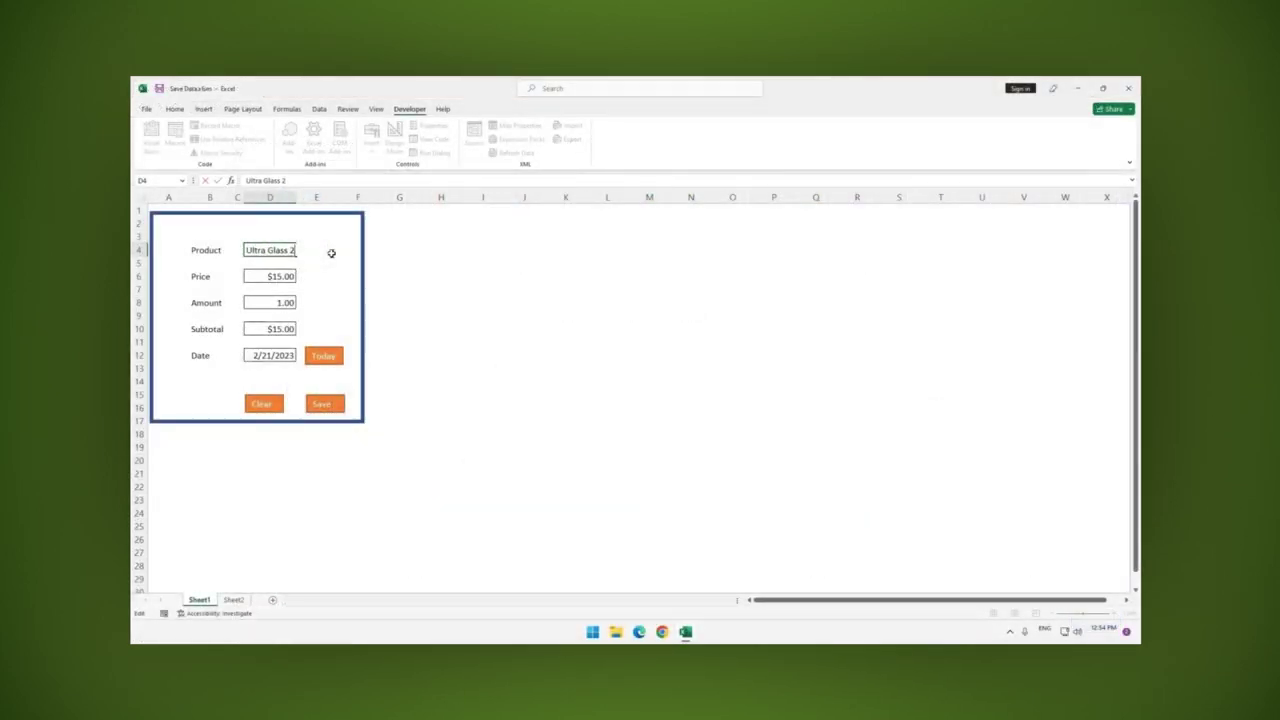
- Enter Ultra Glass 2 as the Product and 3 as the Amount, and run the form's Save macro
click(314, 265)
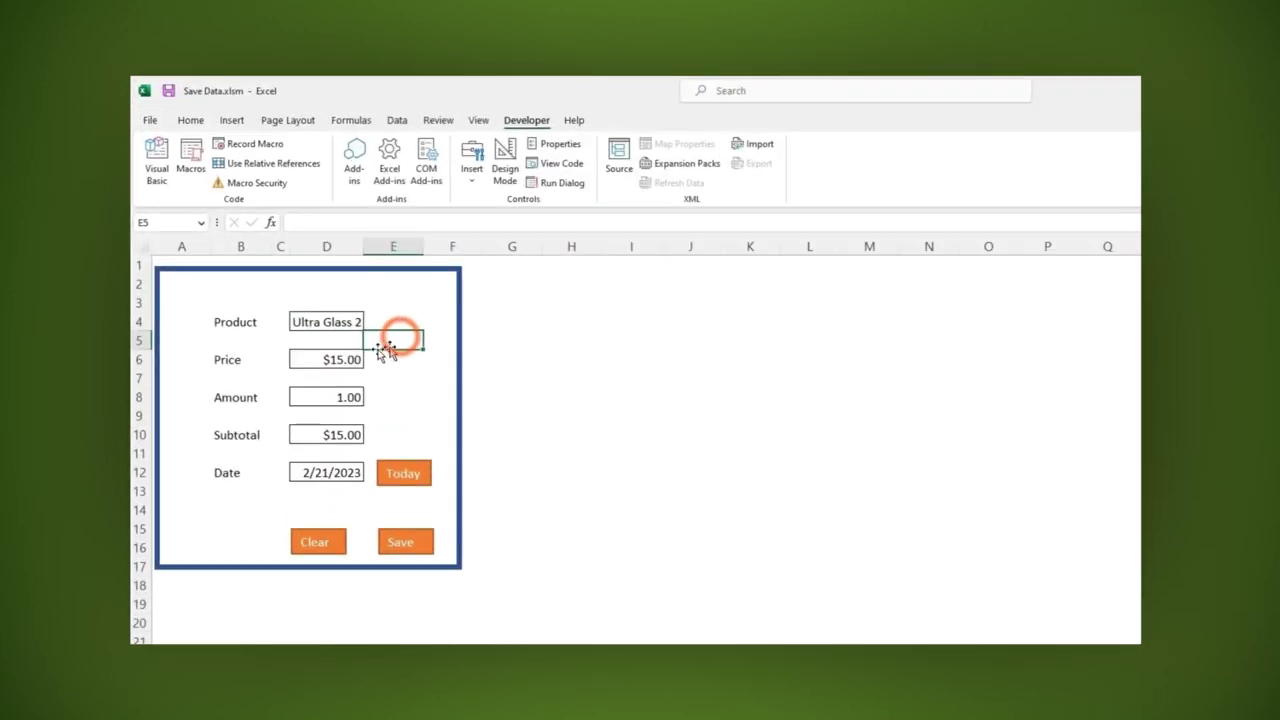
click(337, 398)
text(3)
click(394, 400)
click(421, 541)
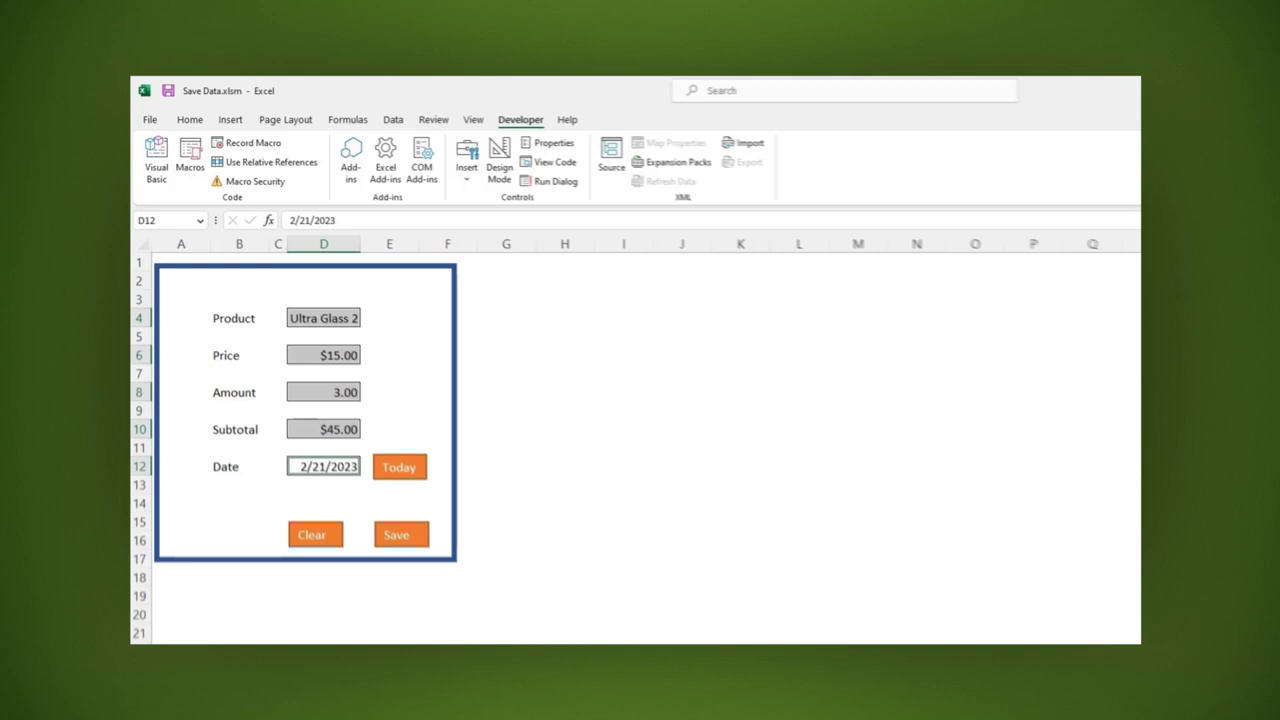
- Record a macro named Clear that deletes the contents of the Product, Price, Amount and Date cells
click(250, 143)
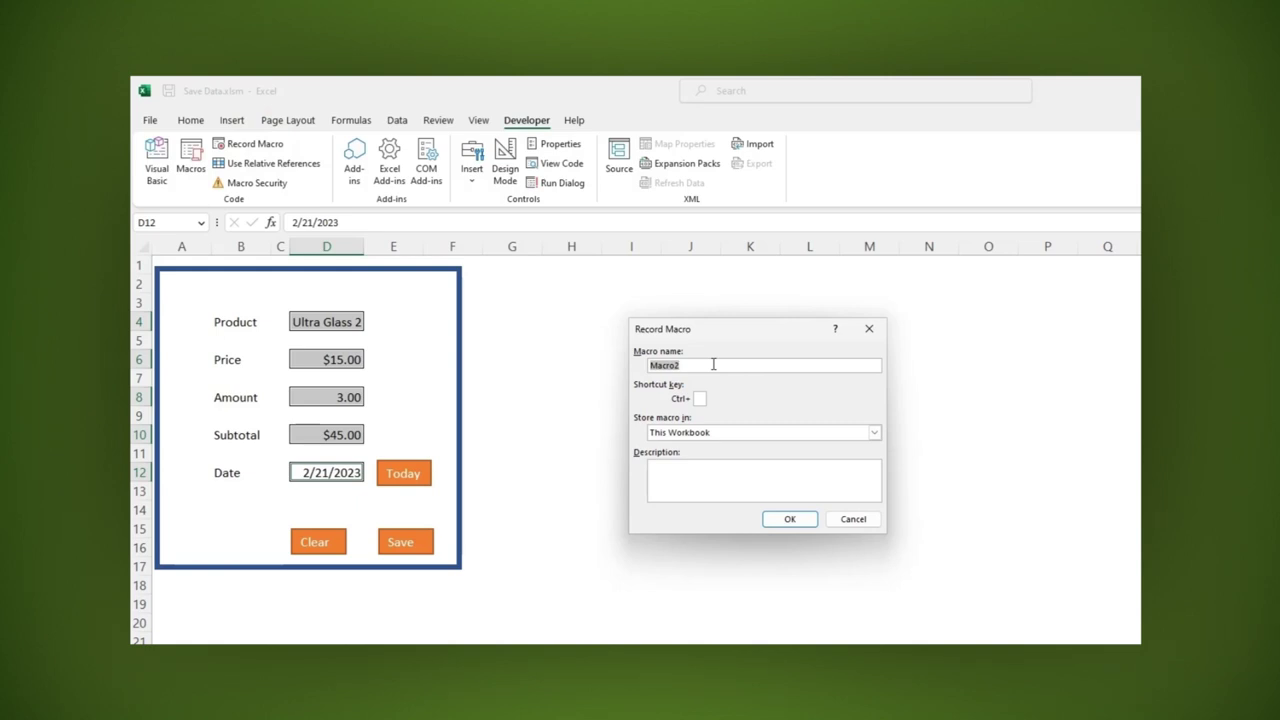
click(788, 518)
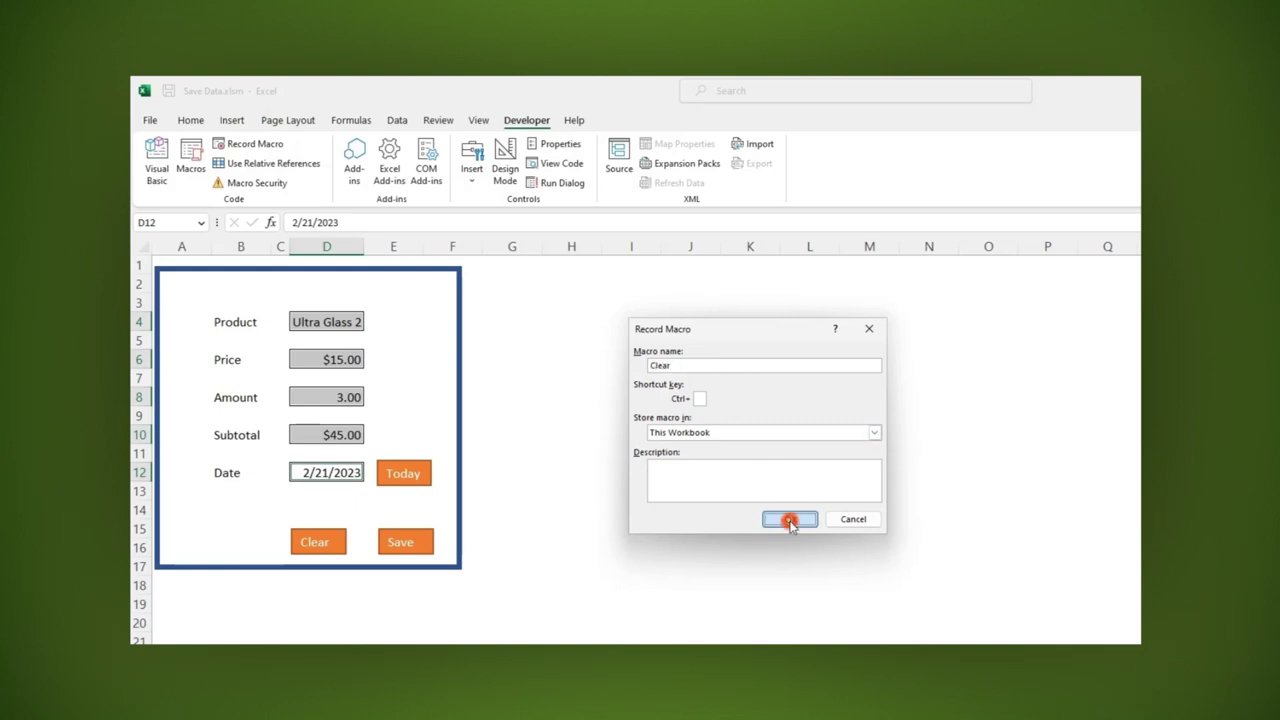
click(354, 321)
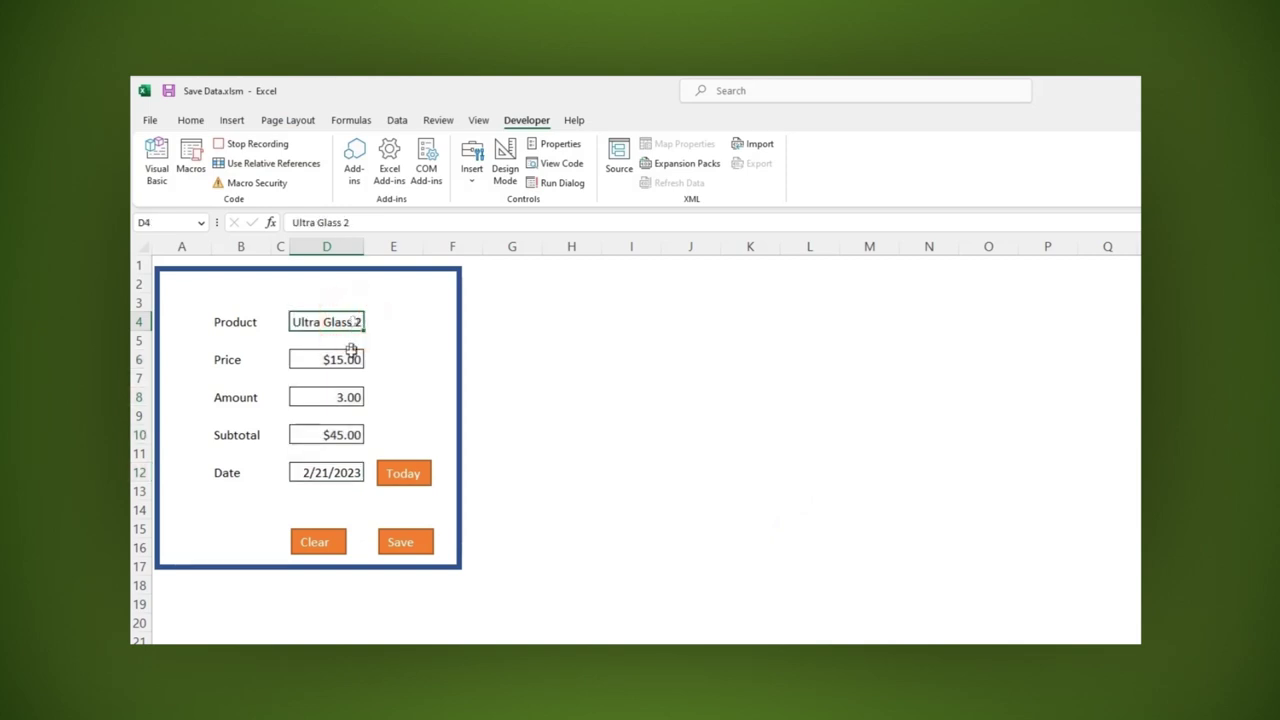
ctrl+click(343, 360)
ctrl+click(343, 397)
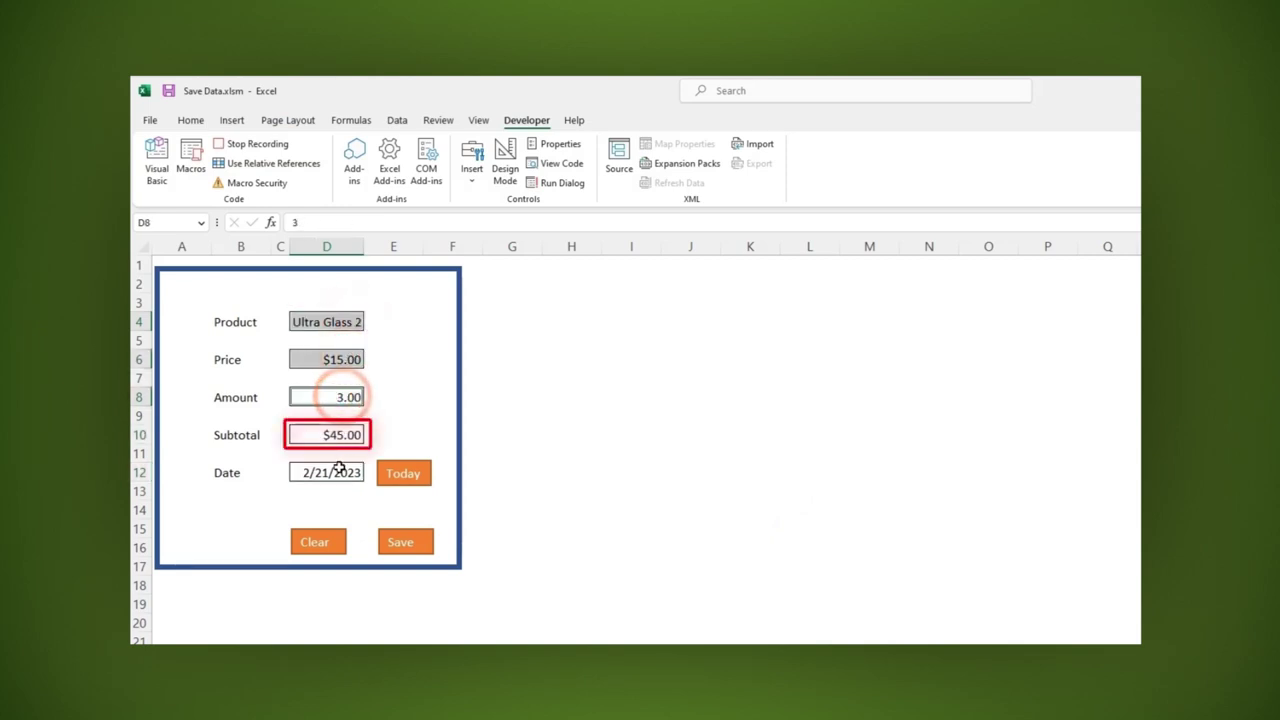
ctrl+click(335, 470)
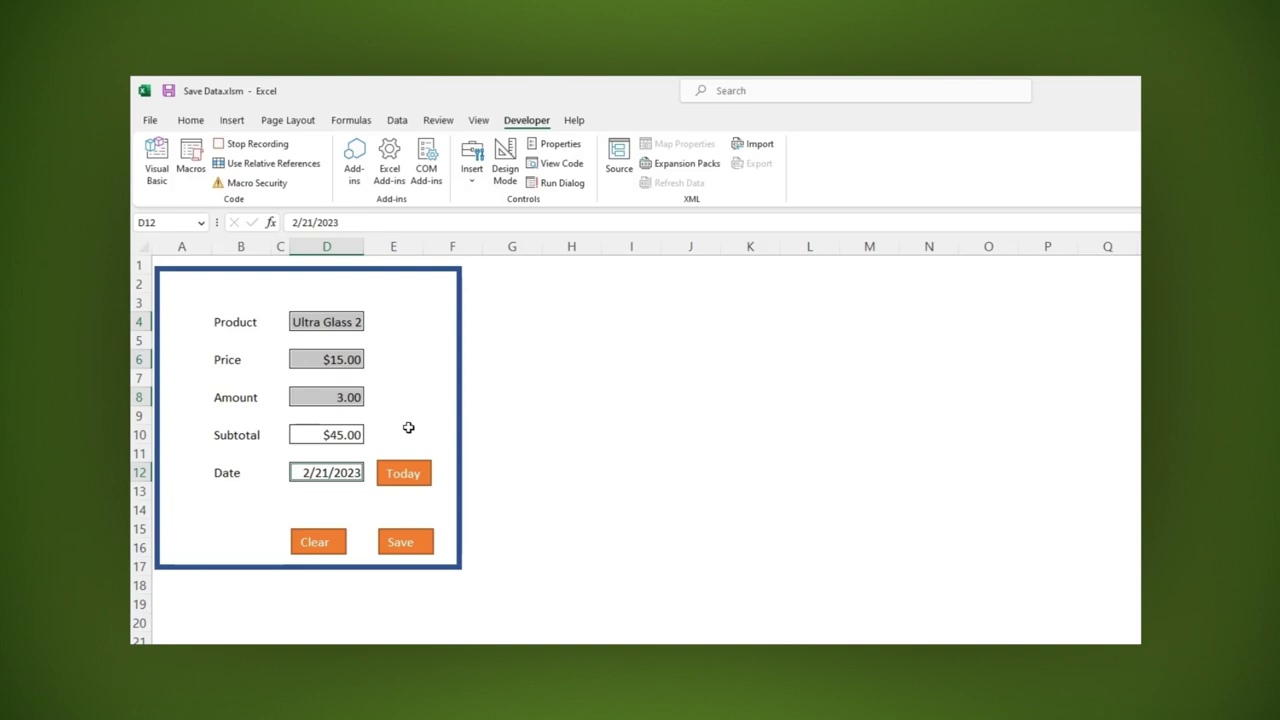
key(Delete)
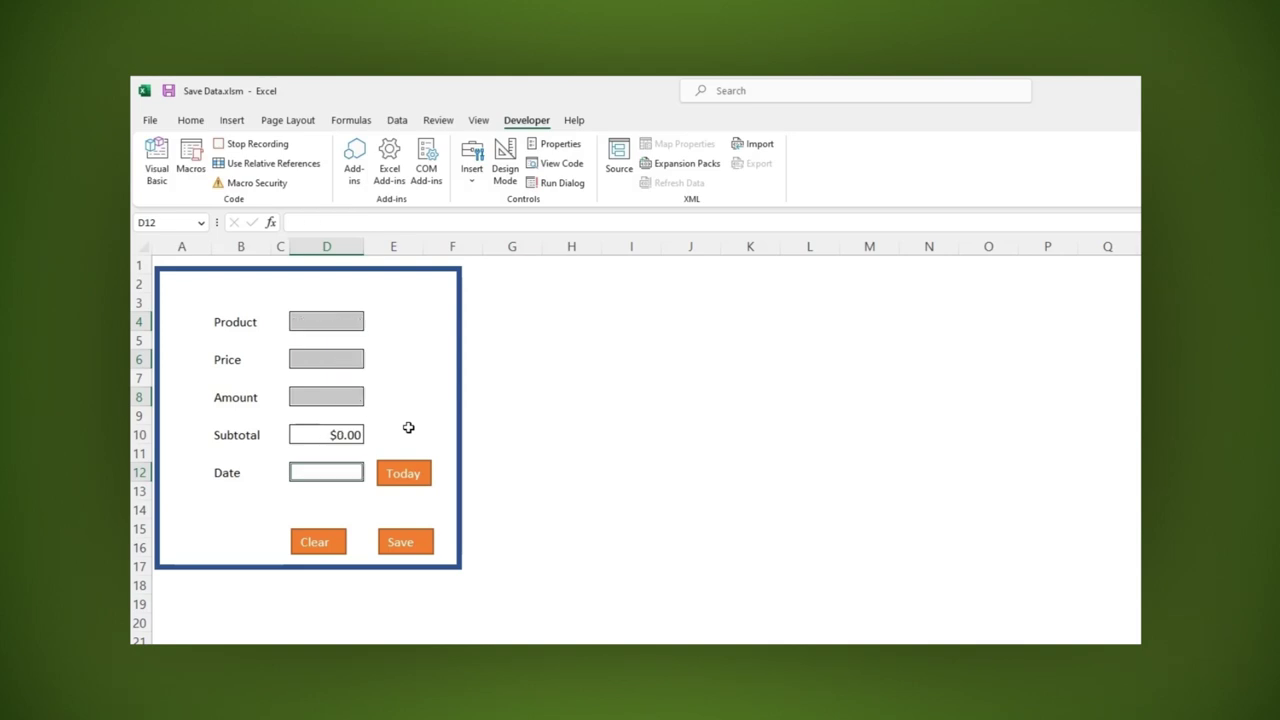
click(268, 145)
- Assign the Clear macro to the form's Clear button shape
right_click(327, 548)
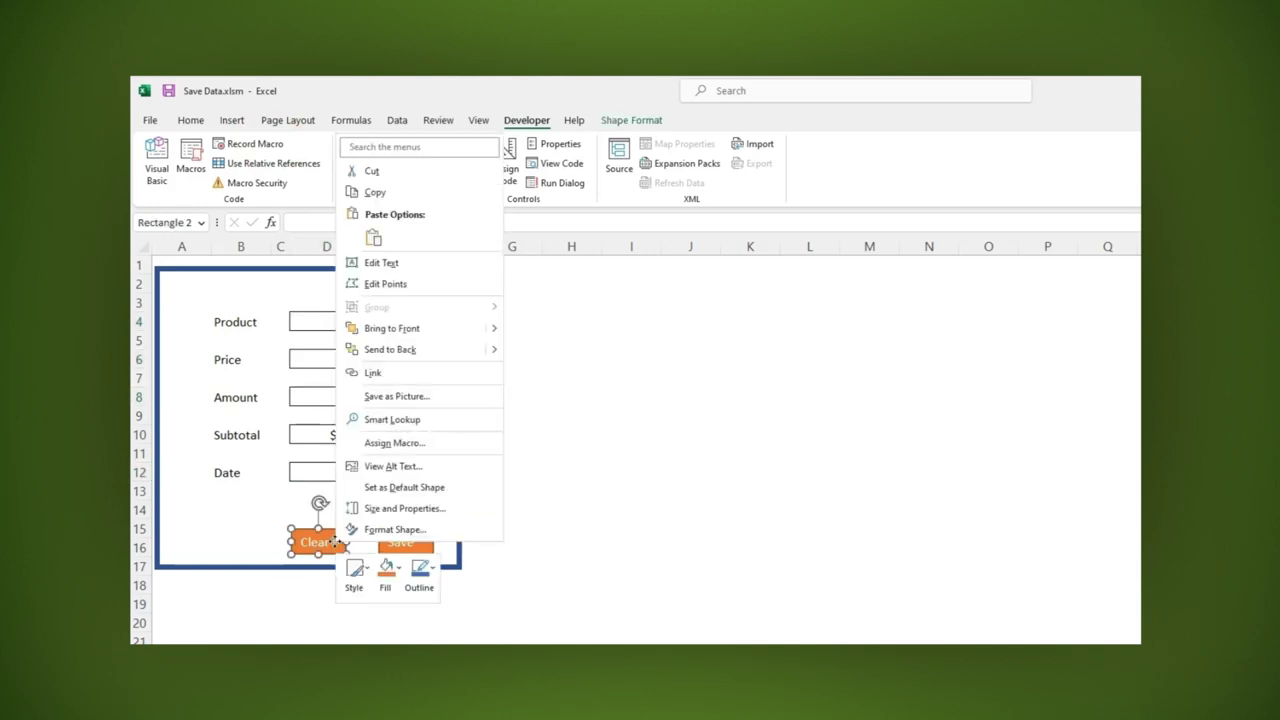
click(387, 446)
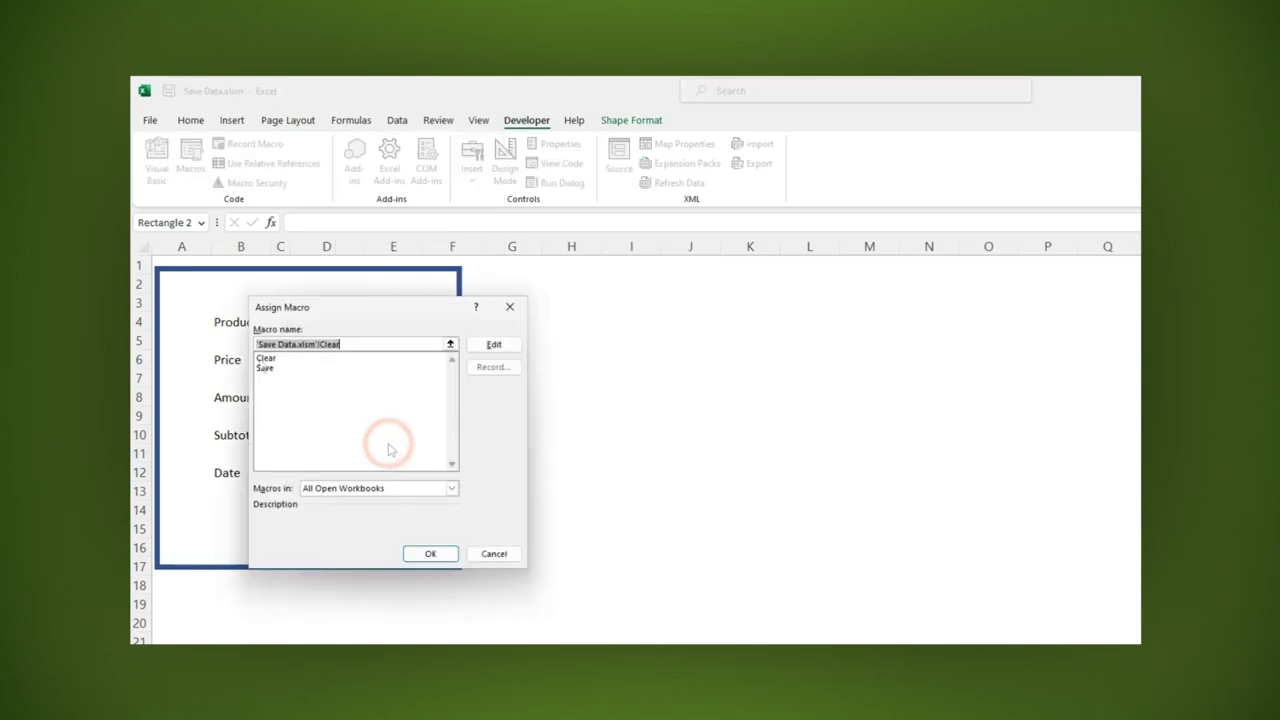
click(265, 358)
click(430, 553)
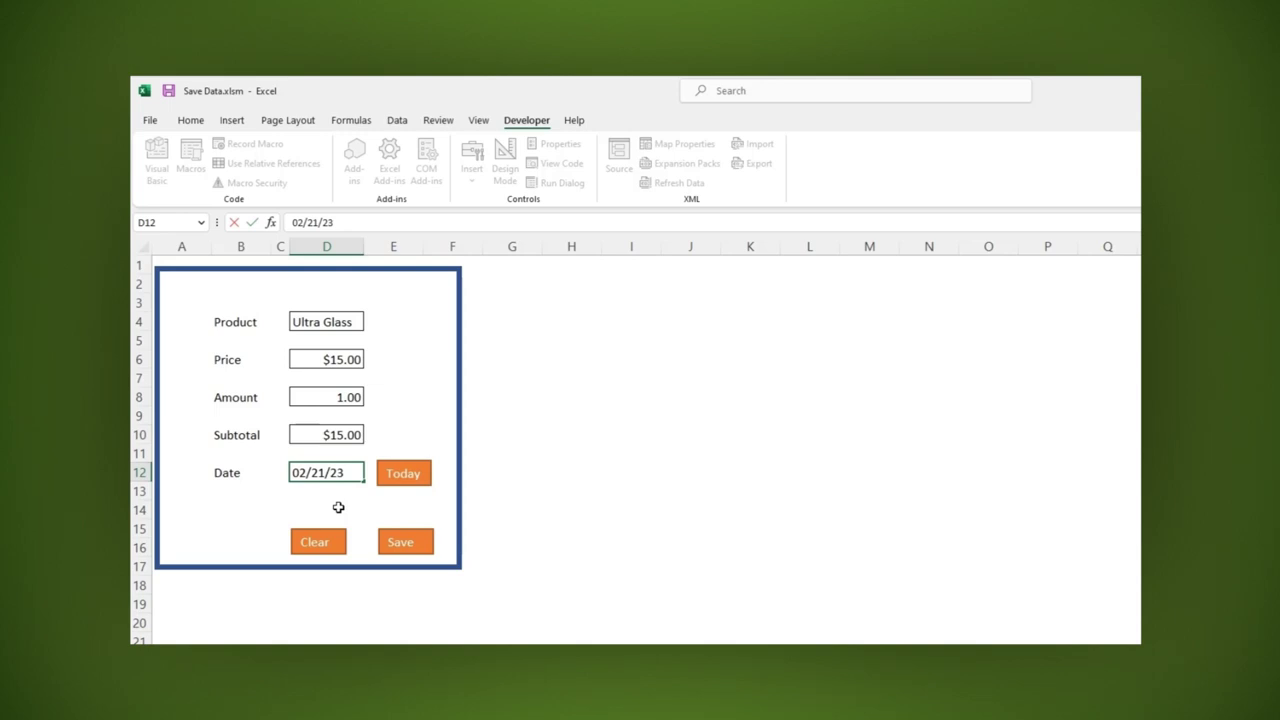
- Complete the Date entry 02/21/23 and test the Clear macro on the filled form
click(338, 507)
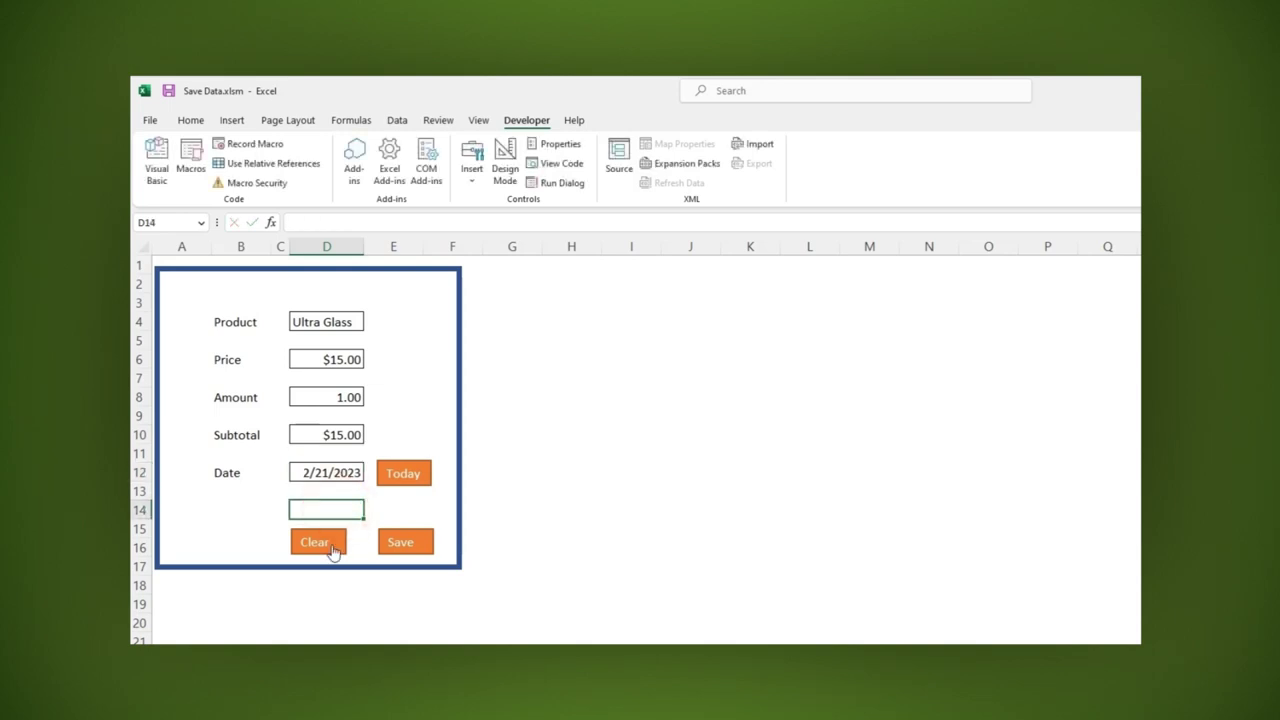
click(333, 548)
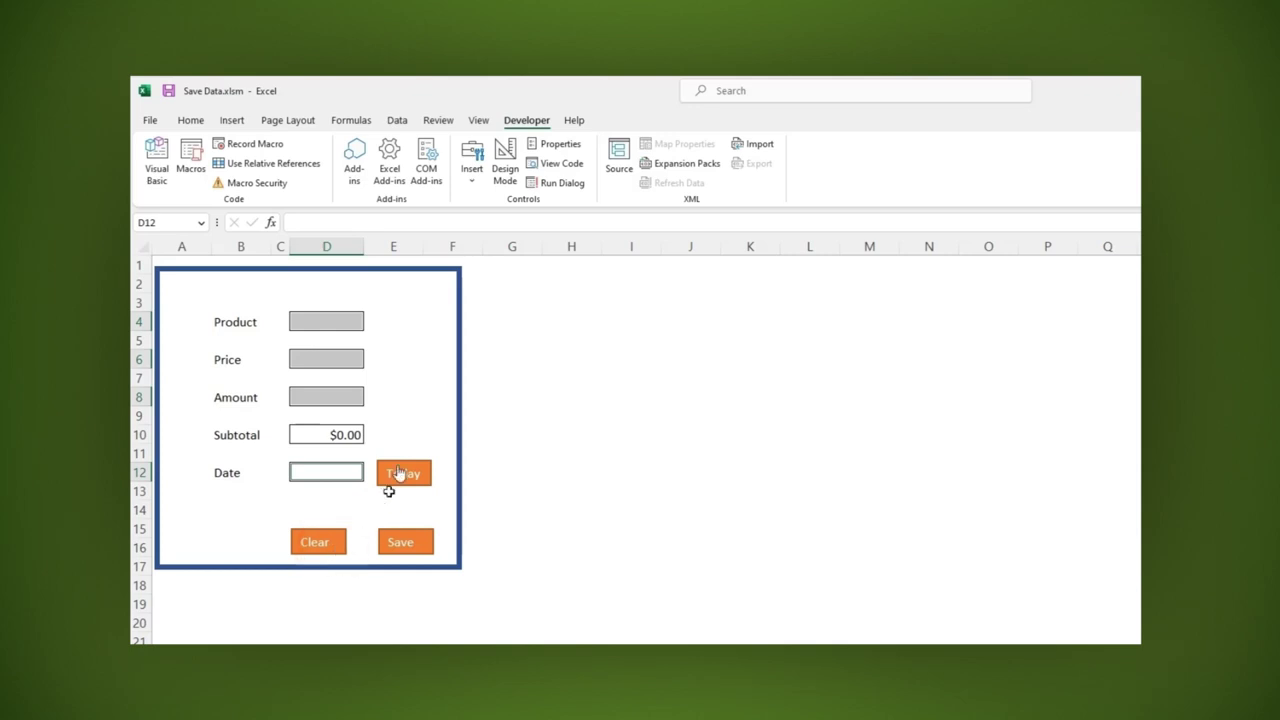
click(404, 333)
click(486, 298)
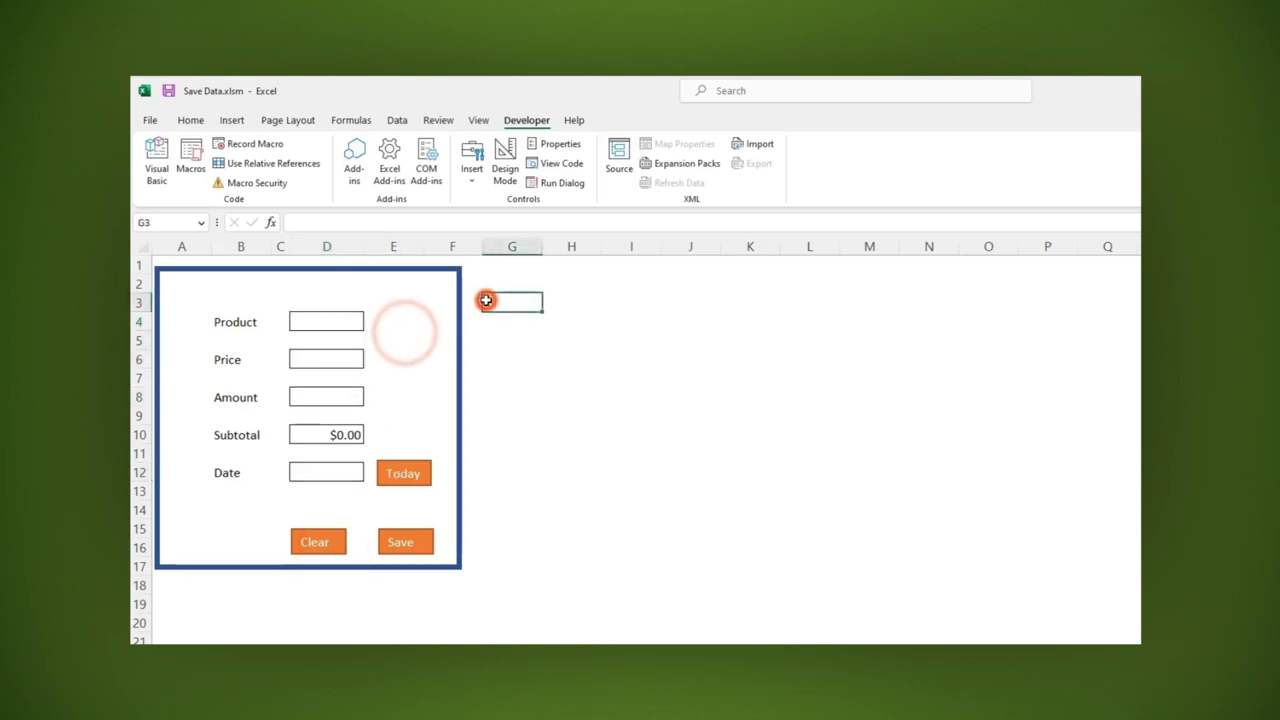
- Record a macro named Today that enters =TODAY() in the form's Date cell D12
click(255, 144)
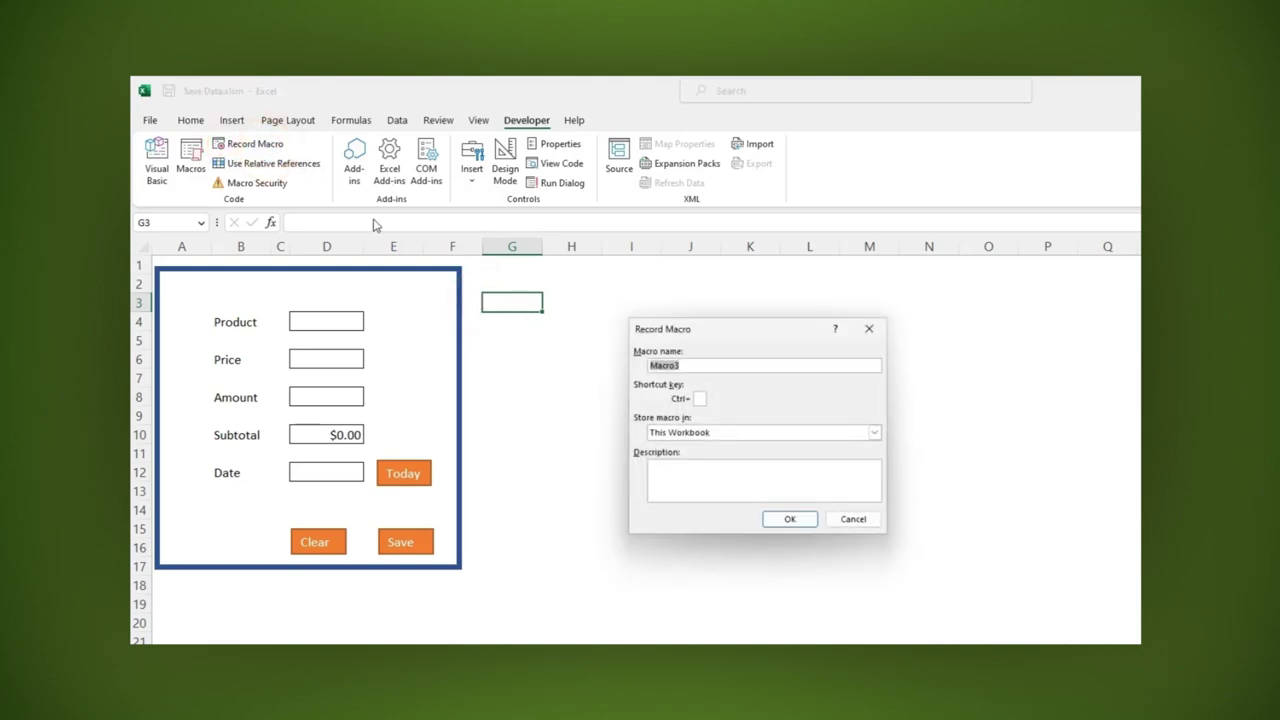
click(790, 518)
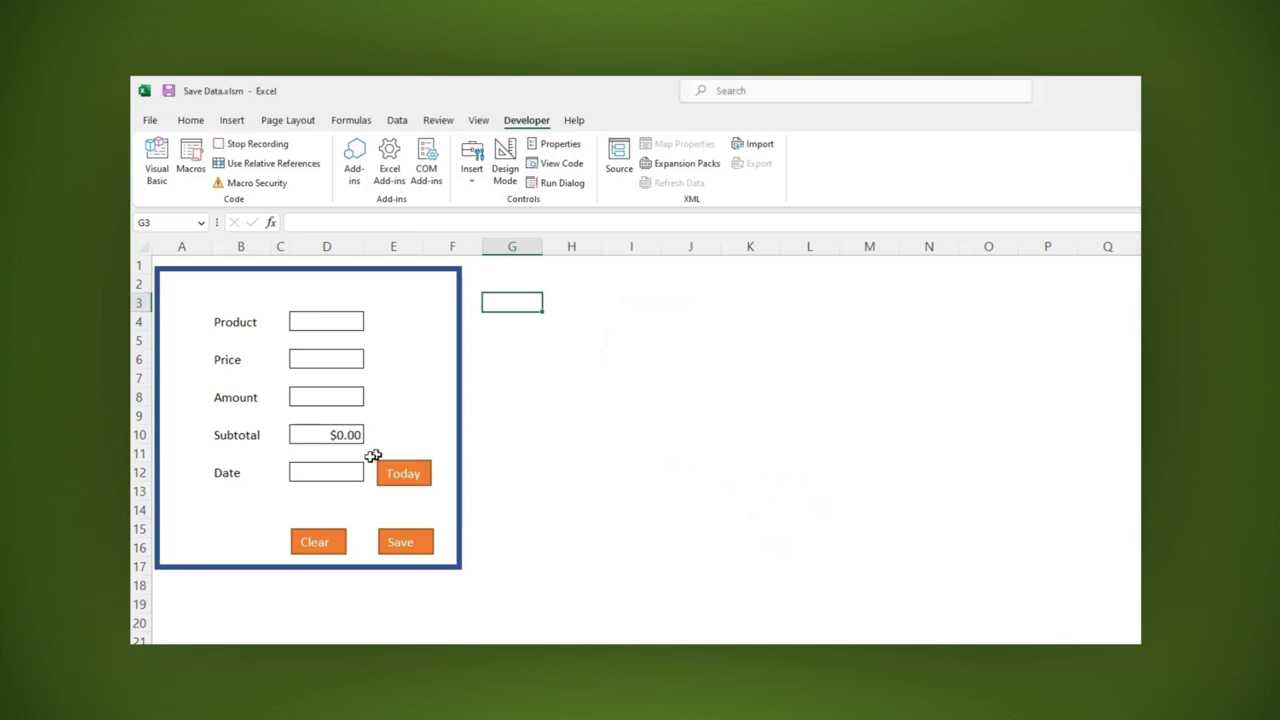
click(347, 471)
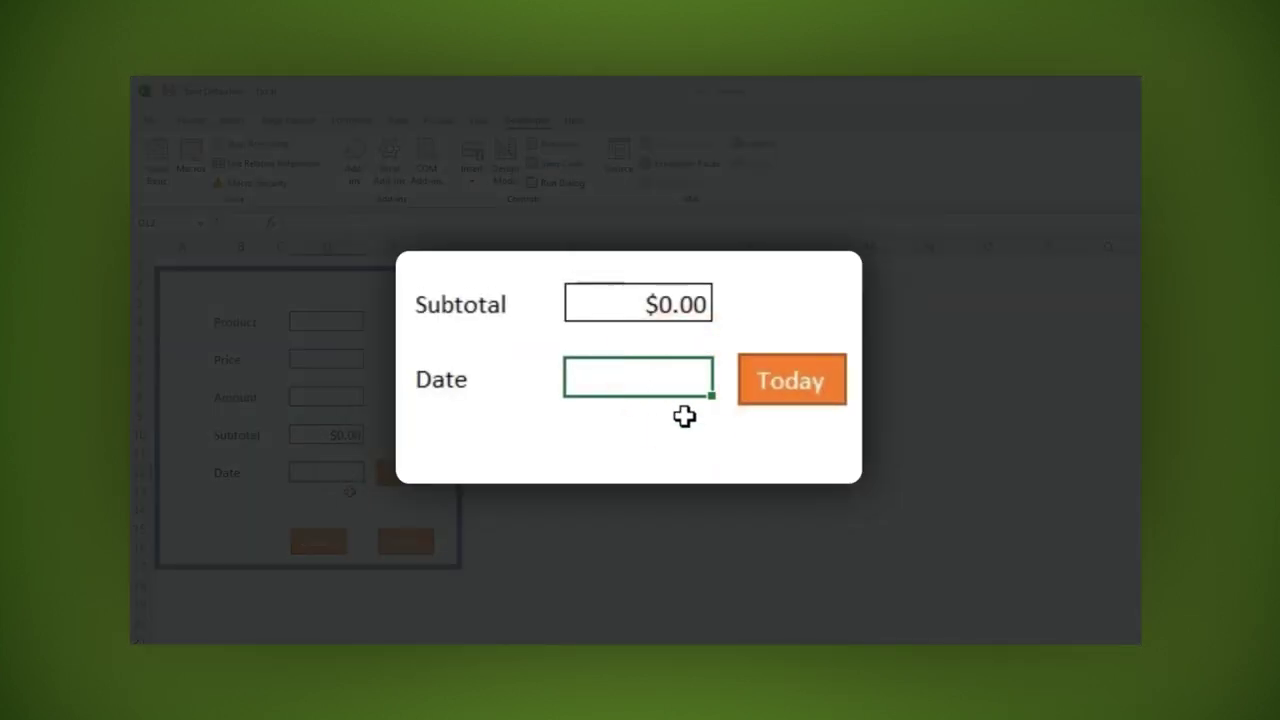
text(=TODAY)
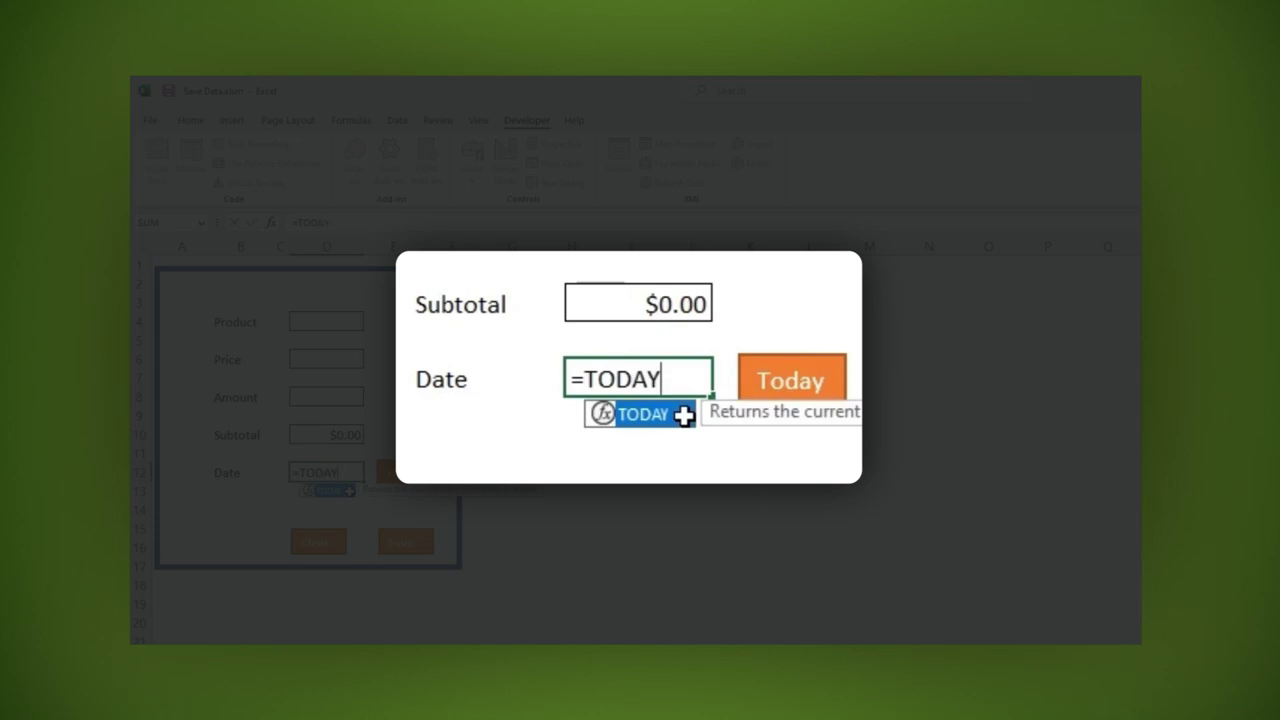
double_click(684, 416)
text())
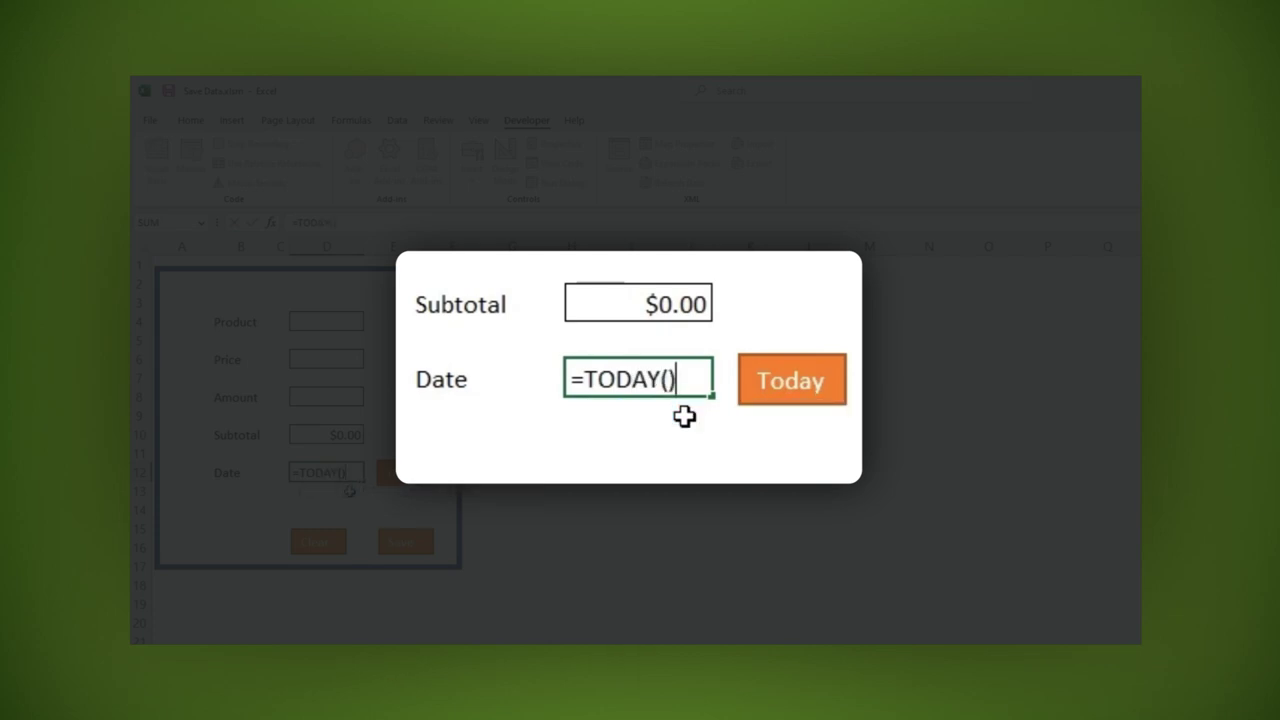
key(Return)
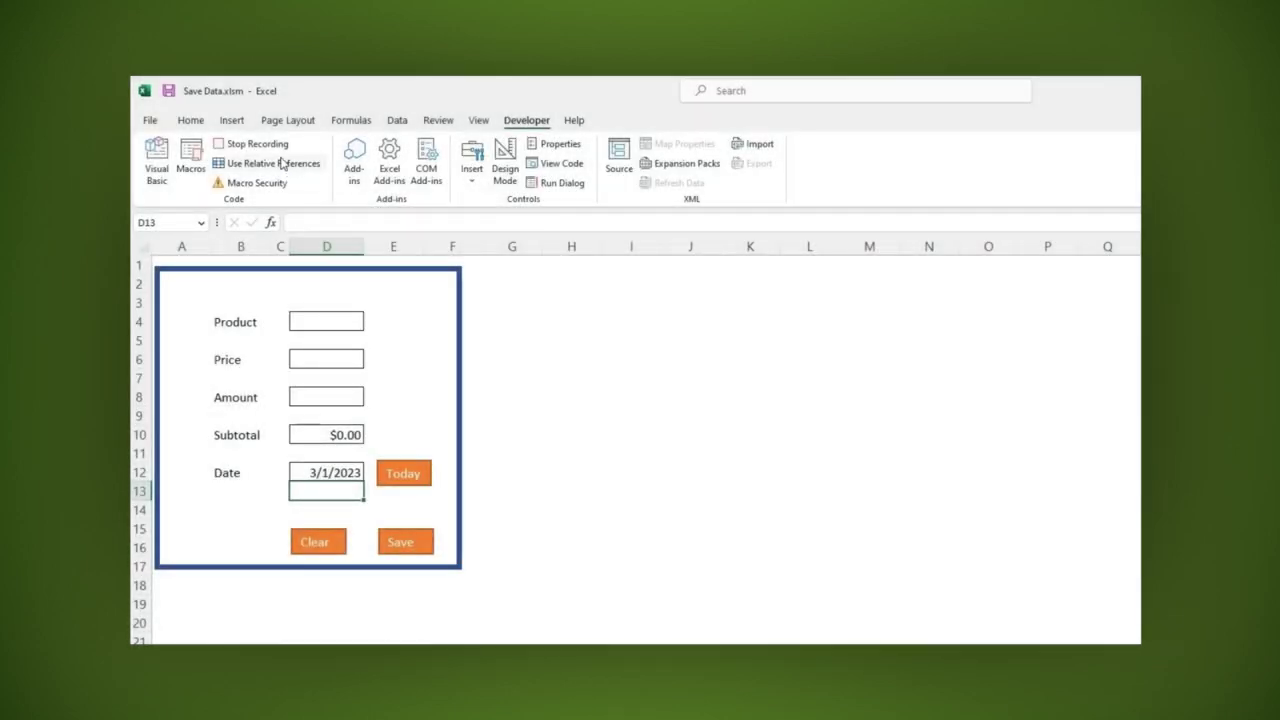
click(262, 143)
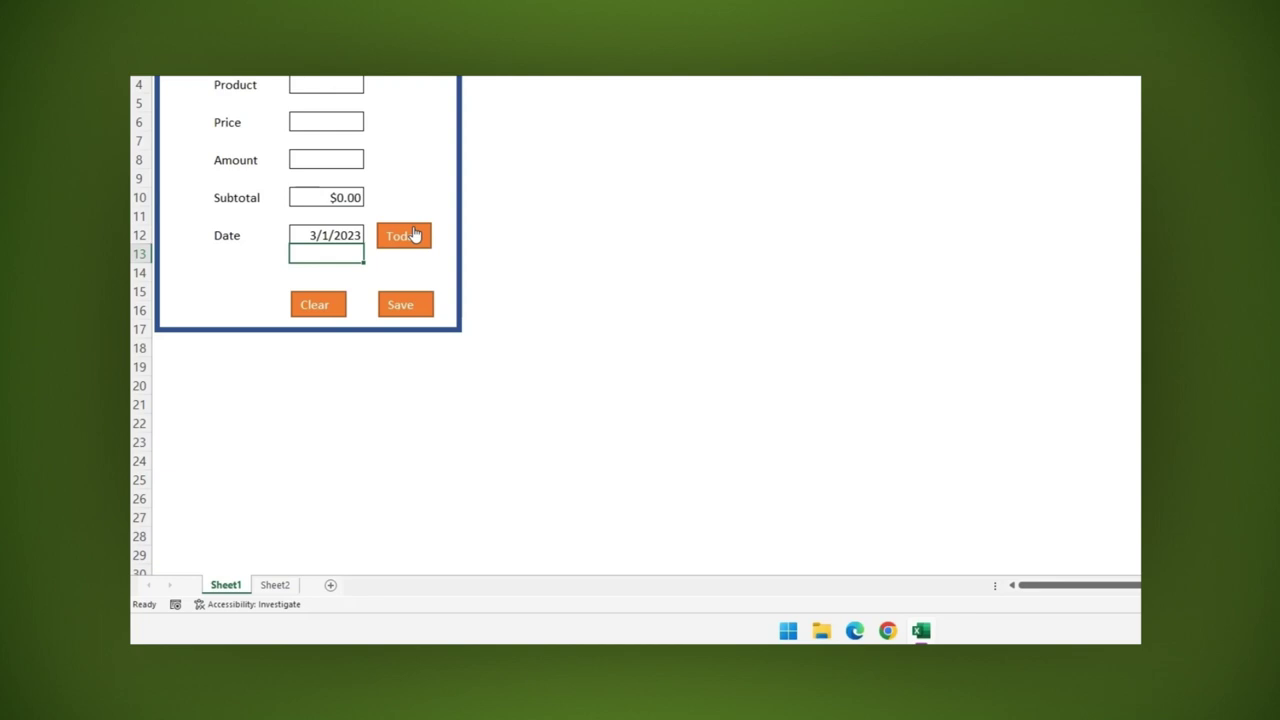
- Assign the Today macro to the form's Today button shape and run it on the empty Date cell
right_click(421, 228)
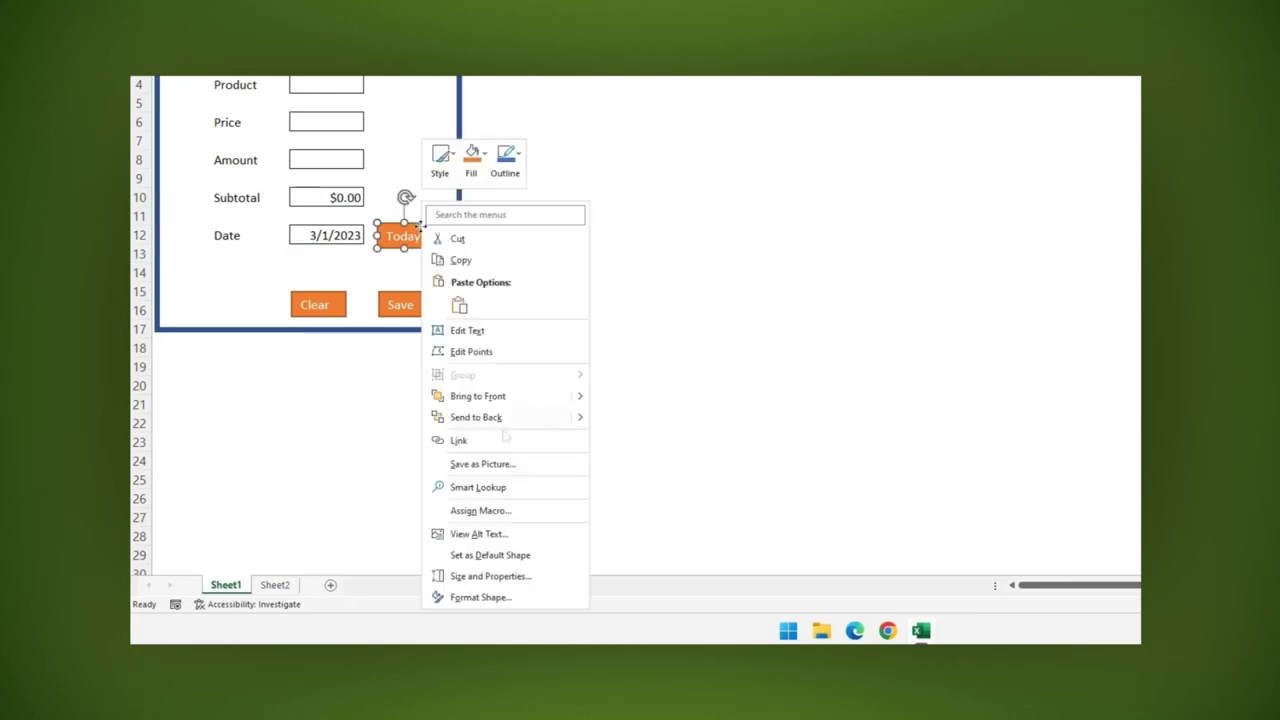
click(482, 511)
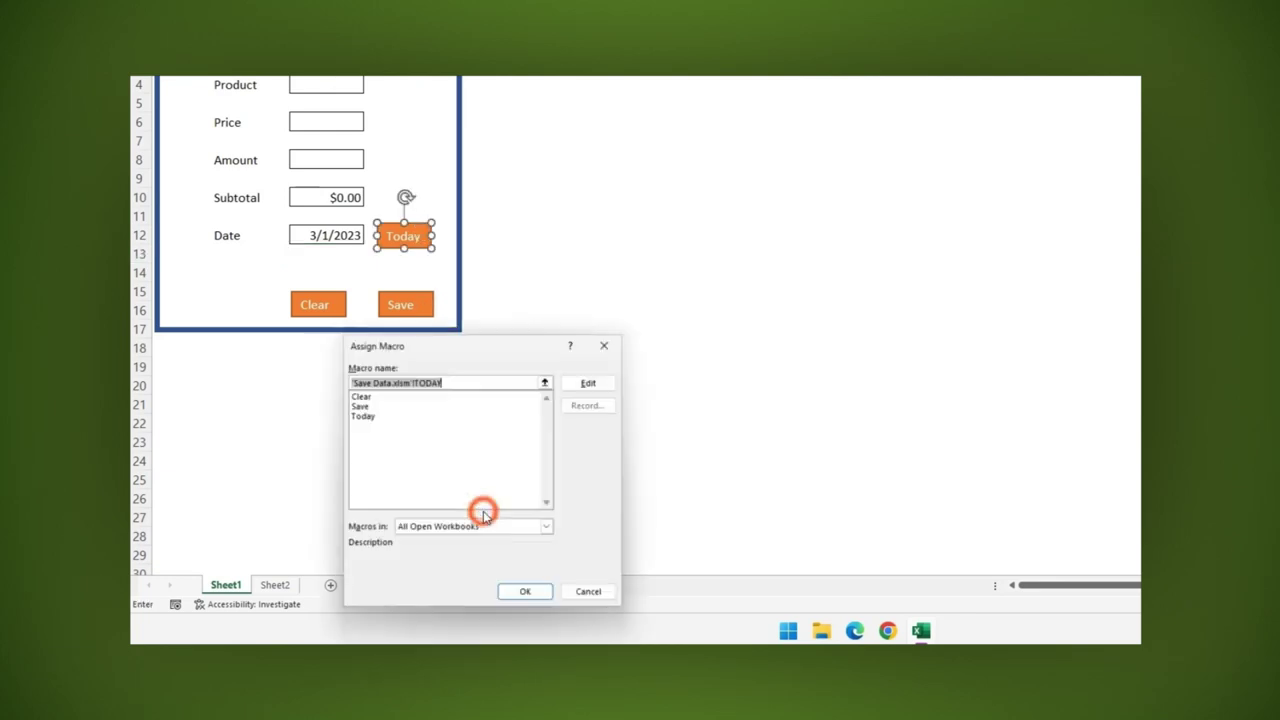
click(362, 415)
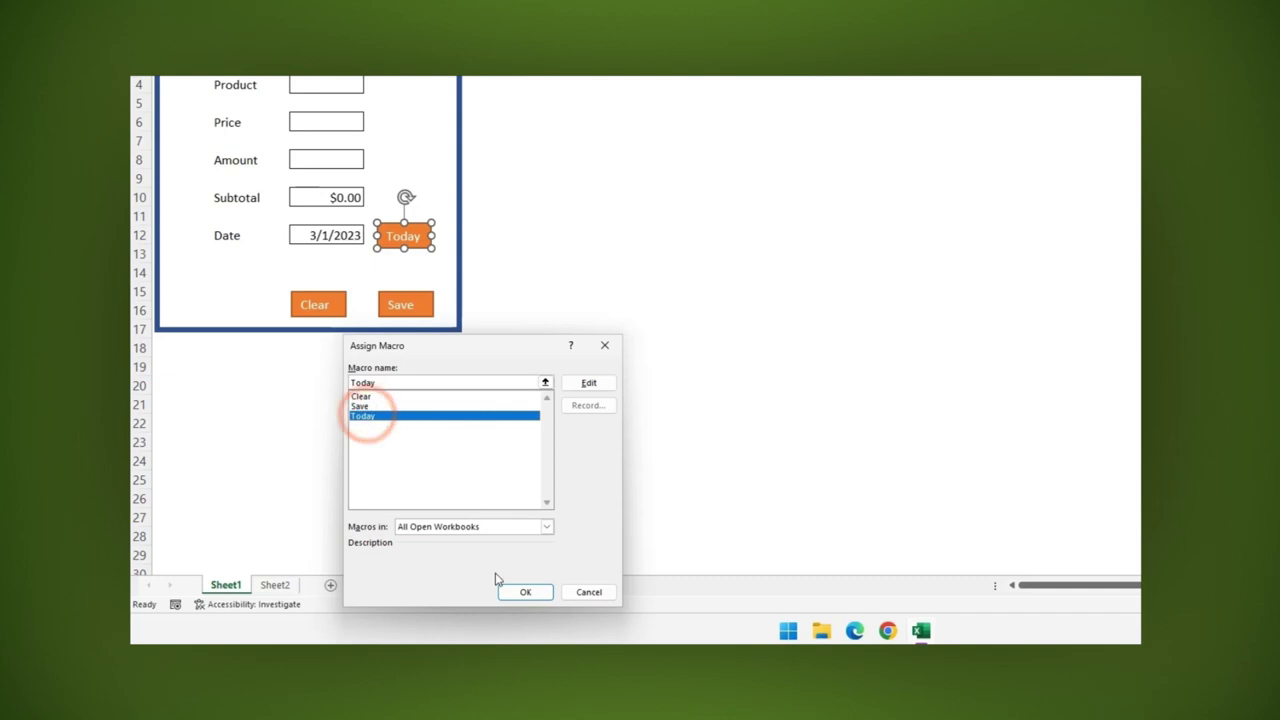
click(525, 592)
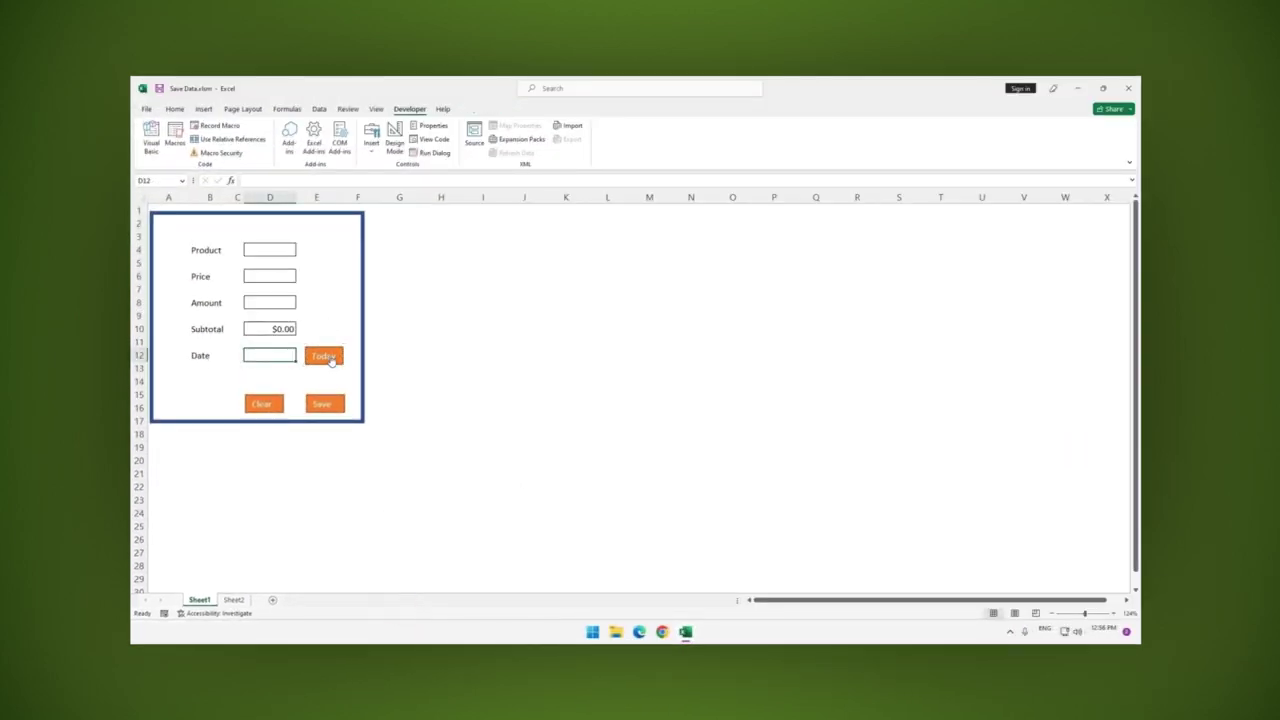
click(331, 361)
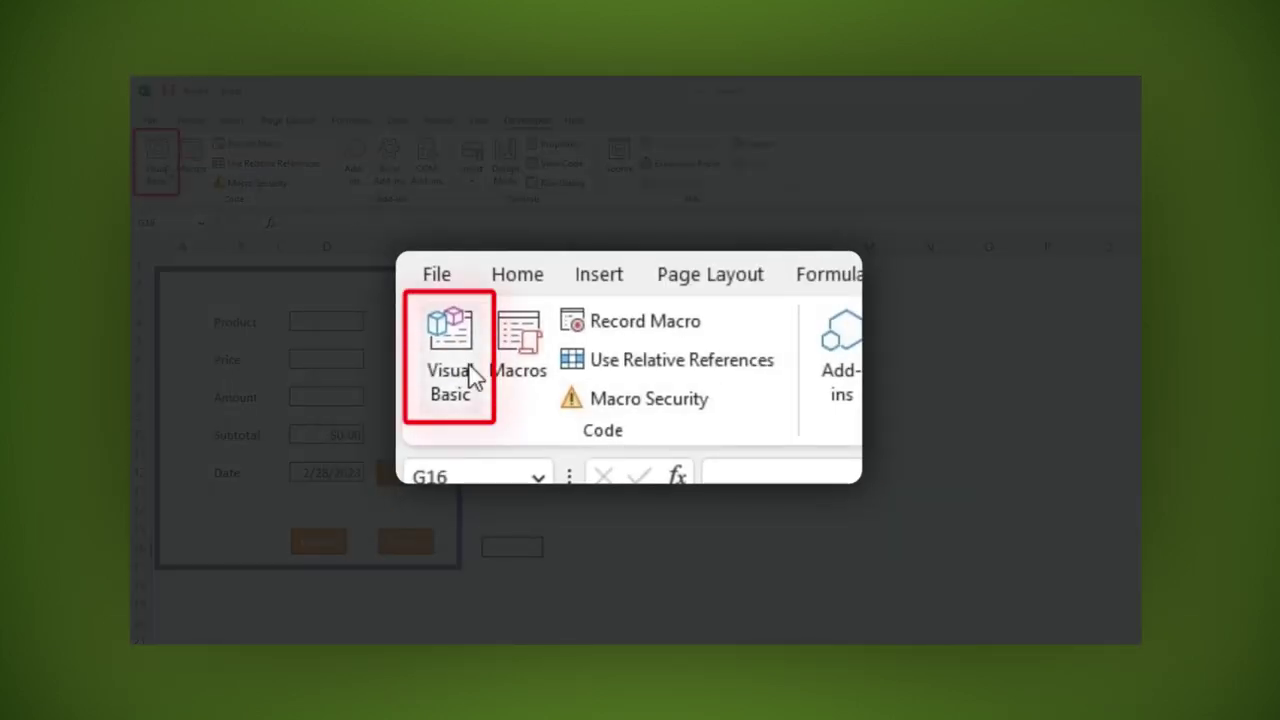
- Open the code of Module1 in the Visual Basic editor
click(466, 372)
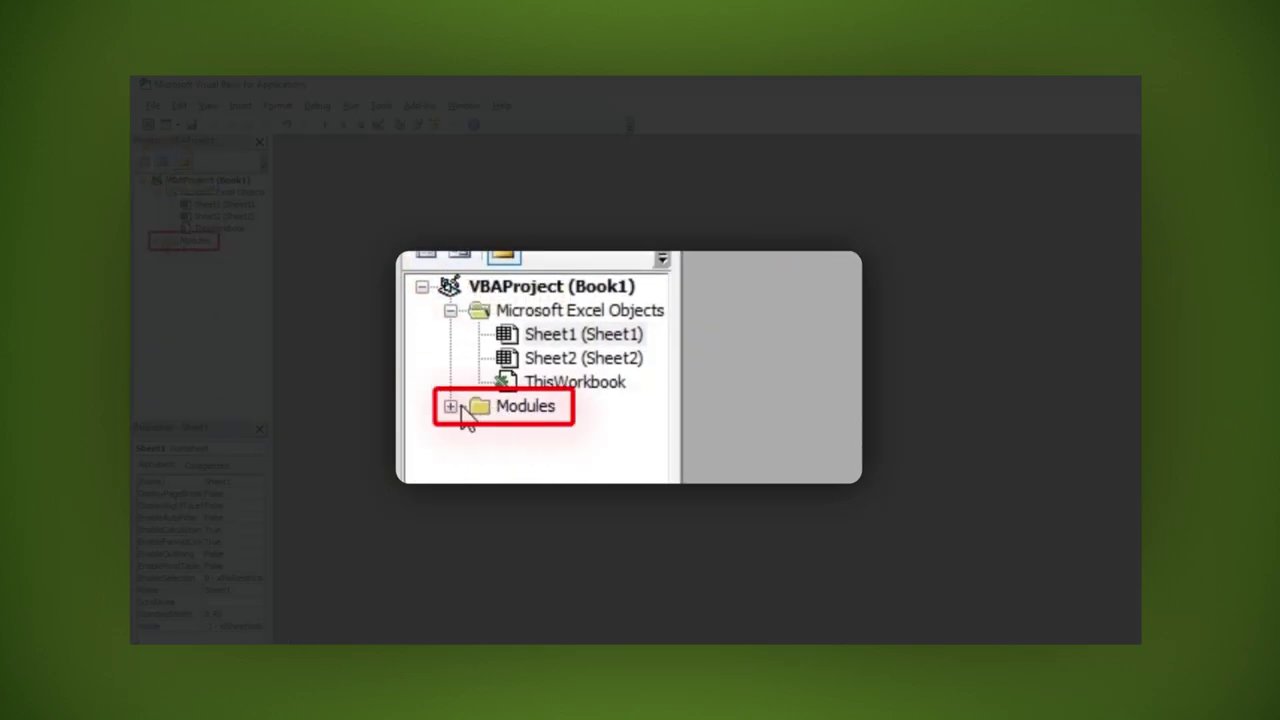
click(450, 408)
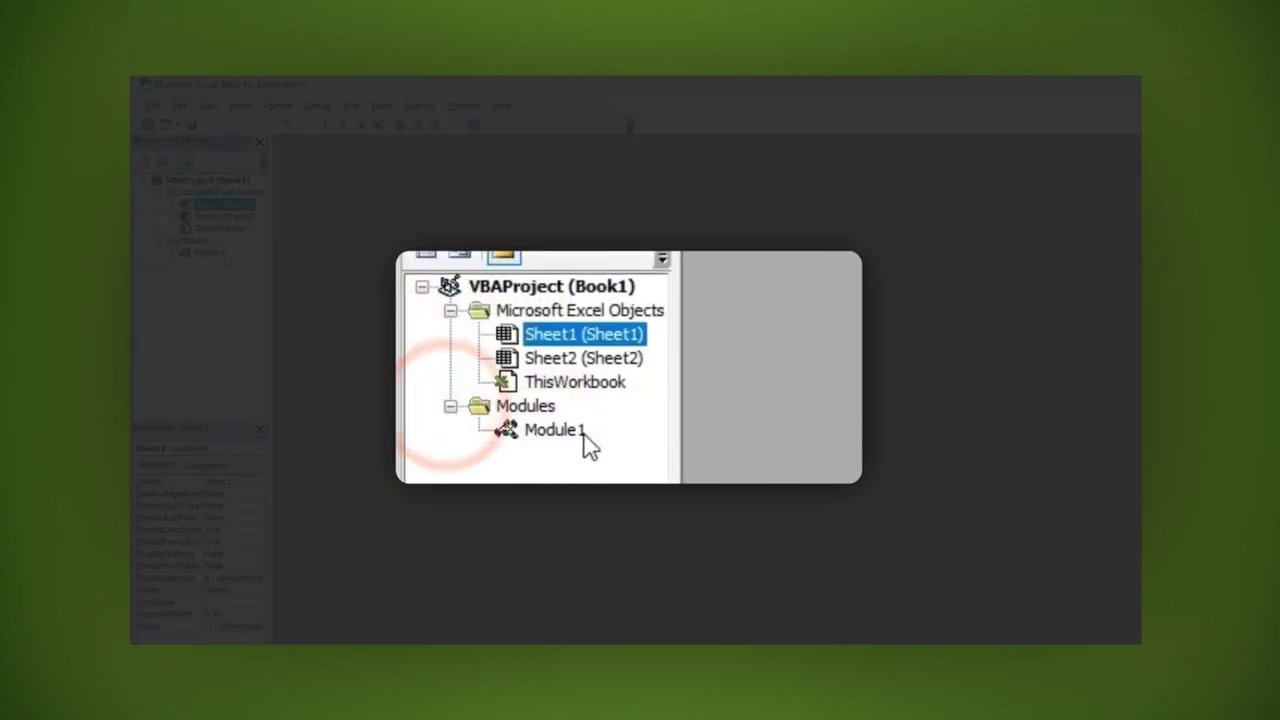
double_click(219, 257)
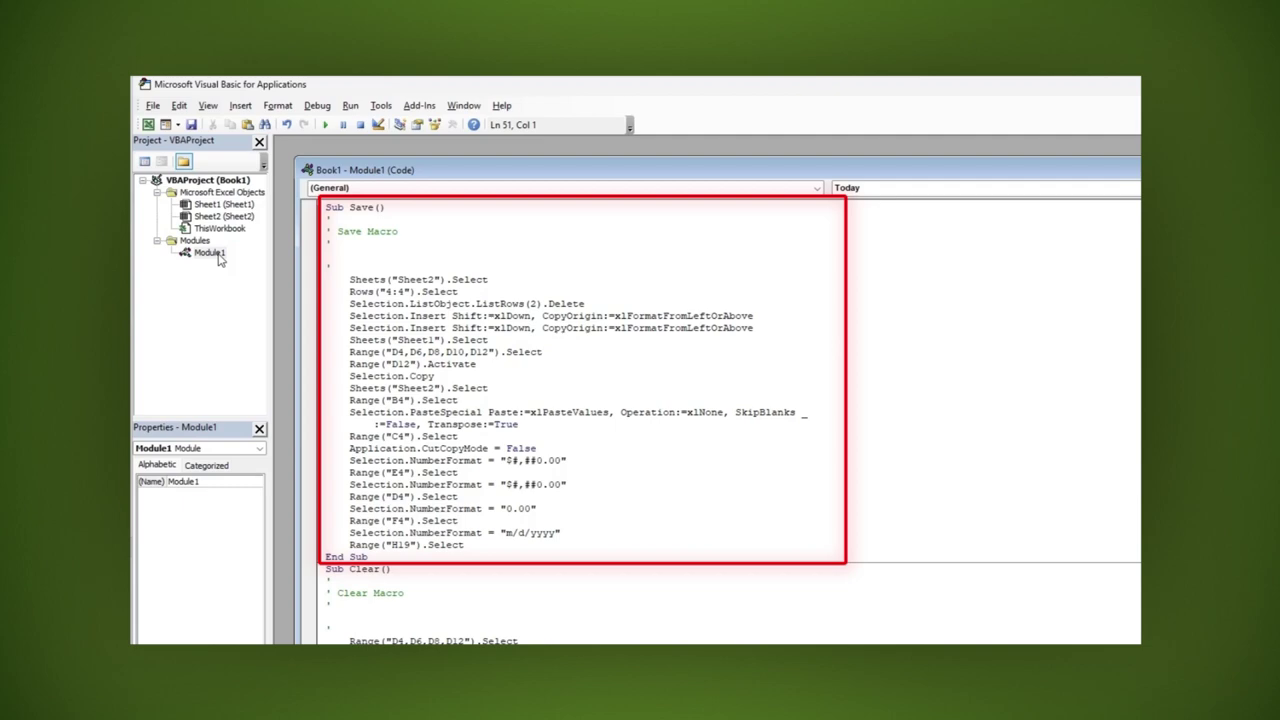
- Add the line MsgBox ("Save Data") after Range("H19").Select at the end of the Save macro
click(466, 544)
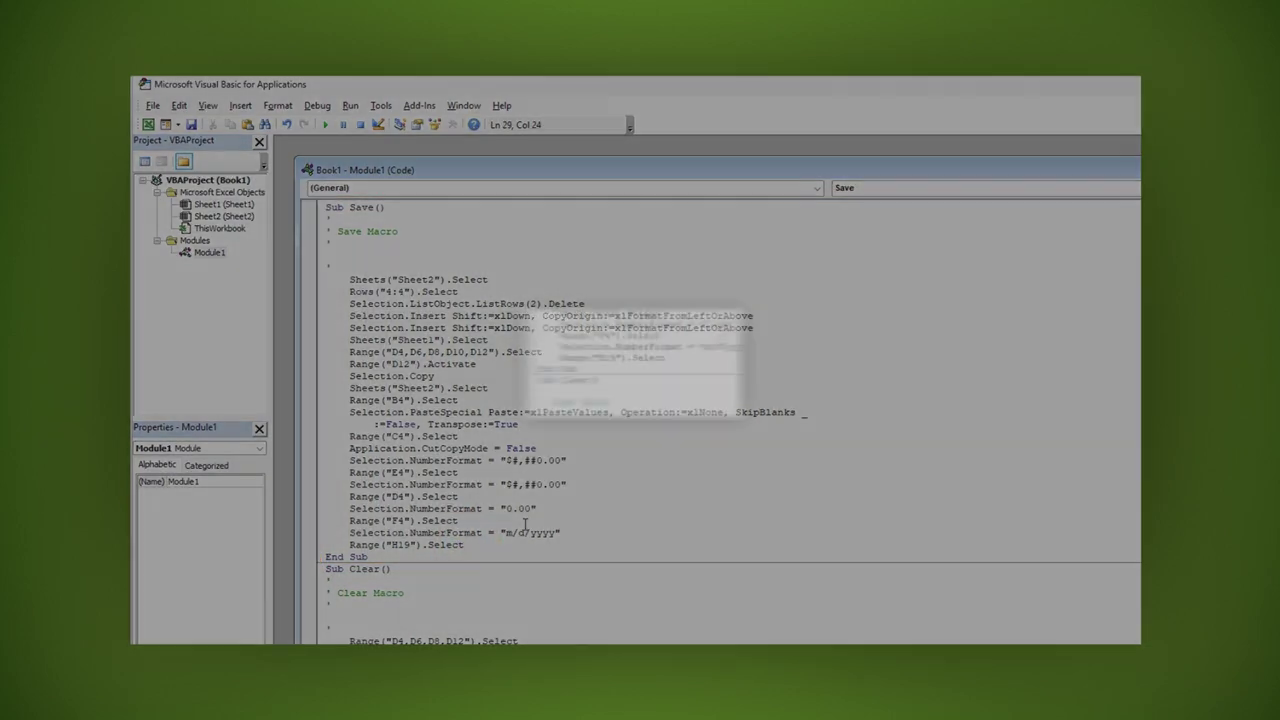
key(Return)
text(MSGBO)
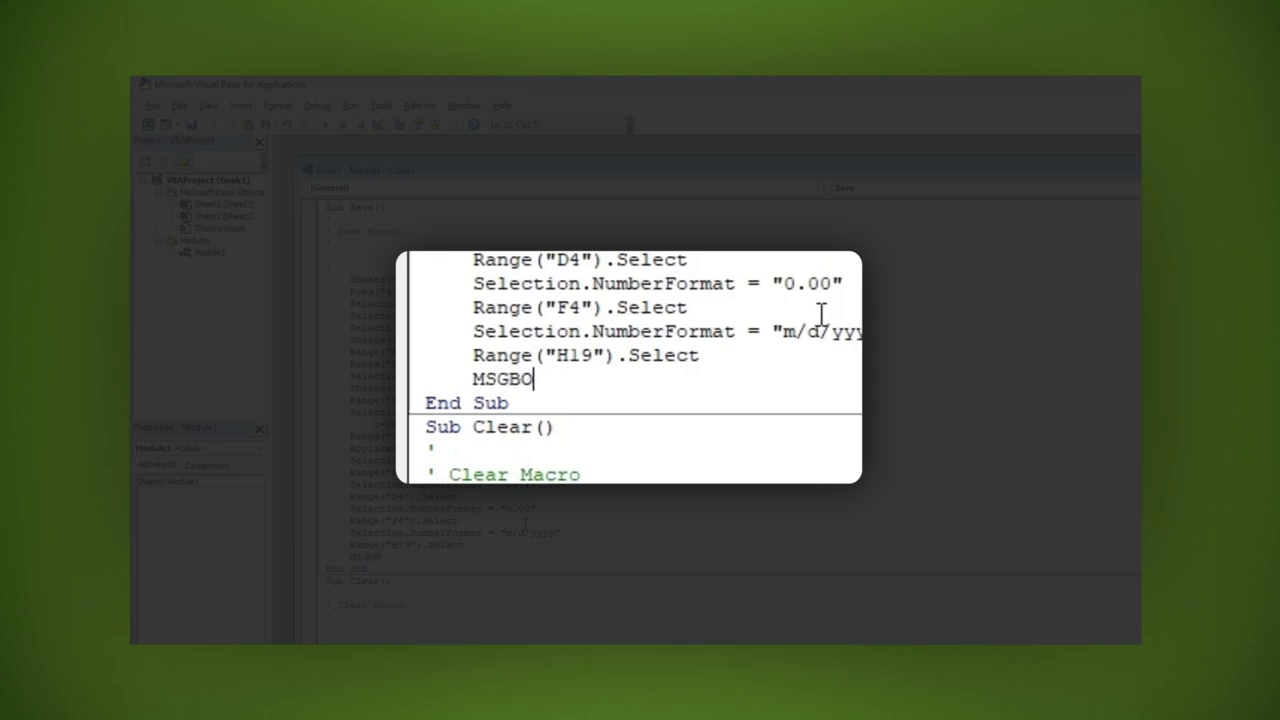
text(X()
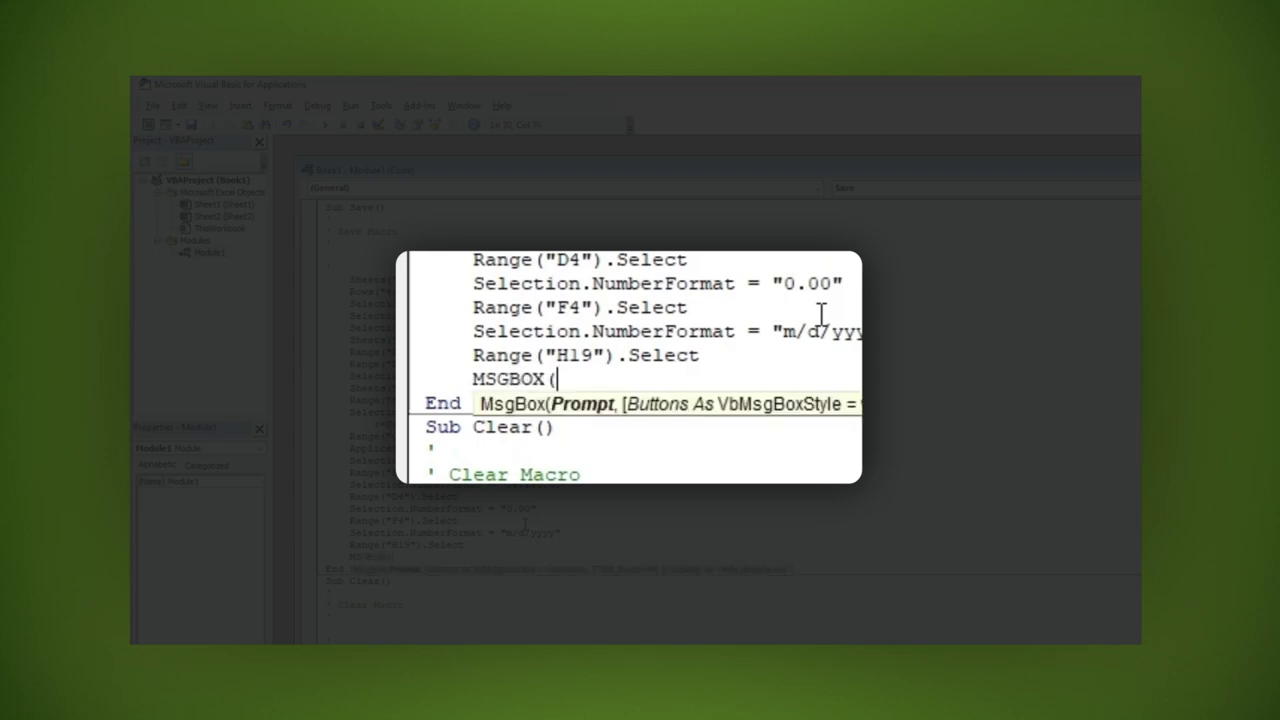
text("Save D)
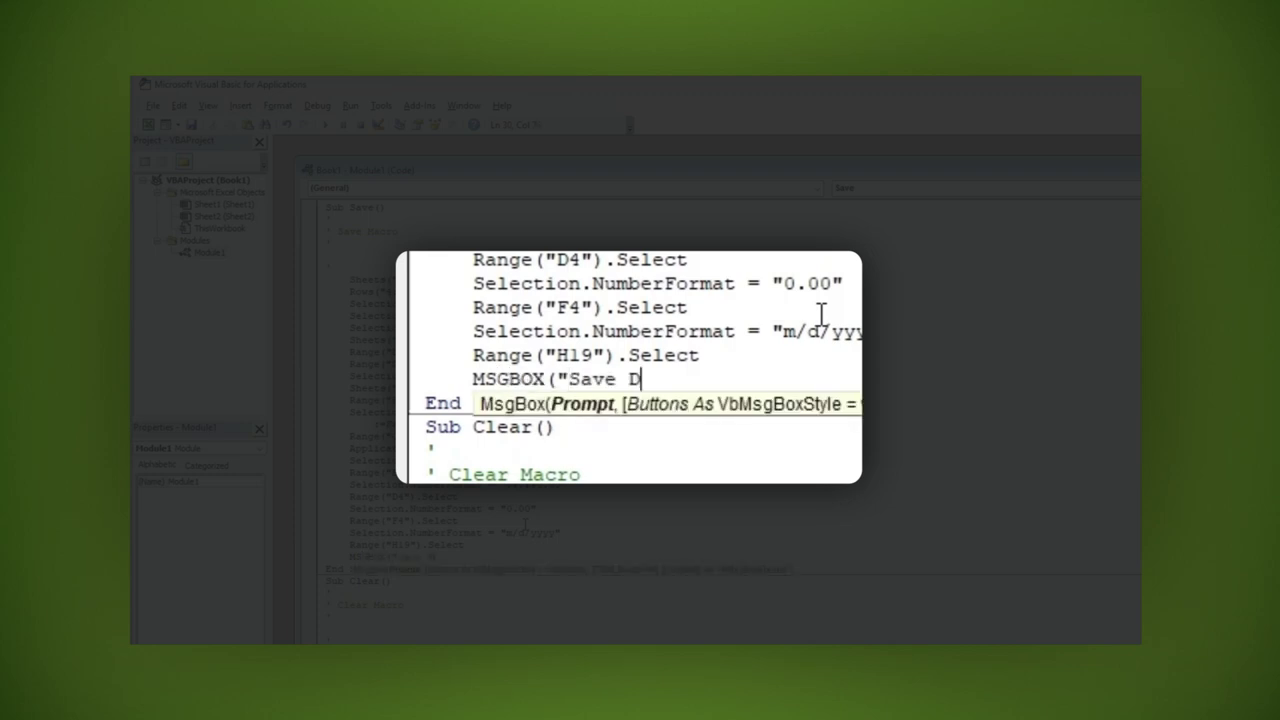
text(ata"))
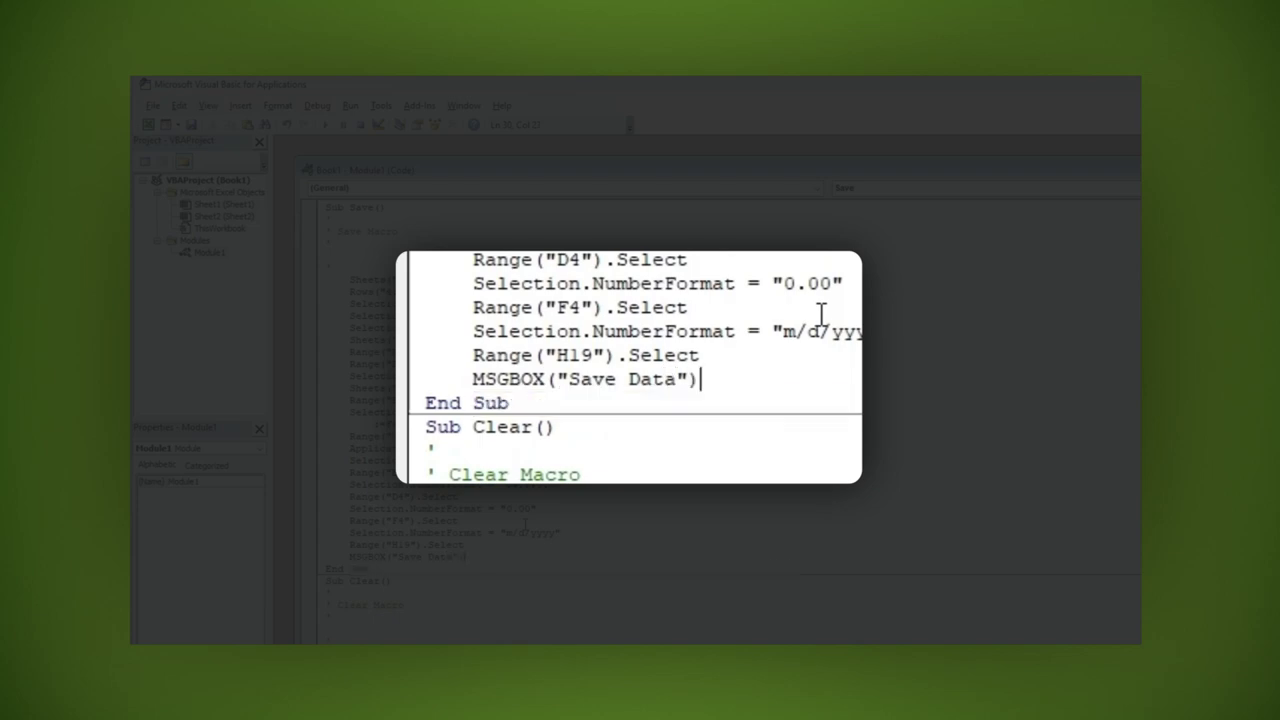
key(Return)
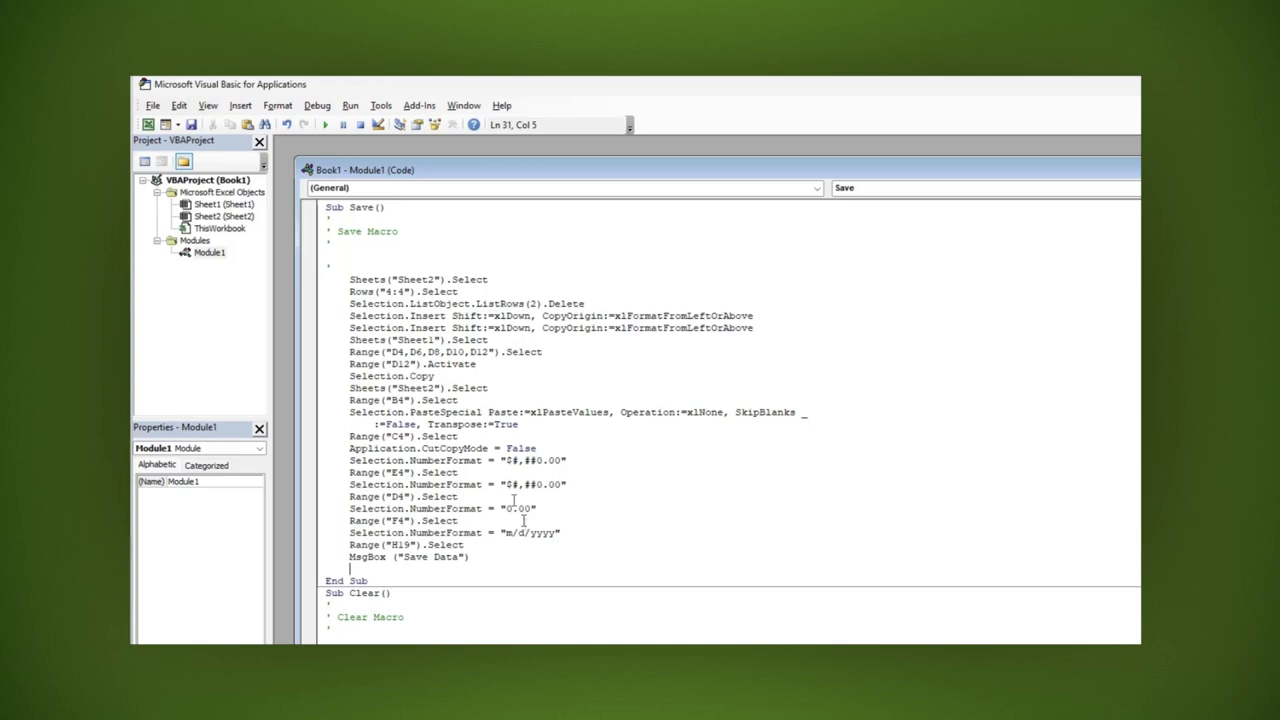
- Return to the Excel form, fill the Date with the Today macro and run the Save macro on the Ultra Glass 3 entry
click(148, 124)
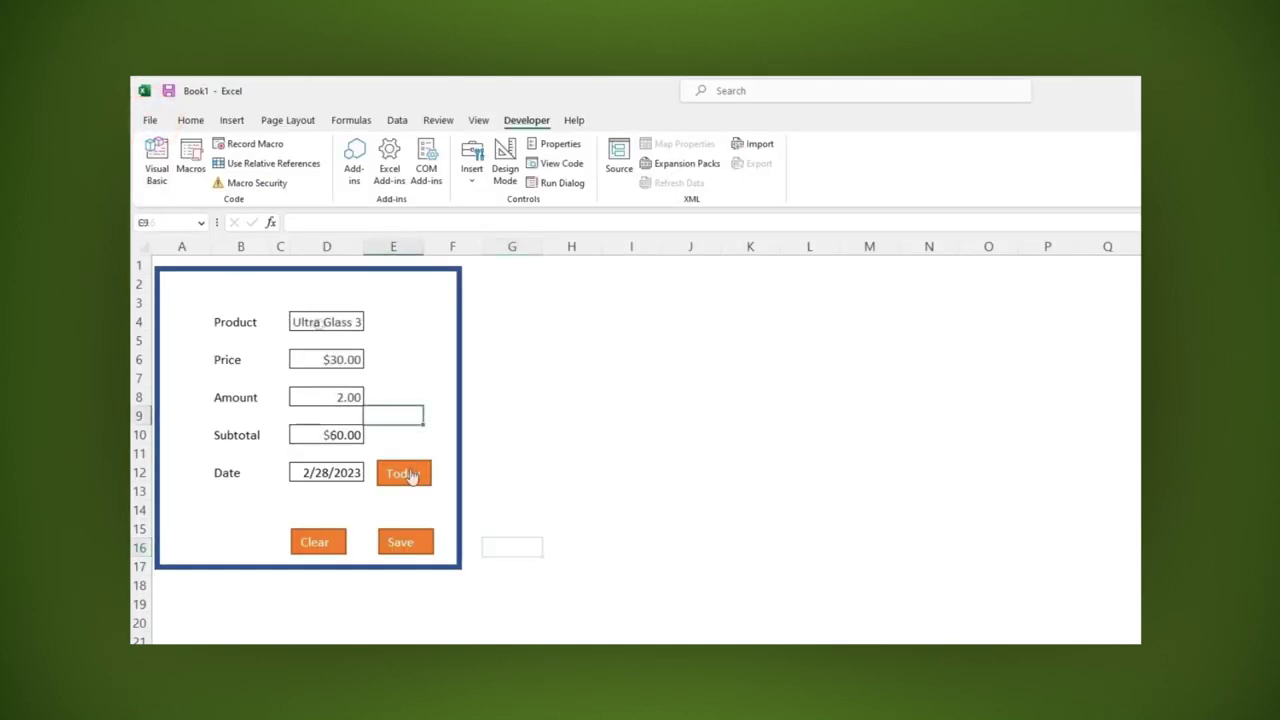
click(410, 476)
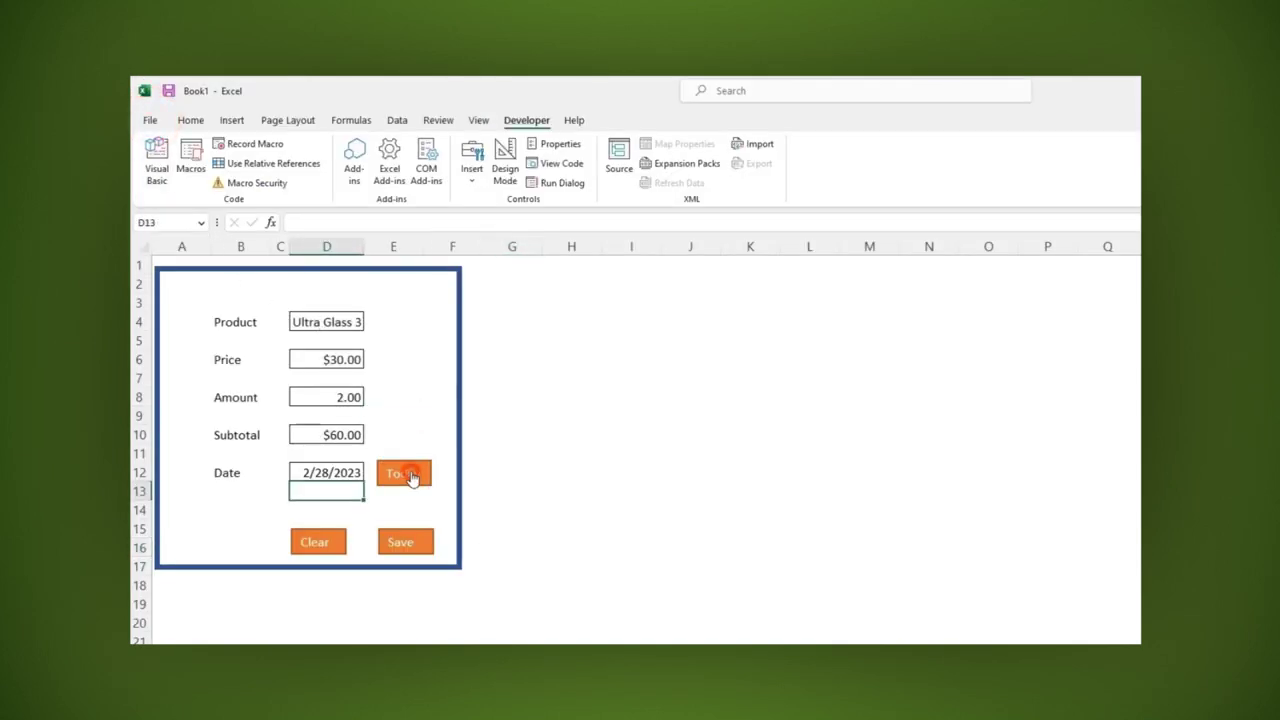
click(407, 551)
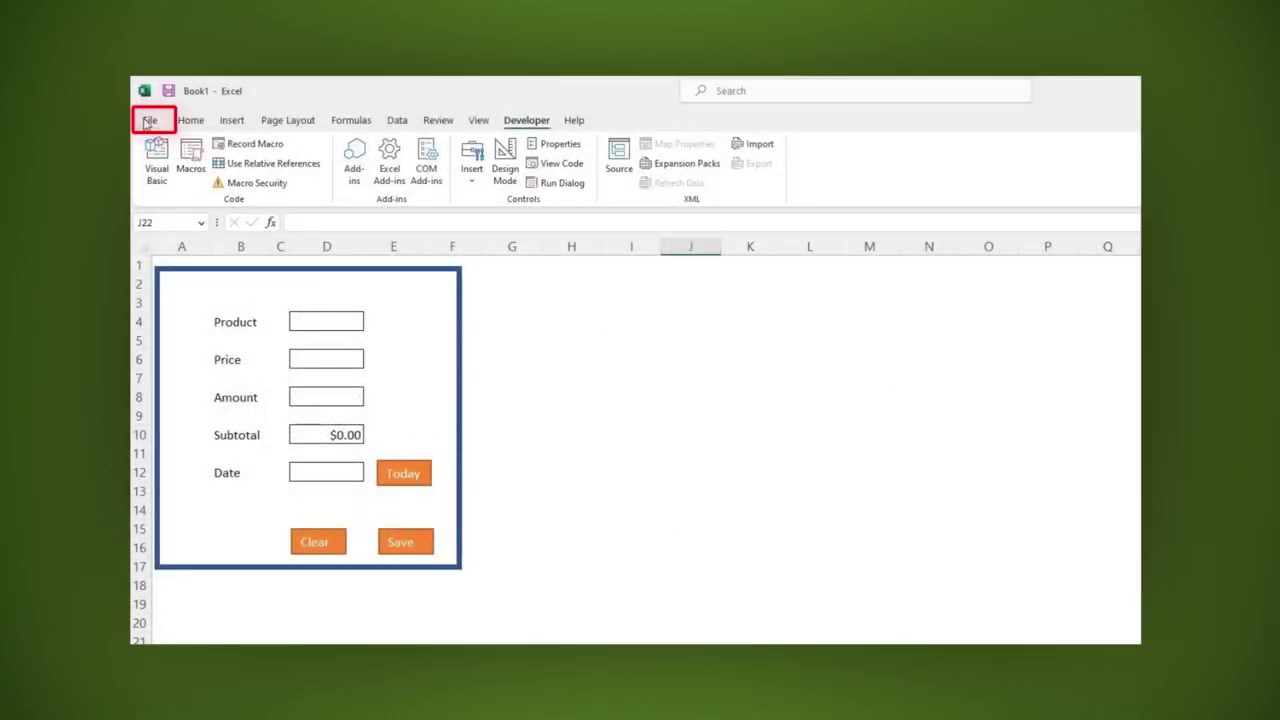
- Save the workbook in the Pictures folder as Save Data, using the Excel Macro-Enabled Workbook (*.xlsm) type
click(147, 121)
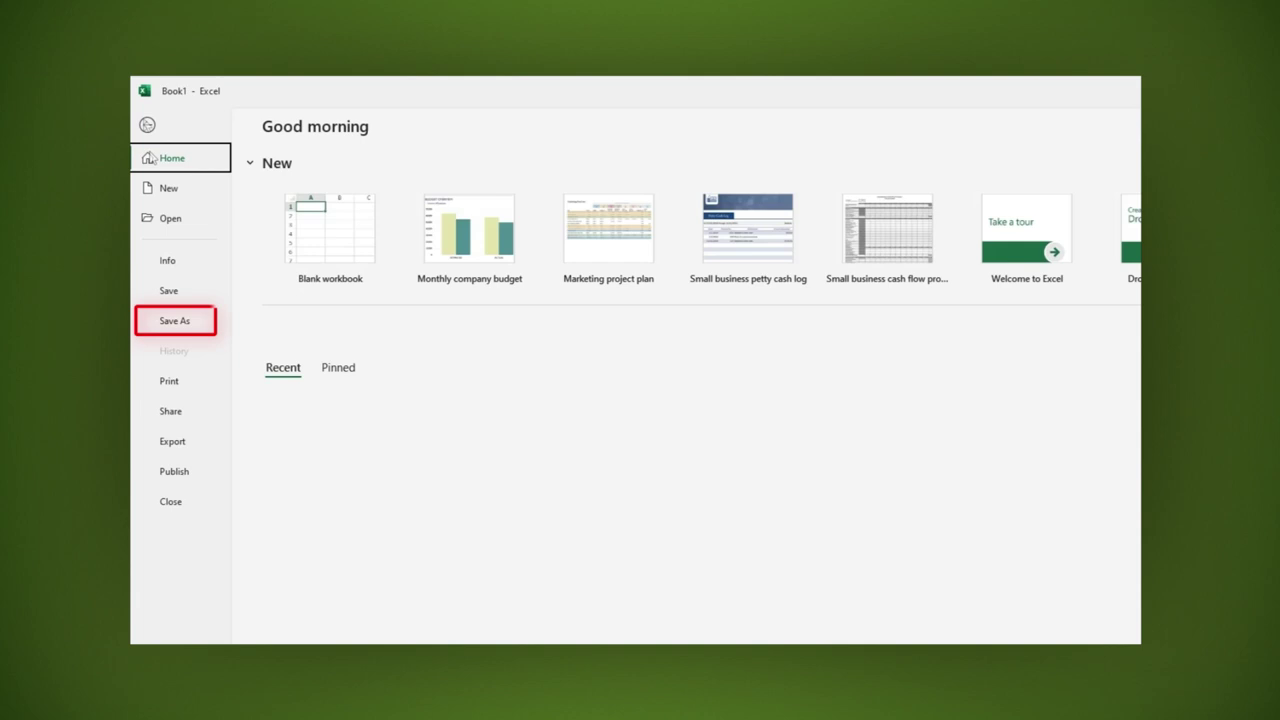
click(191, 329)
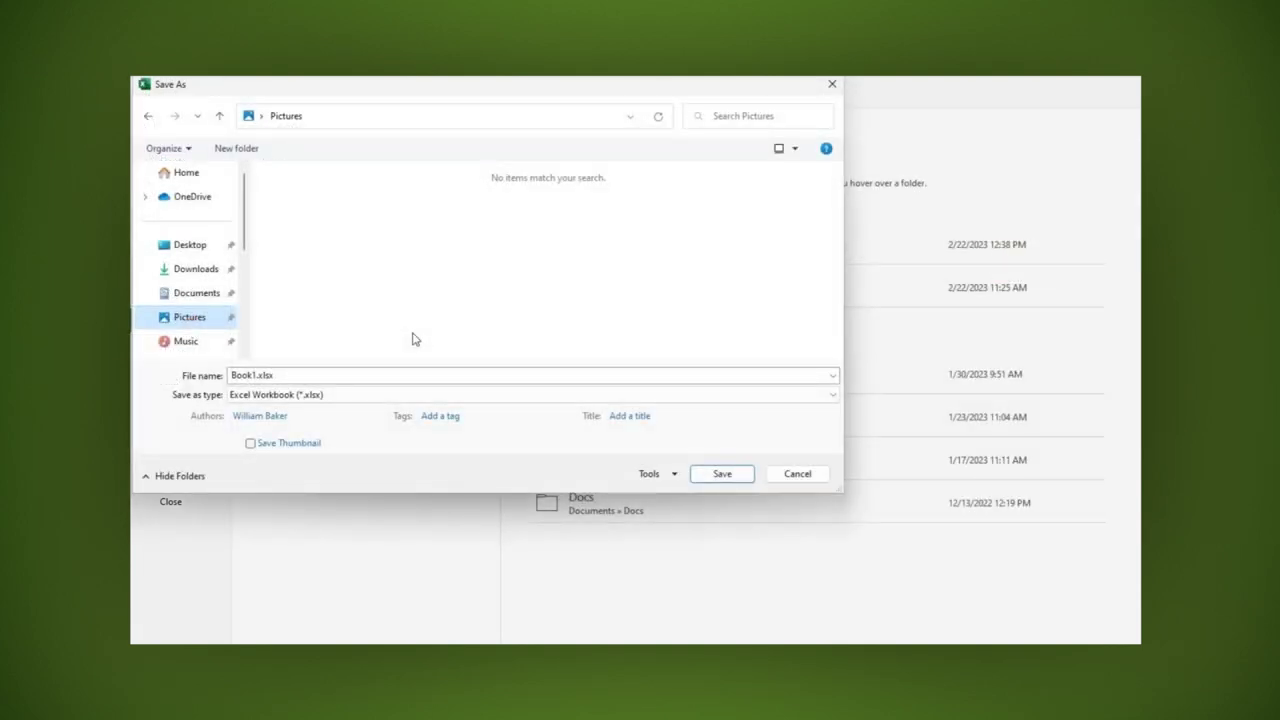
triple_click(317, 375)
text(Save Data)
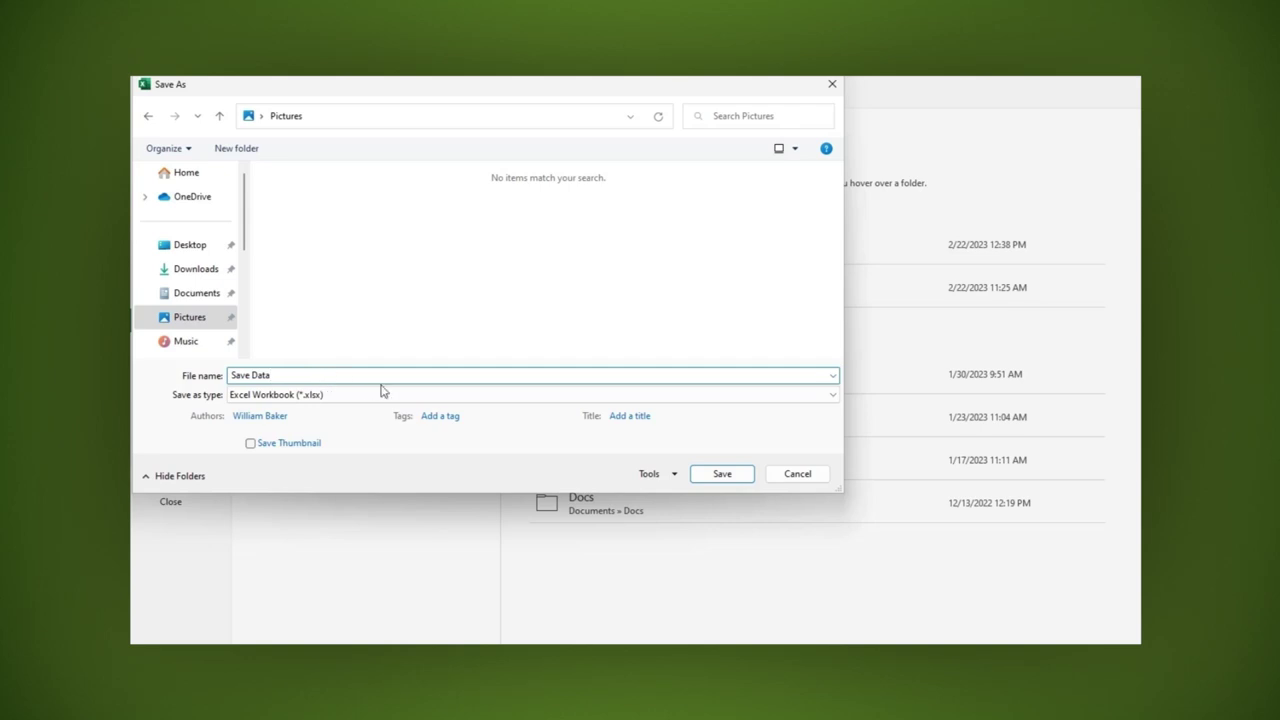
click(570, 395)
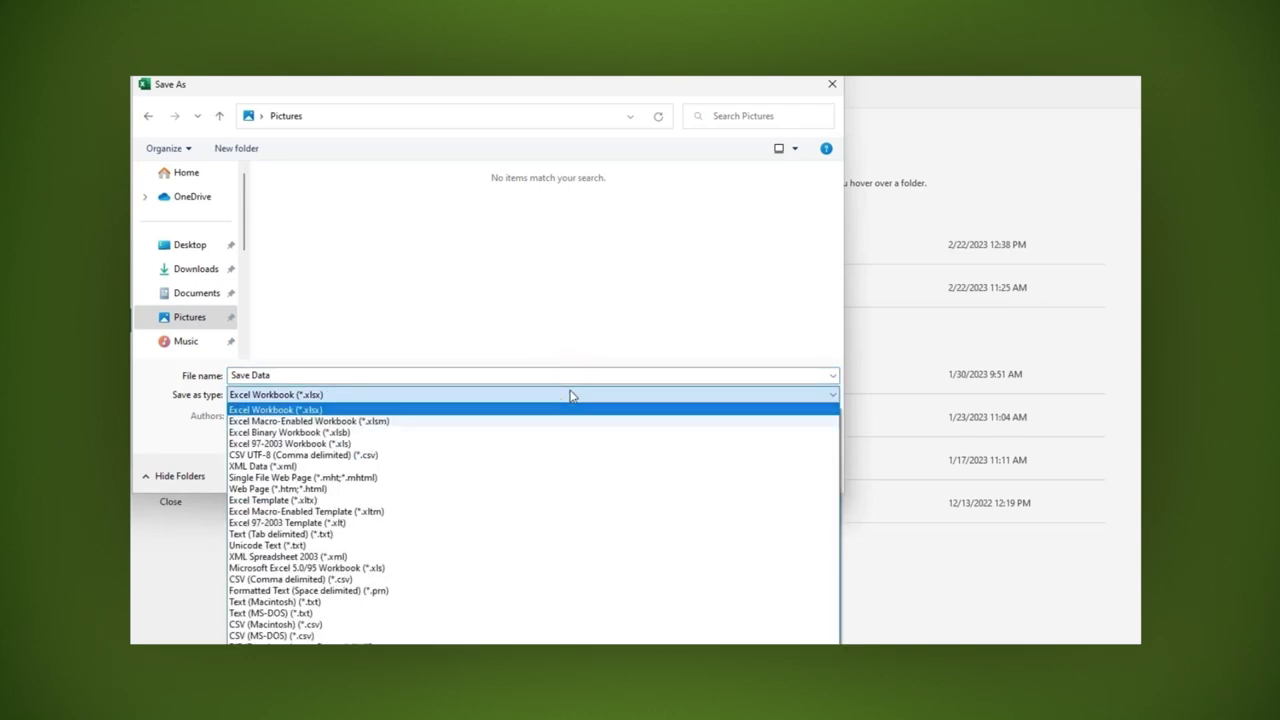
click(342, 424)
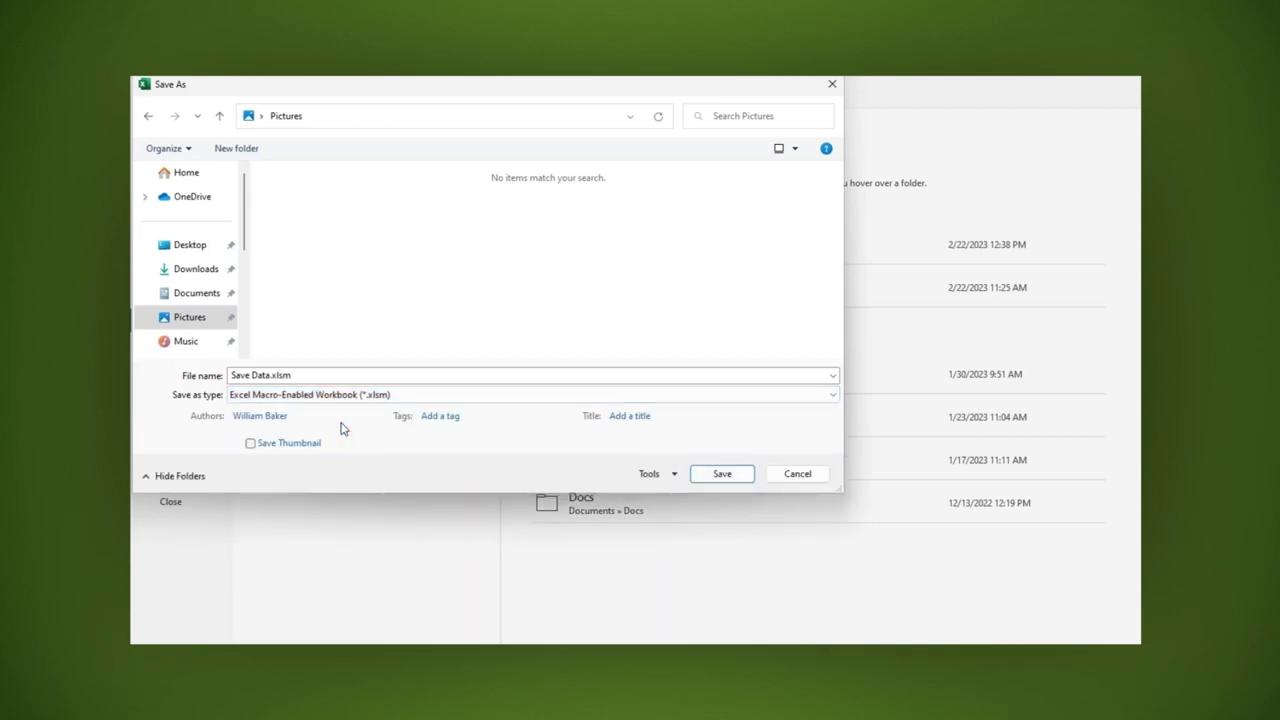
click(737, 476)
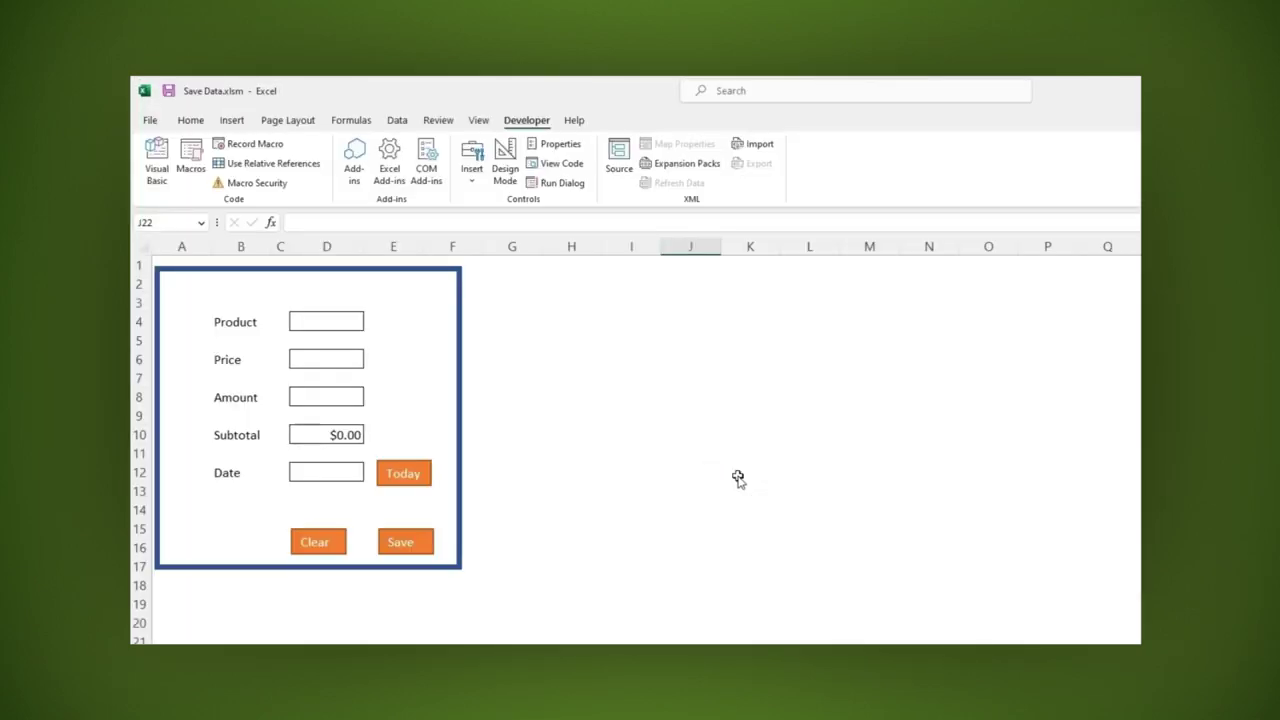